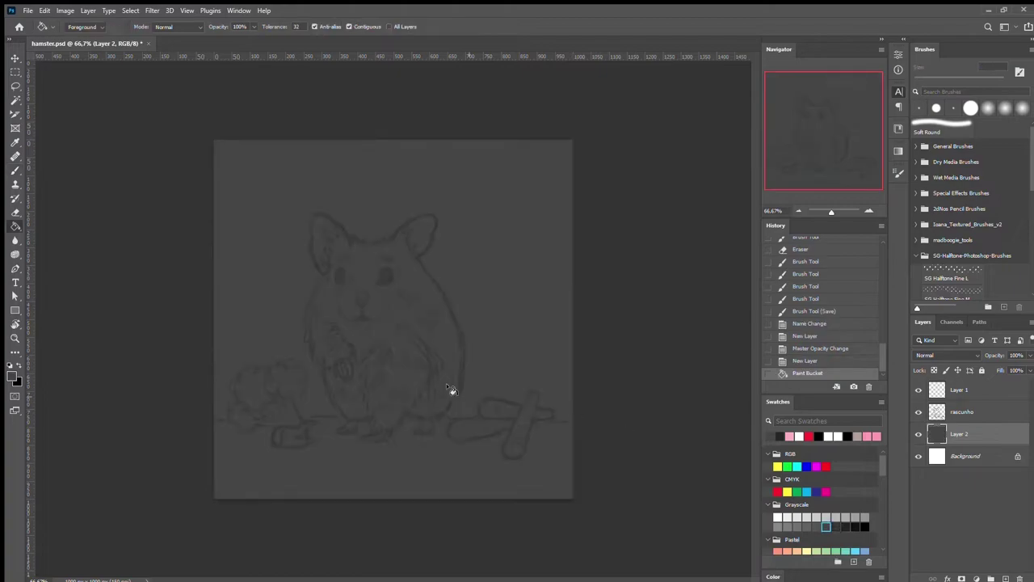
Try pink and mint green fills on the background layer, settling on light blue.
click(555, 391)
scroll(816, 501, down, 3)
click(826, 510)
click(501, 364)
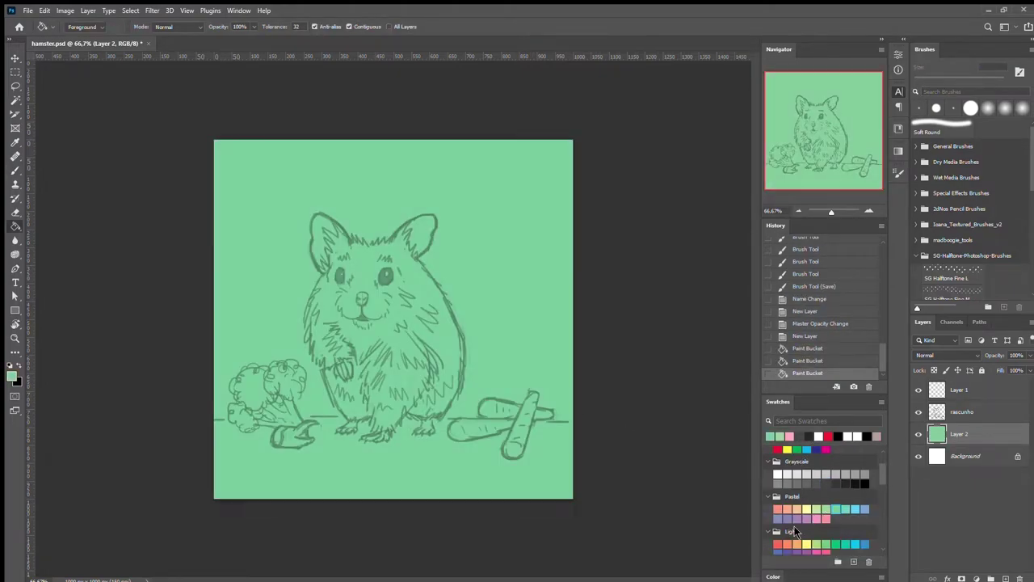
key(b)
click(959, 389)
key(bracketright)
click(959, 434)
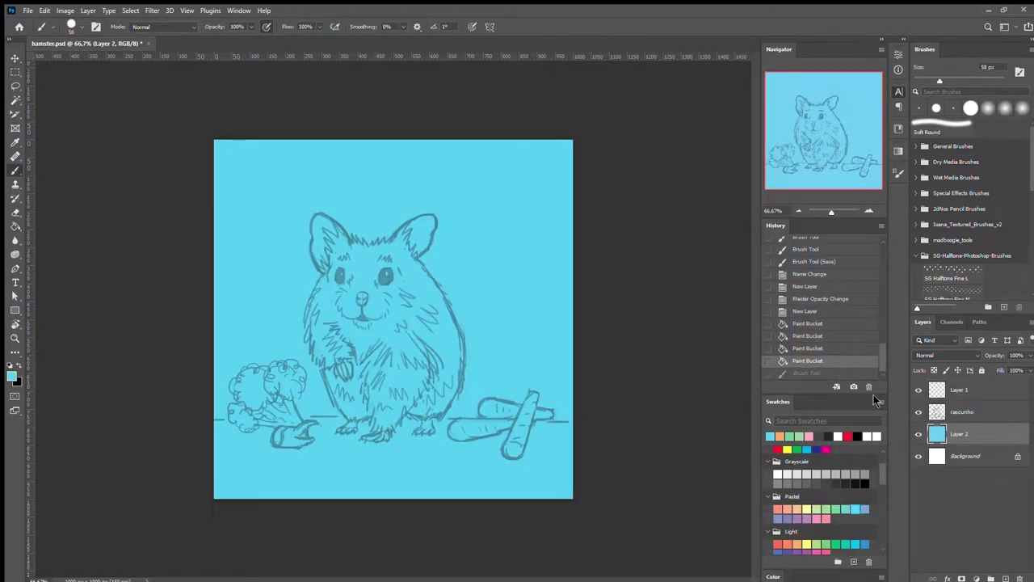
click(959, 390)
Test a light green background fill, then undo it to keep light blue.
click(816, 509)
click(959, 434)
click(542, 342)
key(ctrl+z)
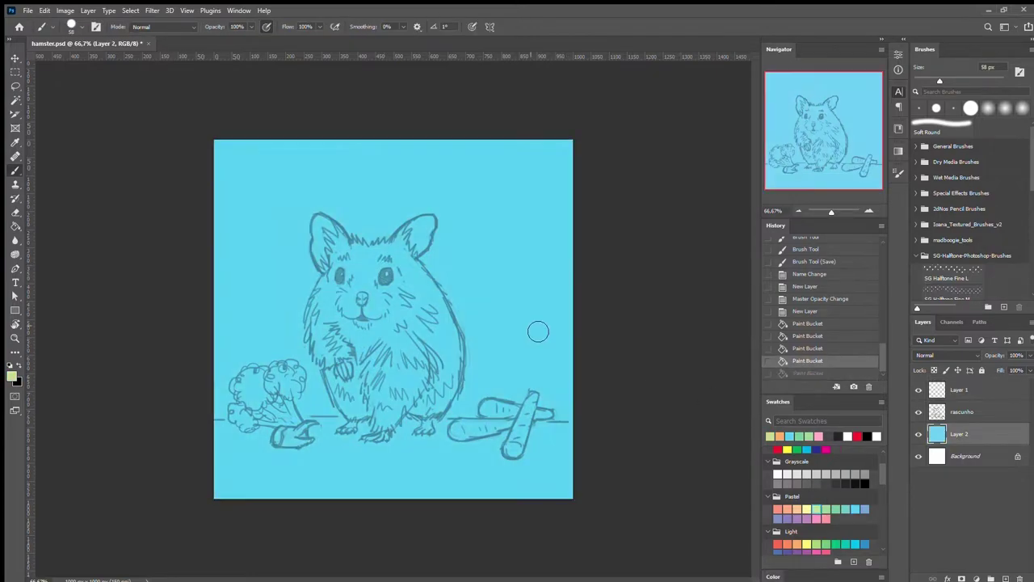
scroll(962, 237, down, 2)
scroll(961, 236, down, 5)
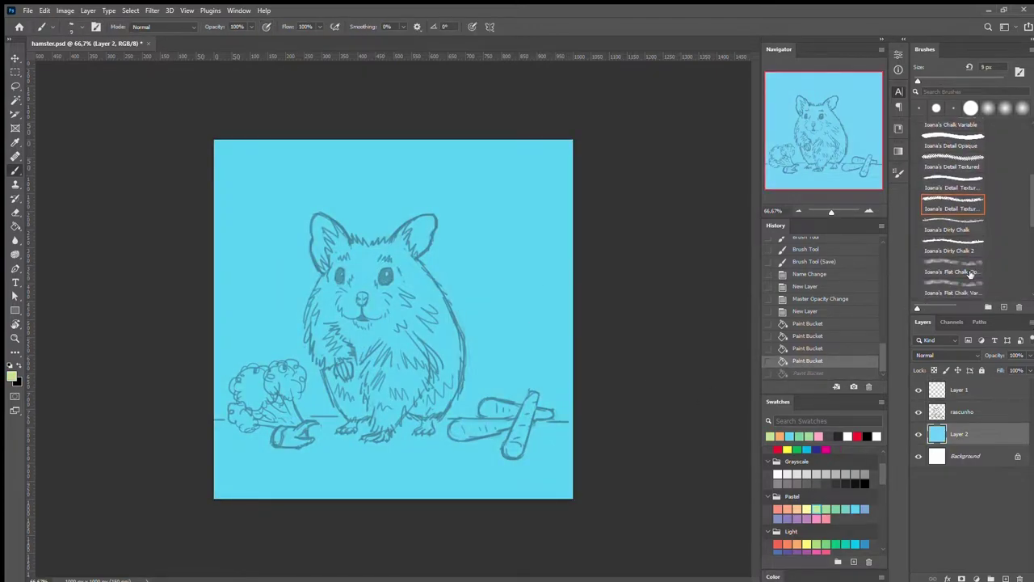
Pick Ioana's Noisy Chalk brush at 70 px and lock the blue background and sketch layers.
click(953, 234)
key(bracketright)
key(bracketright)
key(bracketright)
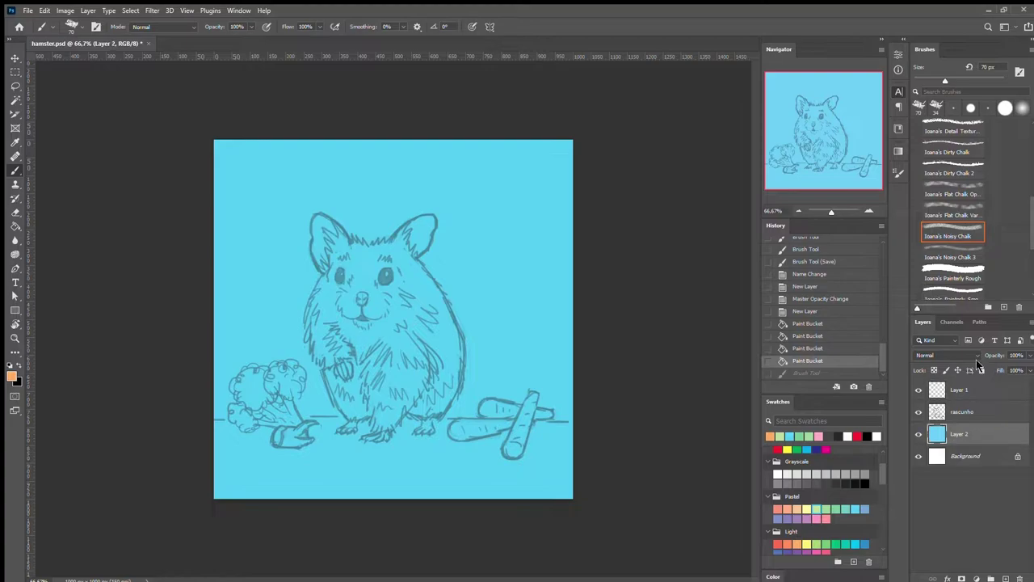
click(982, 370)
click(962, 412)
Make Layer 1 active and paint trial orange strokes with Ioana's Painterly Rough brush.
click(982, 370)
click(959, 389)
click(953, 261)
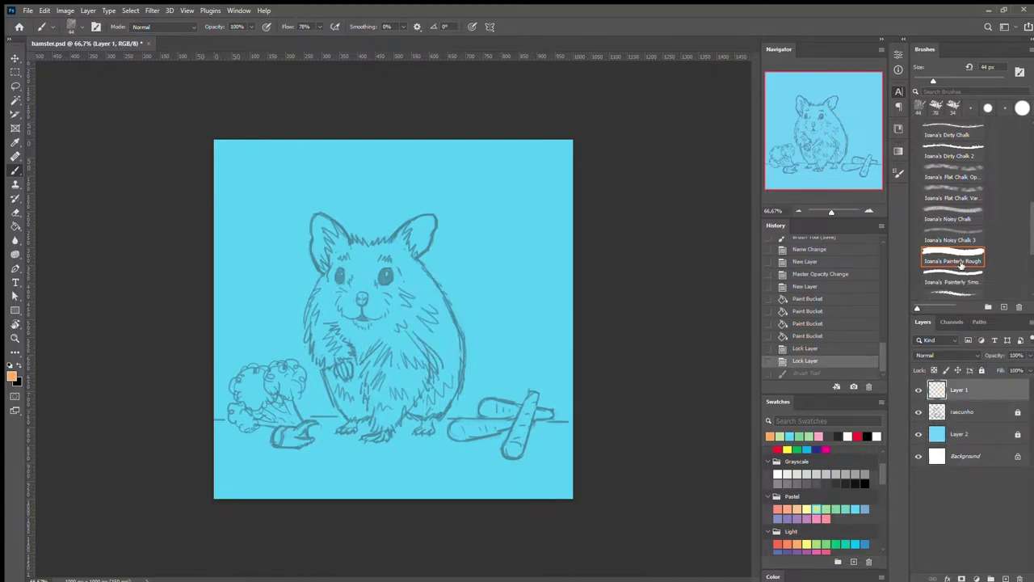
drag(441, 247, 518, 339)
Paint more orange test strokes over the face and body at 200%, undoing the side stroke.
key(ctrl+plus)
key(ctrl+plus)
drag(360, 242, 457, 259)
drag(404, 339, 537, 368)
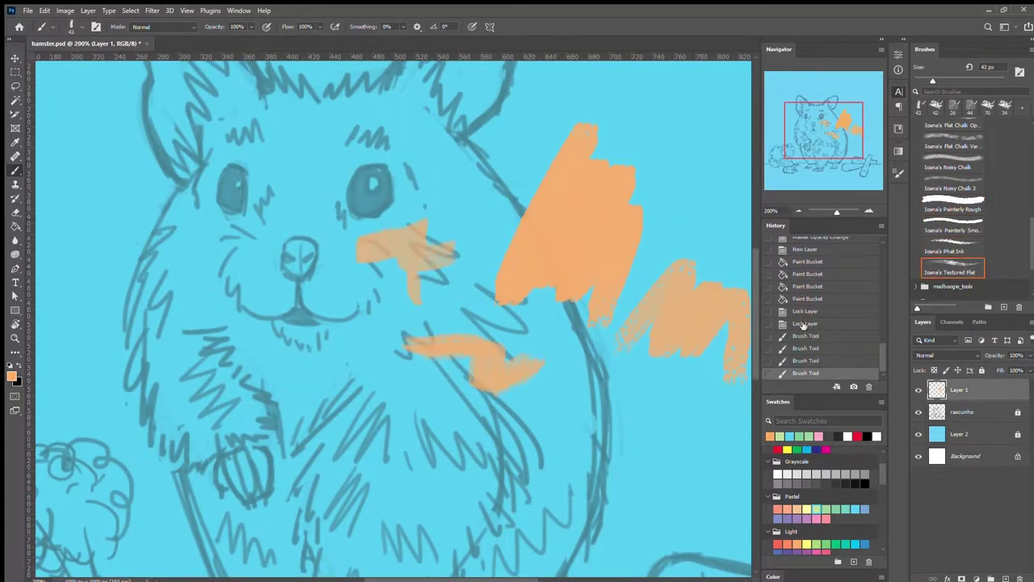
drag(452, 259, 485, 272)
drag(565, 323, 728, 281)
drag(450, 134, 578, 416)
key(ctrl+minus)
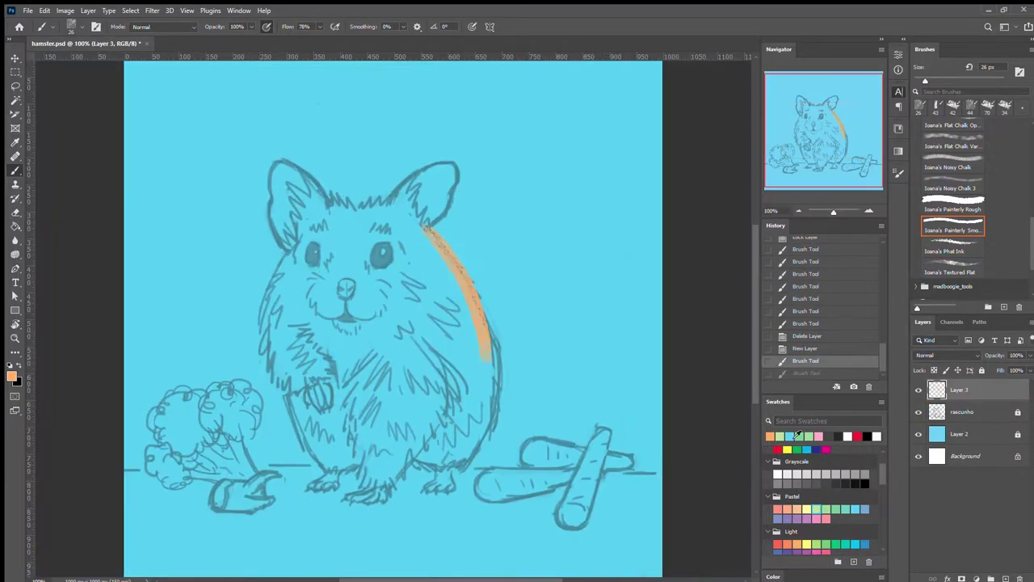
key(ctrl+z)
Try orange strokes on the chest and left ear, undoing both.
drag(347, 279, 358, 369)
key(ctrl+z)
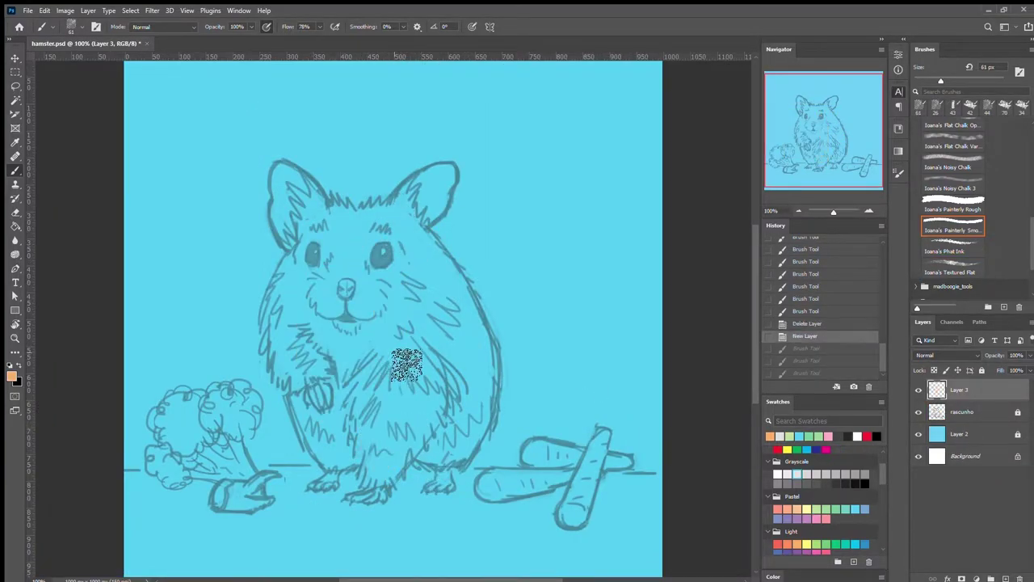
drag(273, 206, 306, 263)
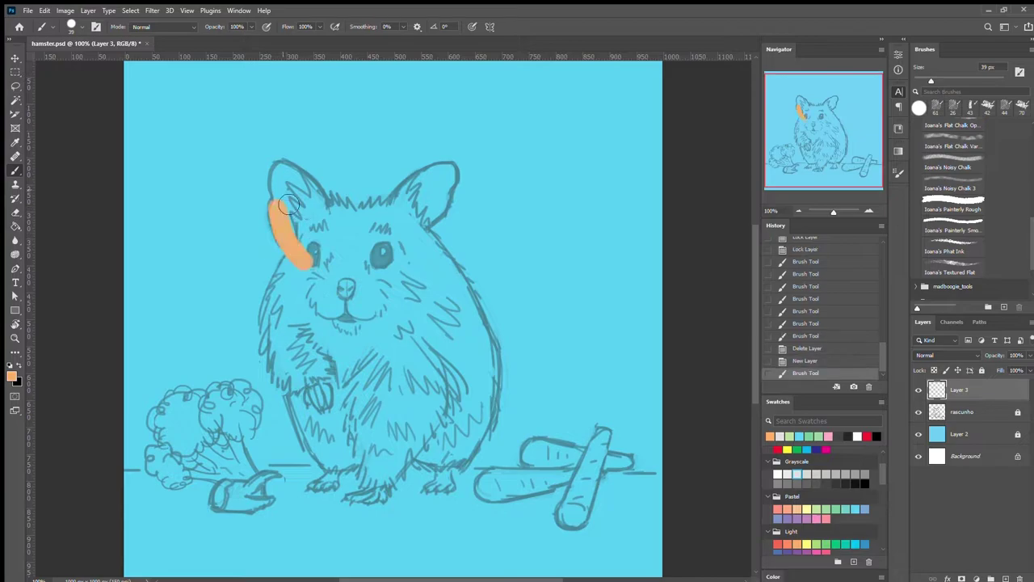
key(ctrl+z)
Paint the left ear orange and trace the left side down to the feet.
drag(277, 174, 281, 211)
drag(274, 212, 287, 250)
mouse_move(283, 165)
mouse_down()
mouse_move(322, 206)
mouse_move(281, 378)
mouse_up()
mouse_move(243, 267)
mouse_down()
mouse_move(323, 396)
mouse_move(432, 377)
mouse_move(408, 101)
mouse_up()
drag(282, 166, 374, 201)
Fill the outlined body orange with the Paint Bucket and clean the ear edges at 200%.
key(g)
click(415, 380)
key(b)
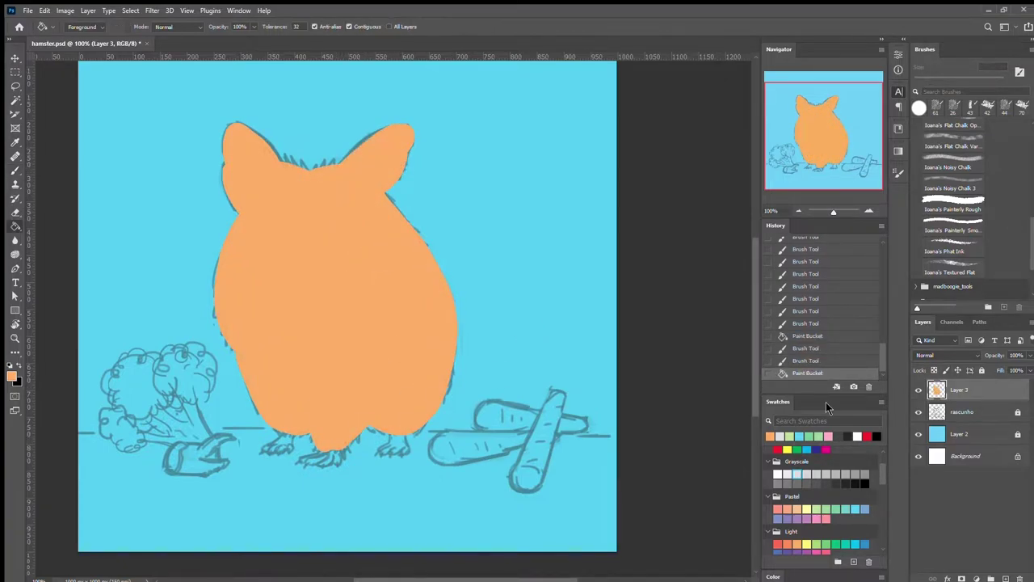
drag(337, 186, 383, 154)
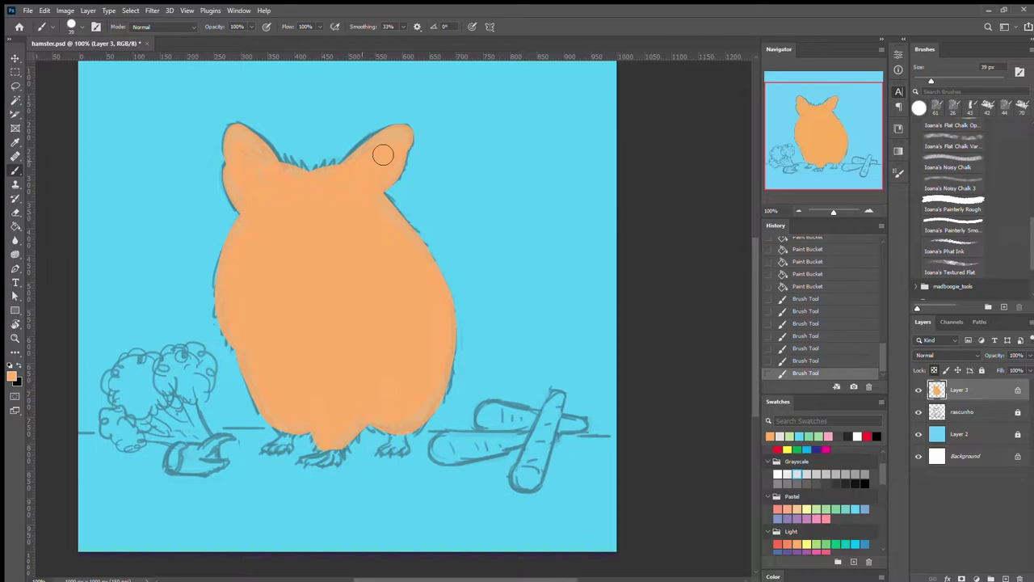
key(ctrl+plus)
mouse_move(318, 240)
mouse_down()
mouse_move(411, 167)
mouse_move(342, 282)
mouse_up()
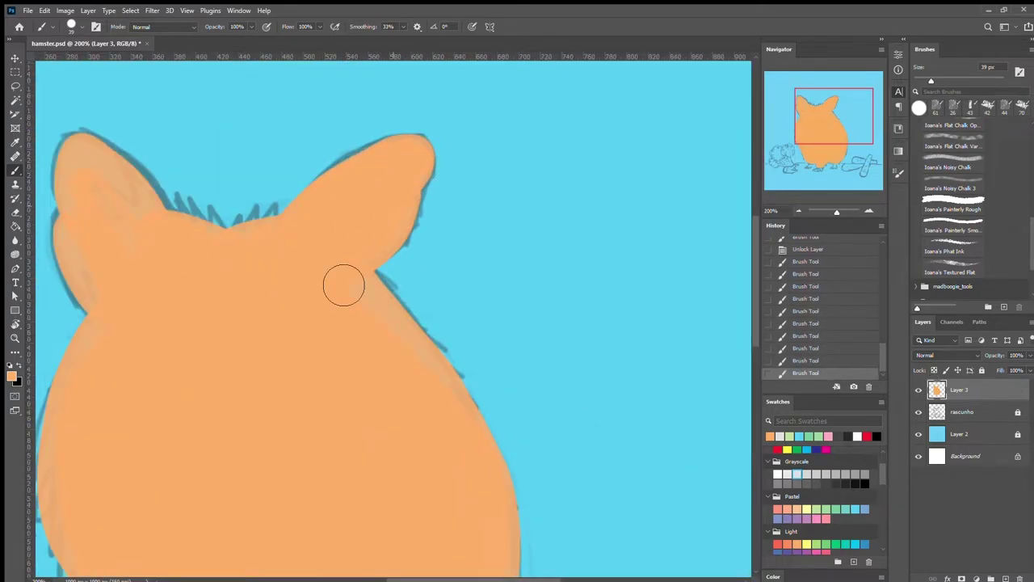
Paint the hamster's feet orange with a 20 px brush.
scroll(246, 165, left, 3)
scroll(243, 299, down, 5)
scroll(270, 370, down, 3)
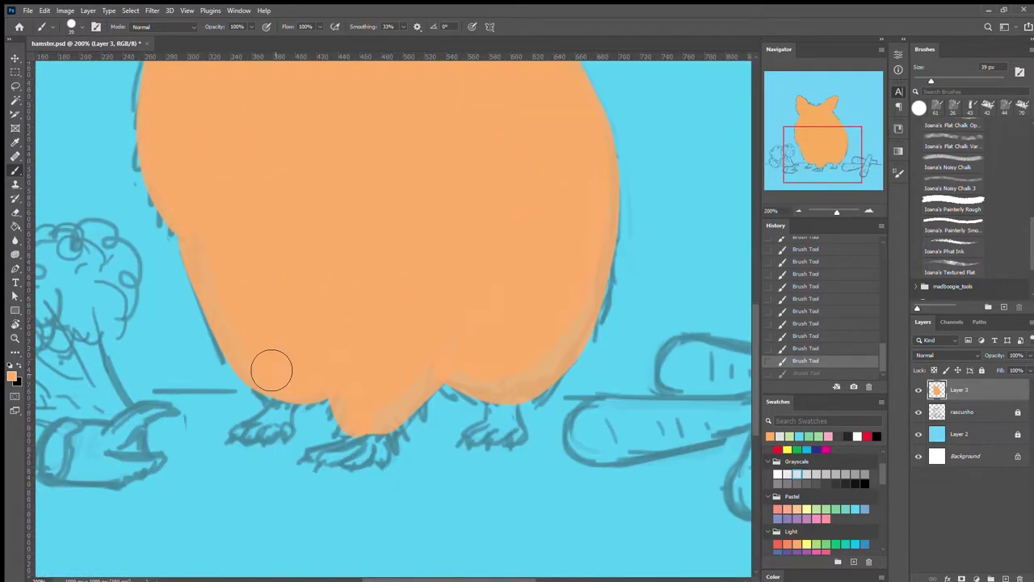
scroll(540, 409, up, 5)
scroll(534, 377, down, 4)
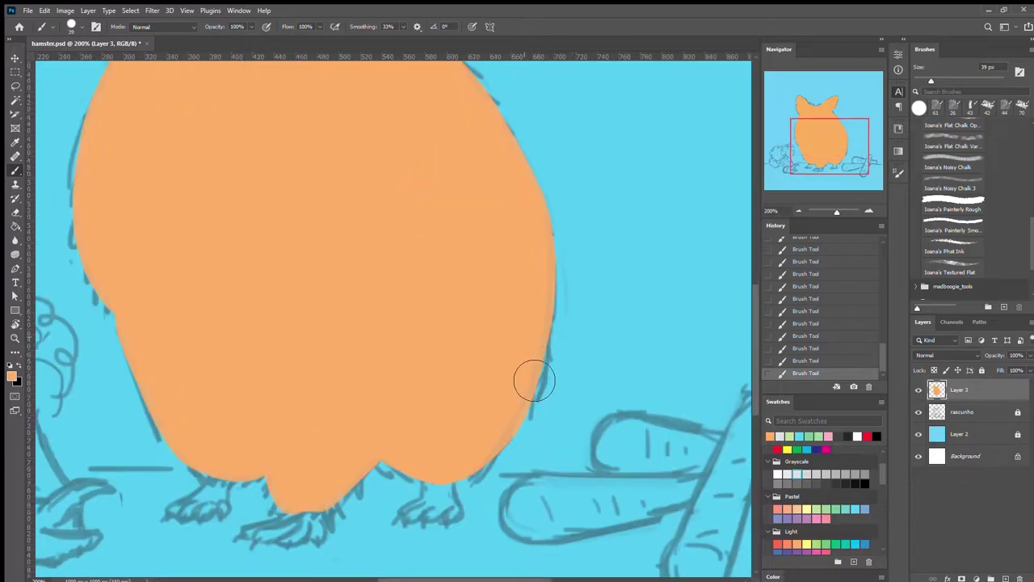
scroll(501, 348, down, 1)
key(bracketleft)
key(bracketleft)
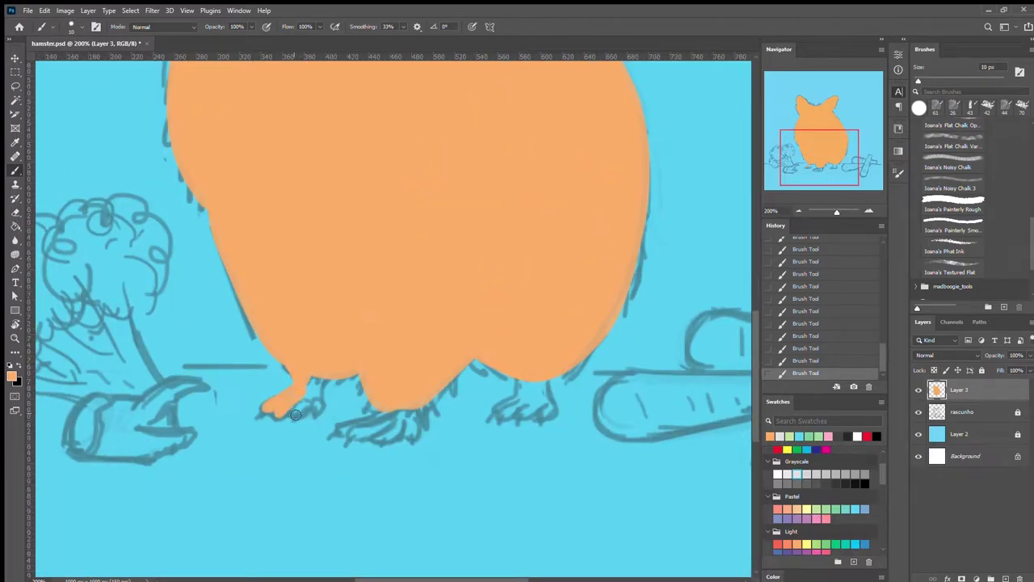
drag(496, 412, 536, 406)
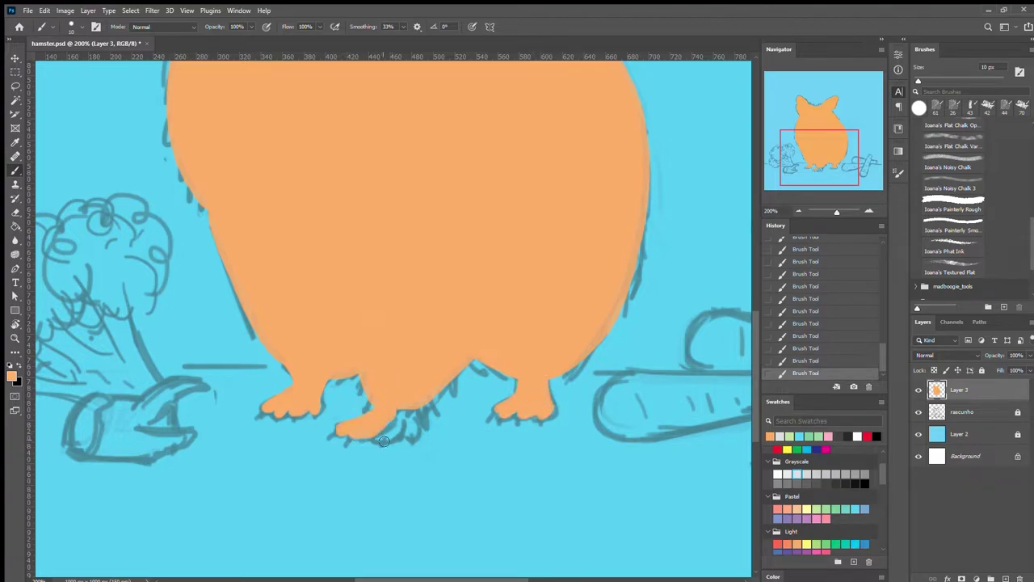
Review the orange silhouette and hide the sketch layer.
scroll(587, 353, up, 2)
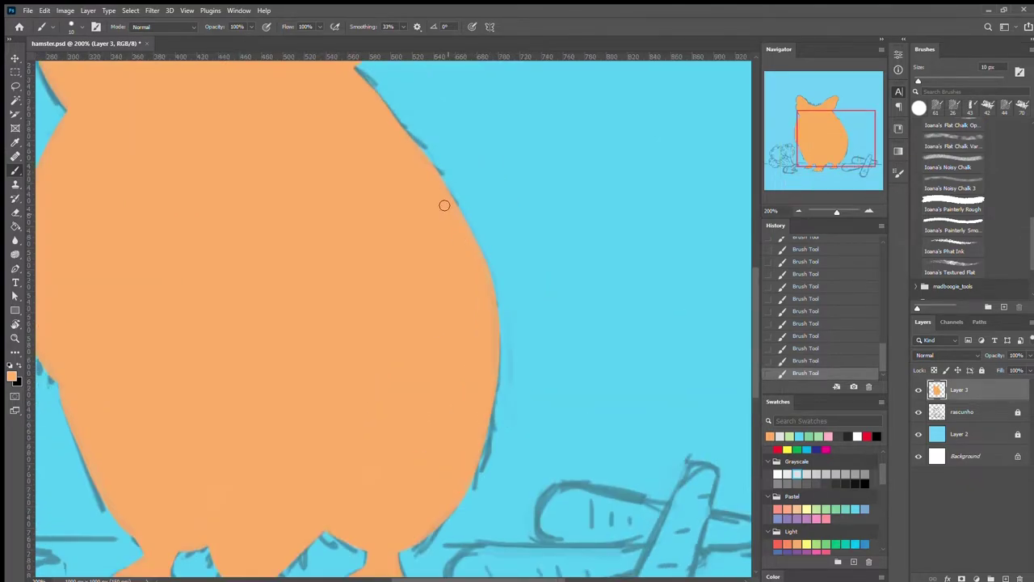
scroll(444, 203, up, 3)
scroll(231, 377, down, 1)
key(ctrl+comma)
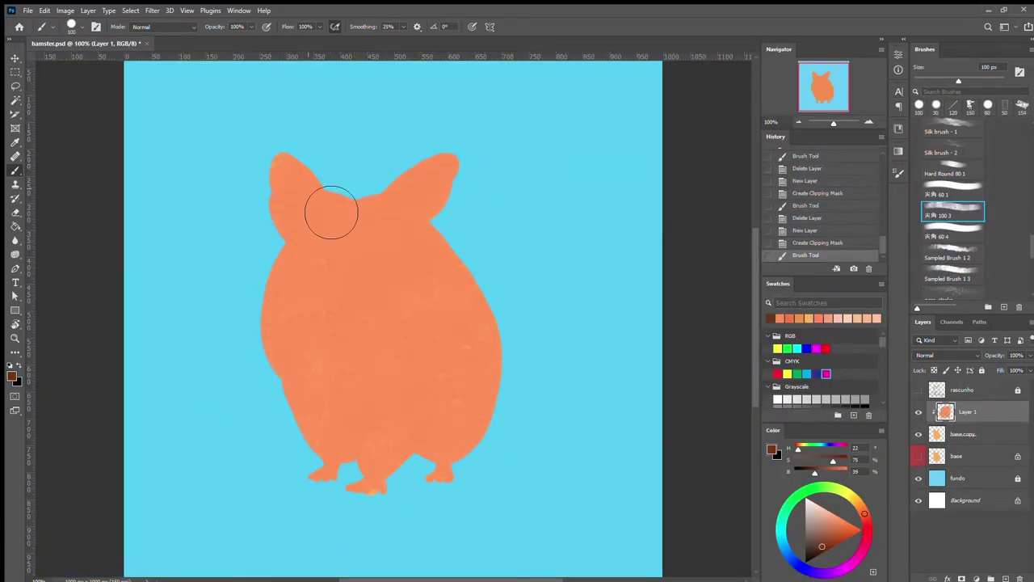
Paint the left and right ears dark brown.
mouse_move(279, 235)
mouse_down()
mouse_move(300, 197)
mouse_move(268, 178)
mouse_move(323, 308)
mouse_up()
scroll(268, 179, up, 1)
drag(517, 226, 606, 283)
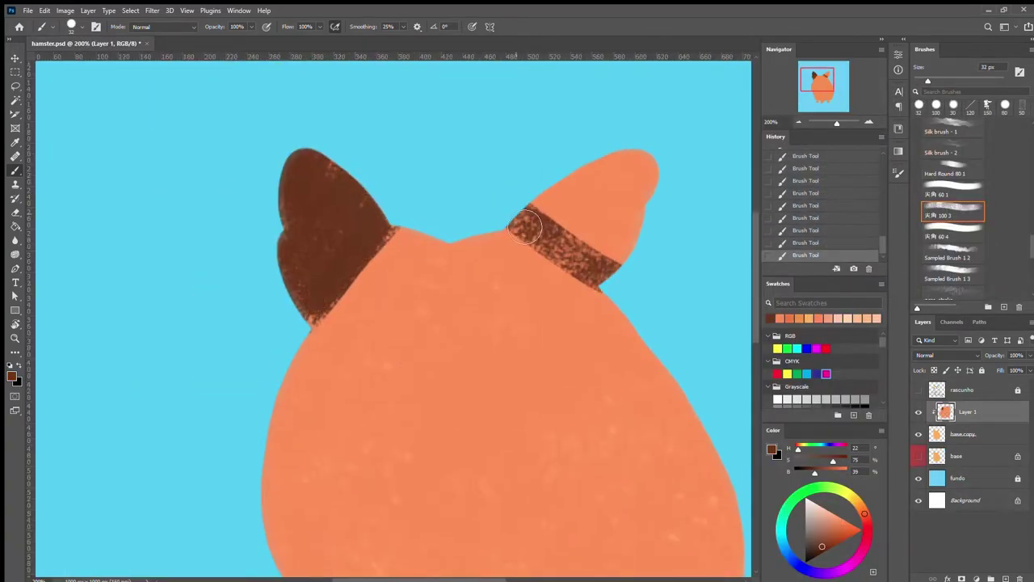
mouse_move(565, 210)
mouse_down()
mouse_move(646, 161)
mouse_move(598, 275)
mouse_up()
Hide the textured colour layer to check the ears, then show it and reselect Layer 1.
click(918, 411)
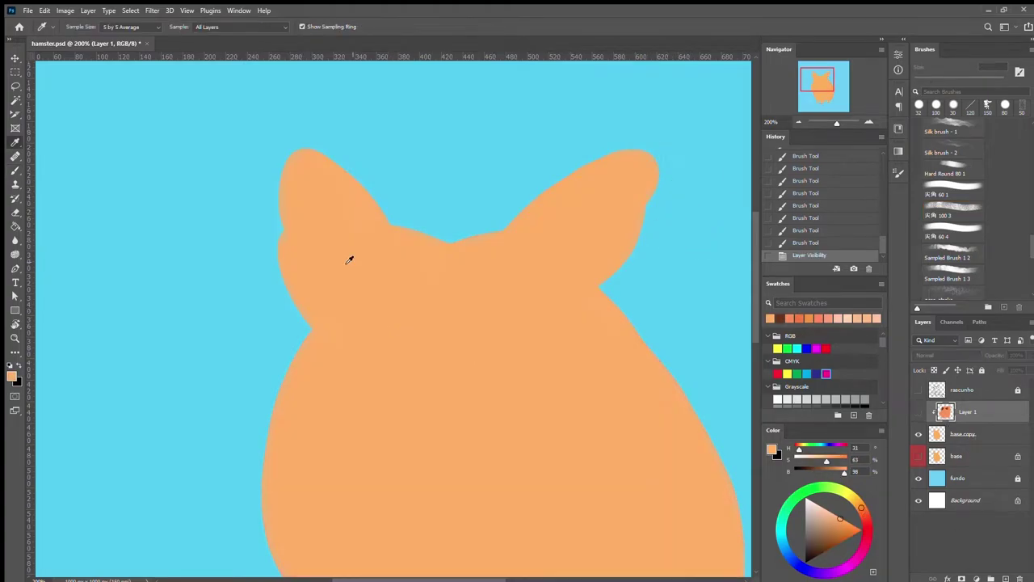
key(alt+bracketleft)
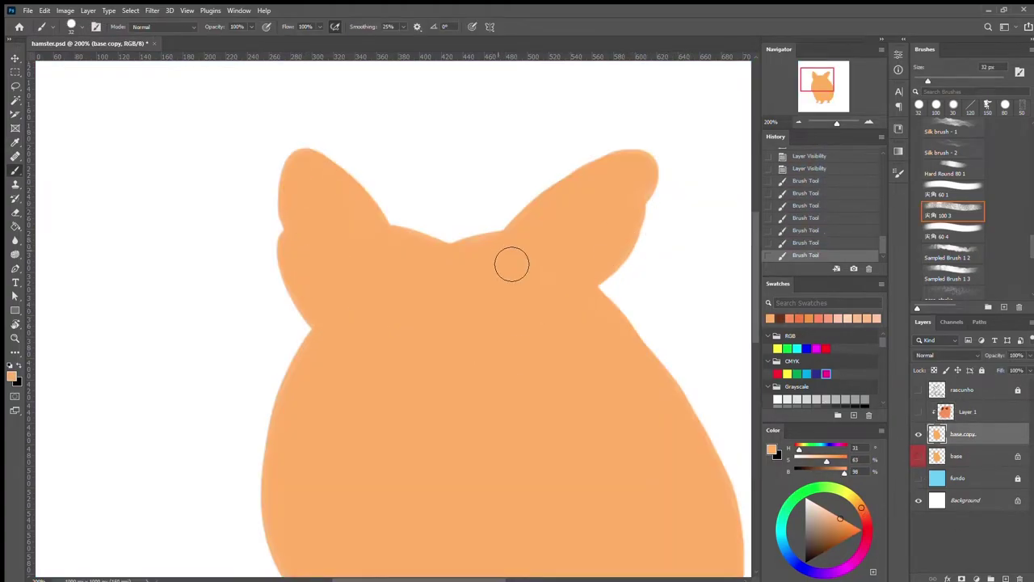
scroll(341, 390, down, 5)
scroll(434, 280, down, 2)
scroll(434, 280, right, 5)
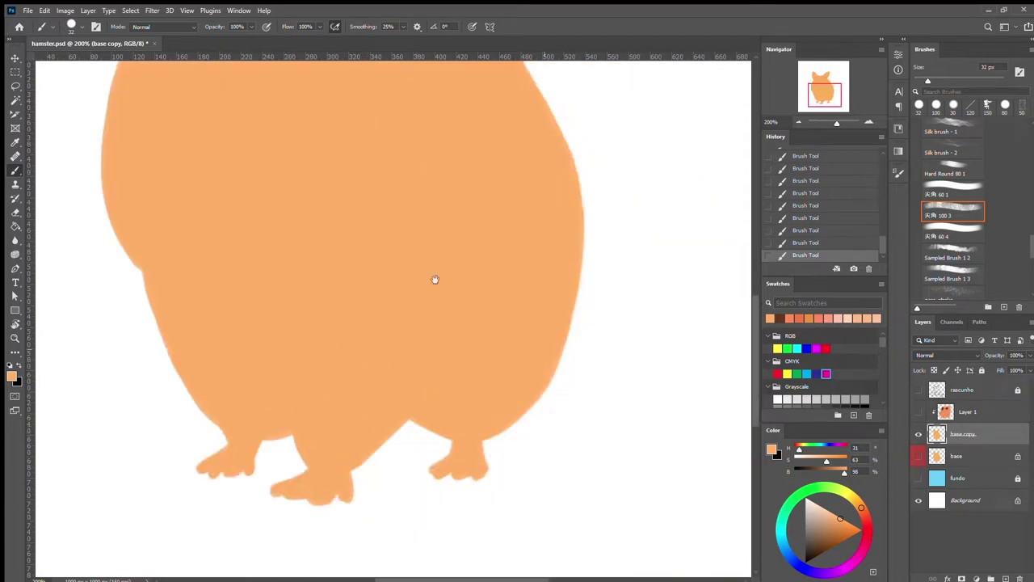
scroll(448, 420, up, 5)
scroll(501, 426, left, 3)
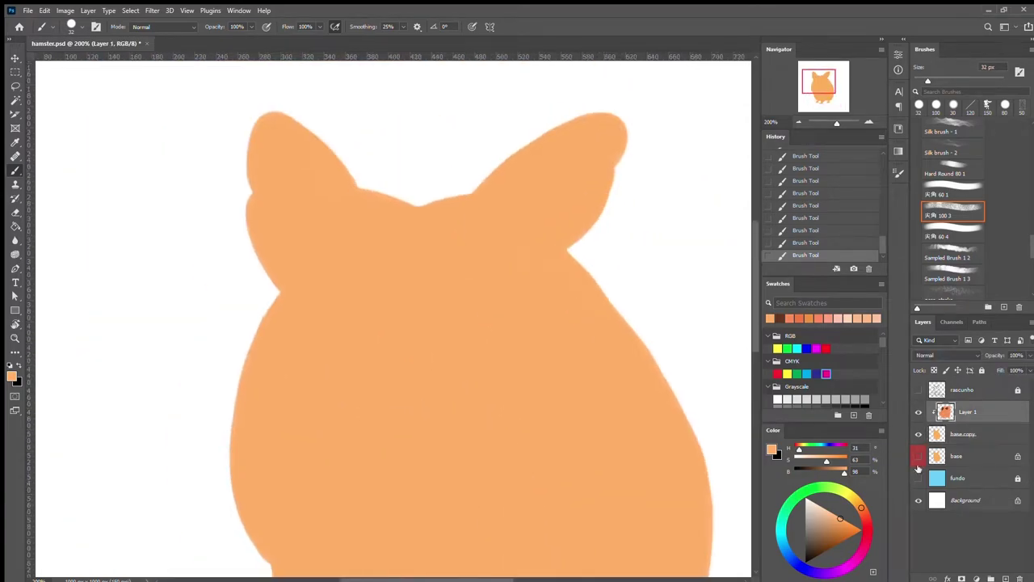
click(918, 412)
click(967, 412)
Repaint both ears dark red-brown, sampling darker reds from the ear.
click(833, 545)
drag(566, 165, 534, 201)
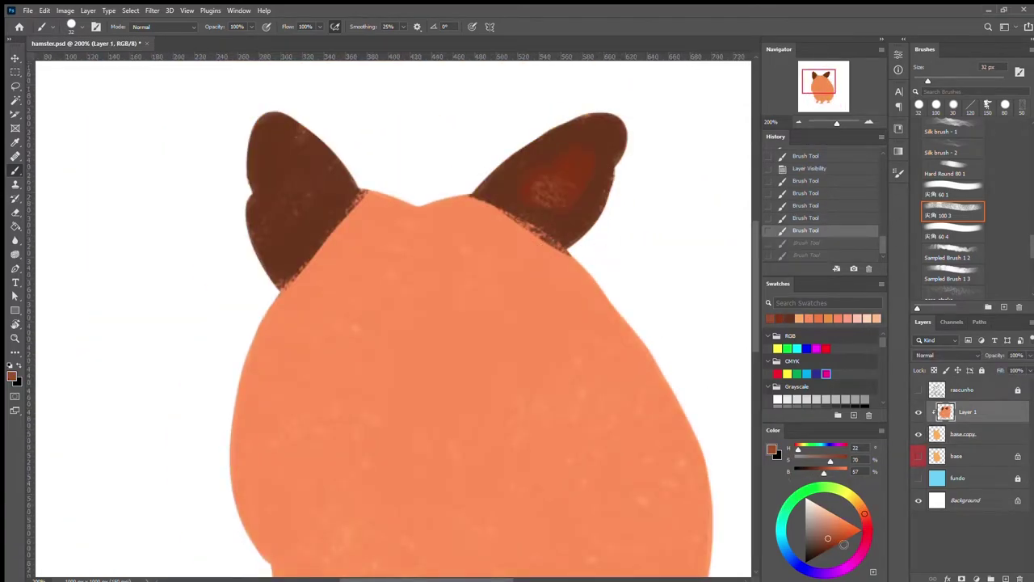
mouse_move(582, 162)
mouse_down()
mouse_move(561, 207)
mouse_move(529, 206)
mouse_move(570, 238)
mouse_up()
alt+click(600, 162)
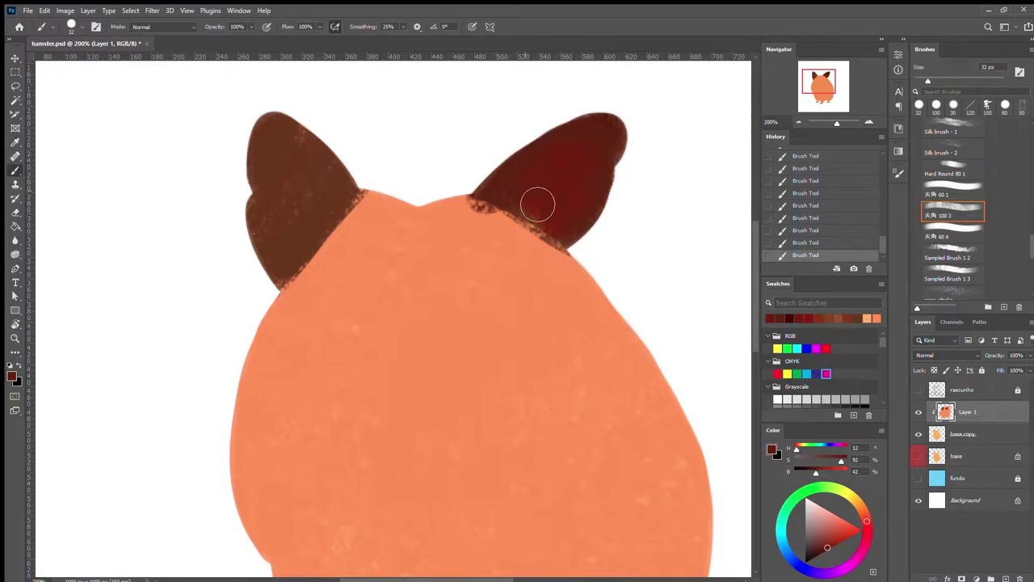
drag(536, 203, 517, 210)
mouse_move(290, 170)
mouse_down()
mouse_move(298, 215)
mouse_move(247, 109)
mouse_move(300, 157)
mouse_up()
alt+click(303, 211)
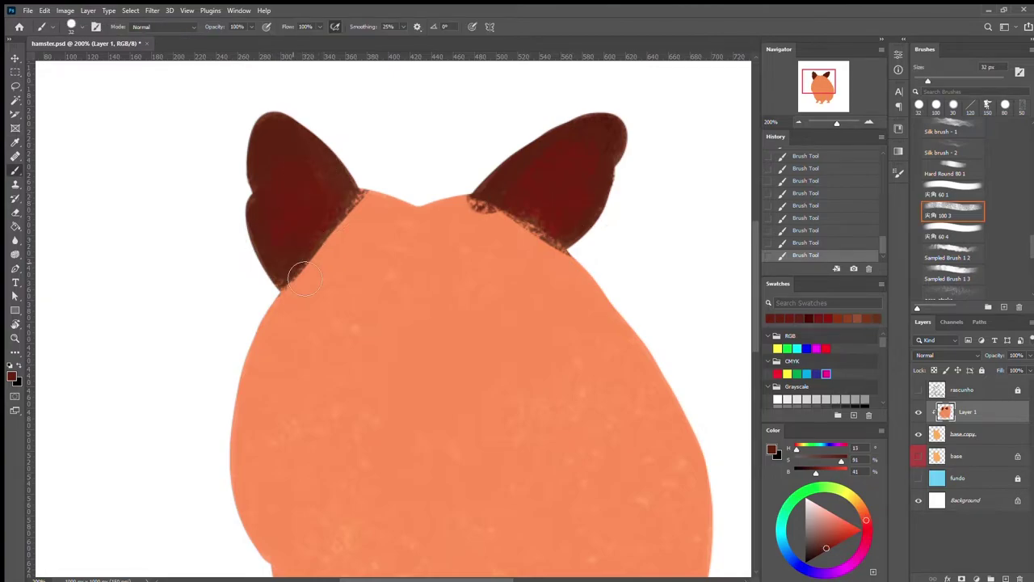
alt+click(496, 198)
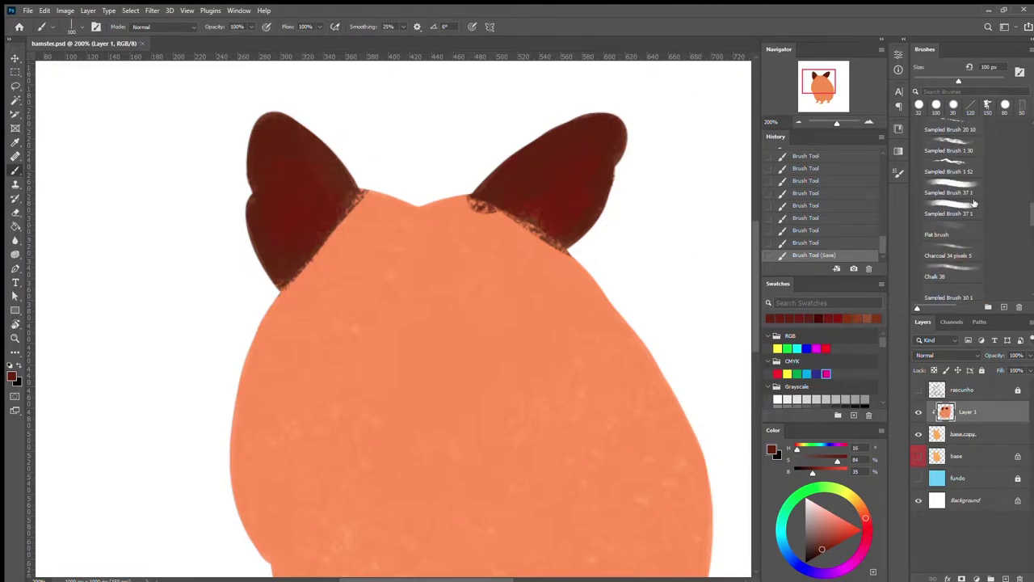
Switch to a smaller textured brush, save, show the sketch layer and zoom to 100%.
scroll(954, 211, up, 10)
click(953, 207)
key(ctrl+s)
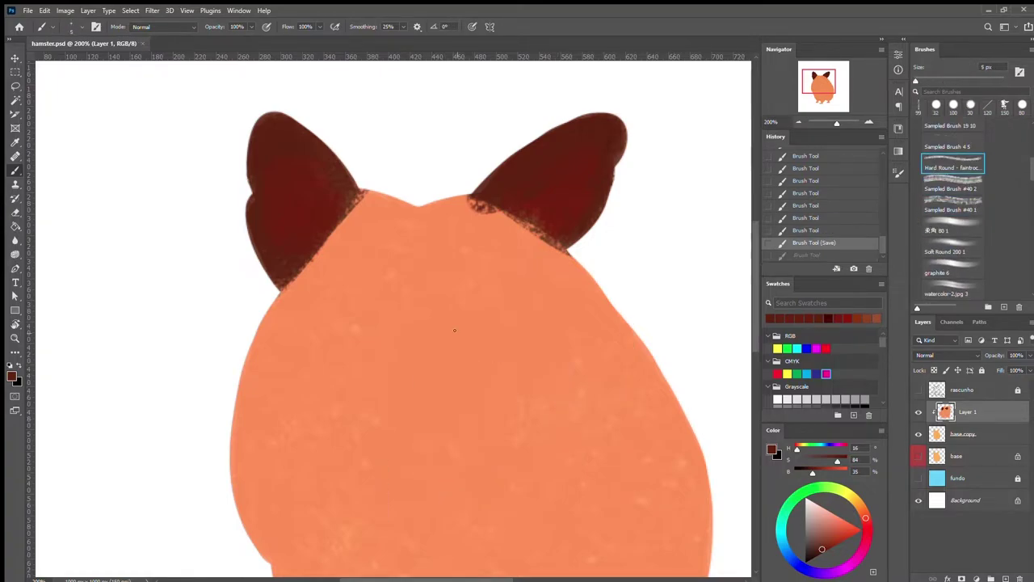
click(954, 188)
scroll(953, 194, down, 2)
click(918, 389)
key(ctrl+minus)
Sample the light orange body colour, paint strokes near the right foot, then undo the shading.
key(i)
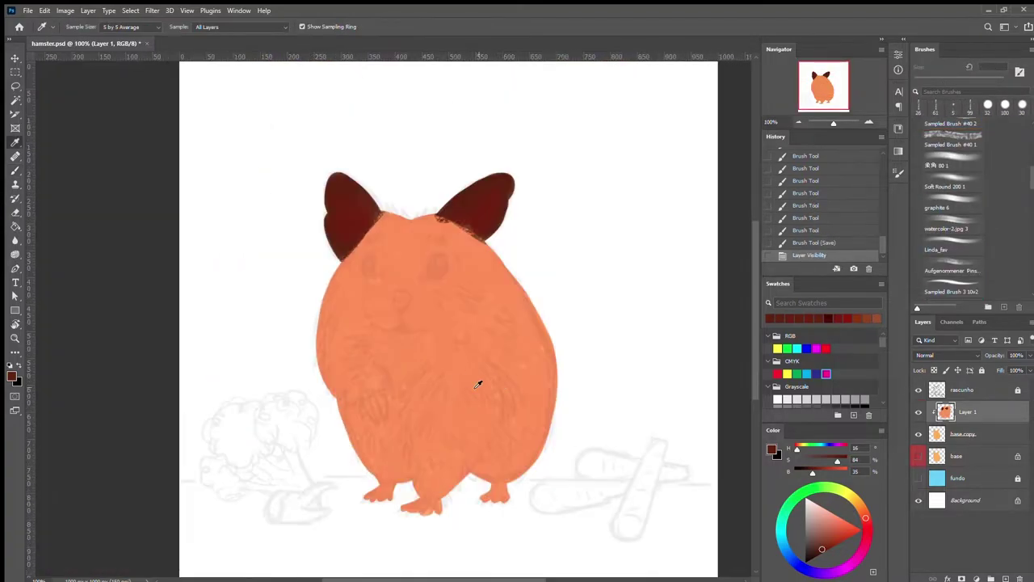
click(478, 383)
key(b)
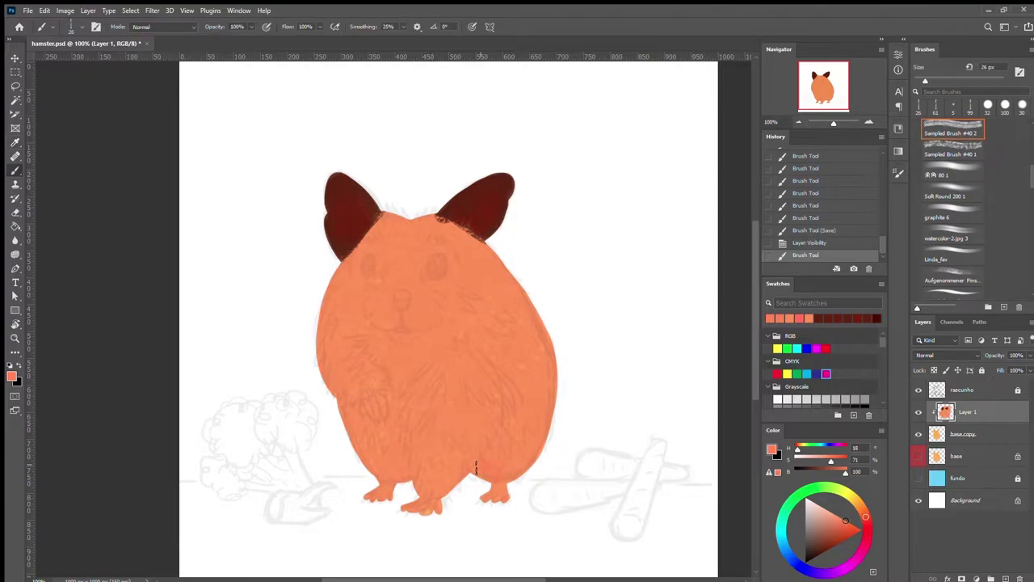
mouse_move(508, 467)
mouse_down()
mouse_move(519, 482)
mouse_move(495, 460)
mouse_move(554, 417)
mouse_move(485, 266)
mouse_up()
drag(514, 344, 497, 424)
key(ctrl+z)
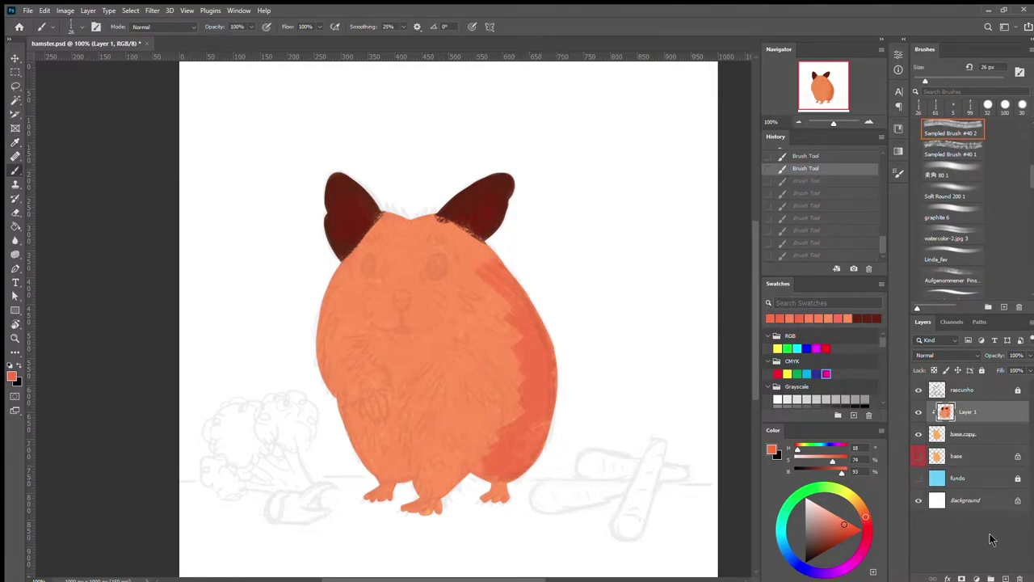
key(ctrl+z)
key(ctrl+z)
key(ctrl+z)
On a new layer, paint darker orange shading on the right side, then step back and set brush to 34 px.
key(ctrl+shift+alt+n)
mouse_move(497, 464)
mouse_down()
mouse_move(513, 485)
mouse_move(529, 350)
mouse_up()
drag(501, 247, 549, 436)
drag(525, 388, 545, 433)
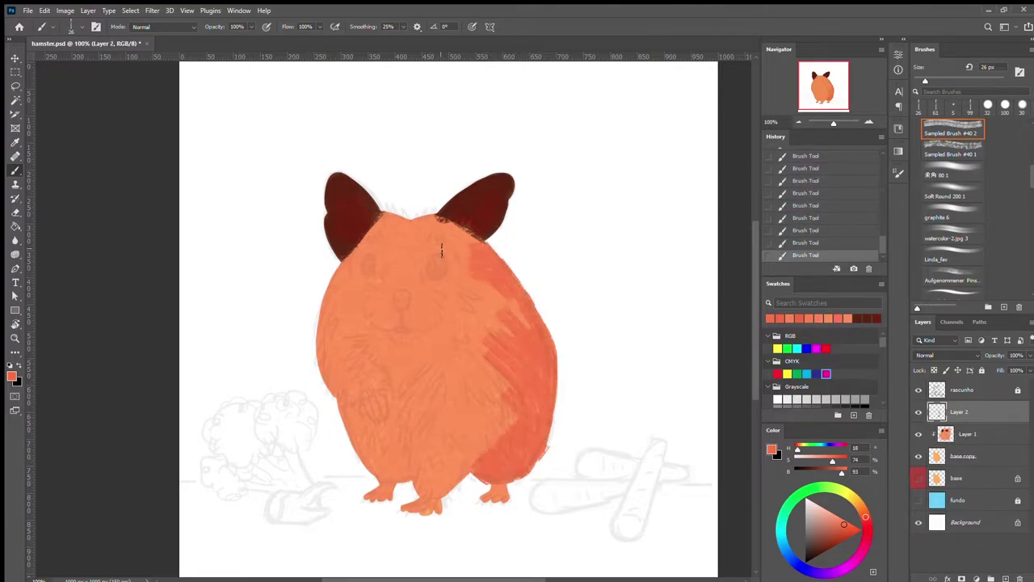
key(bracketleft)
key(bracketleft)
alt+click(501, 303)
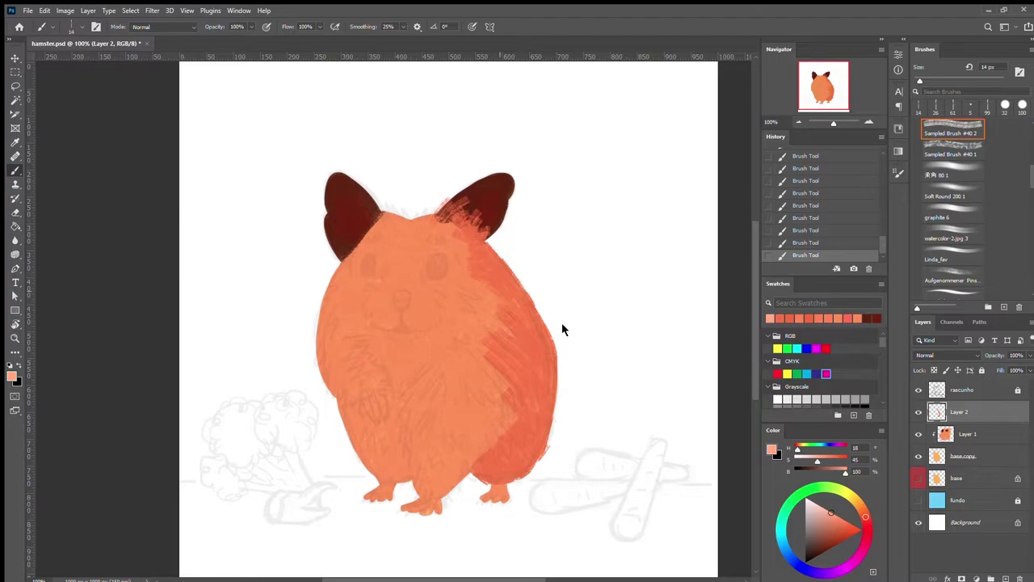
key(bracketright)
key(bracketright)
key(ctrl+z)
key(ctrl+z)
key(ctrl+z)
Paint light pink fur down the right side, between the legs, over the chest and face.
drag(435, 244, 440, 497)
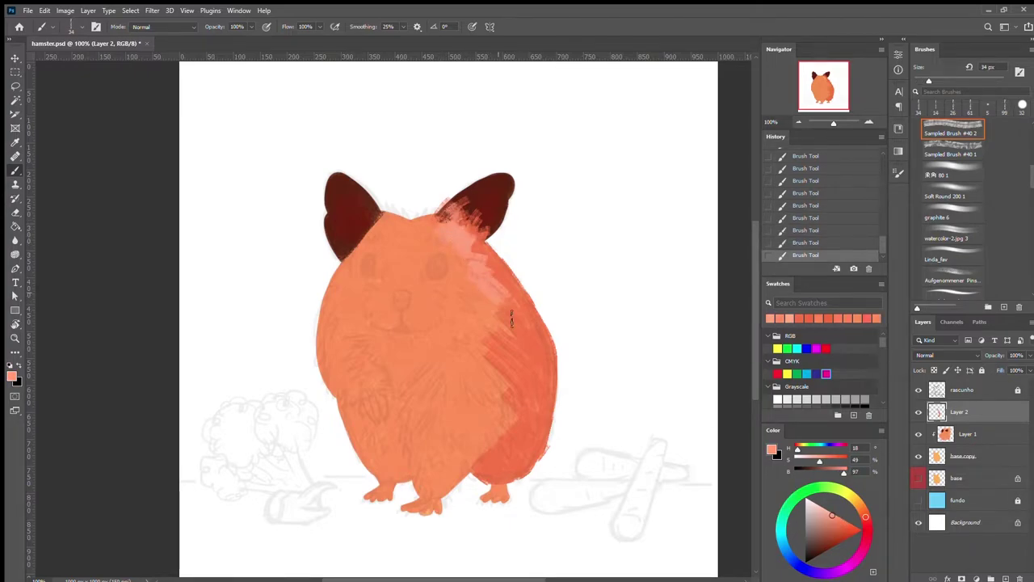
alt+click(381, 457)
drag(452, 462, 413, 503)
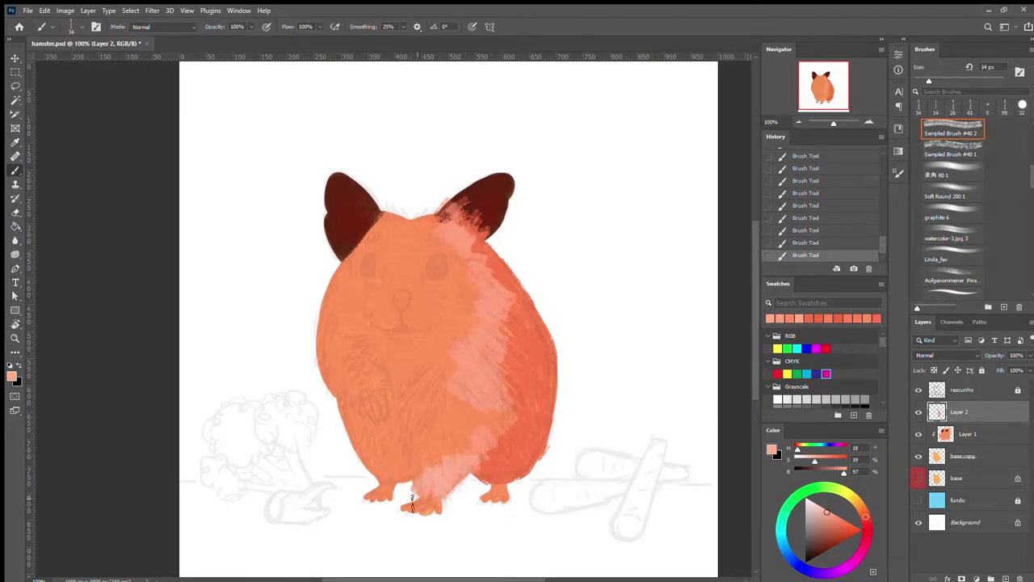
mouse_move(454, 458)
mouse_down()
mouse_move(473, 351)
mouse_move(406, 429)
mouse_move(443, 394)
mouse_up()
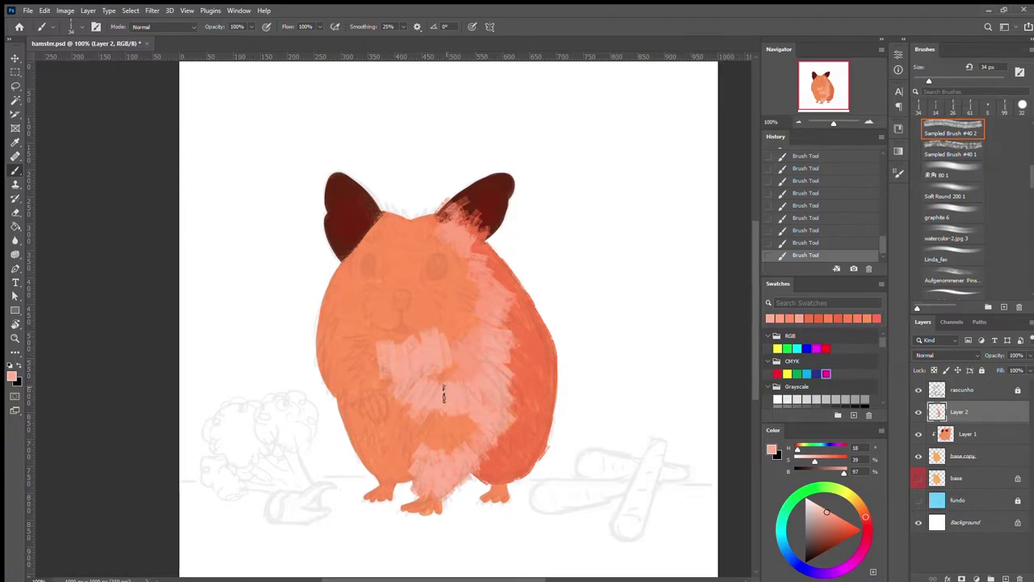
drag(434, 293, 445, 279)
Try a darker orange belly stroke, check it with the sketch toggled, then cover it in light pink.
alt+click(423, 415)
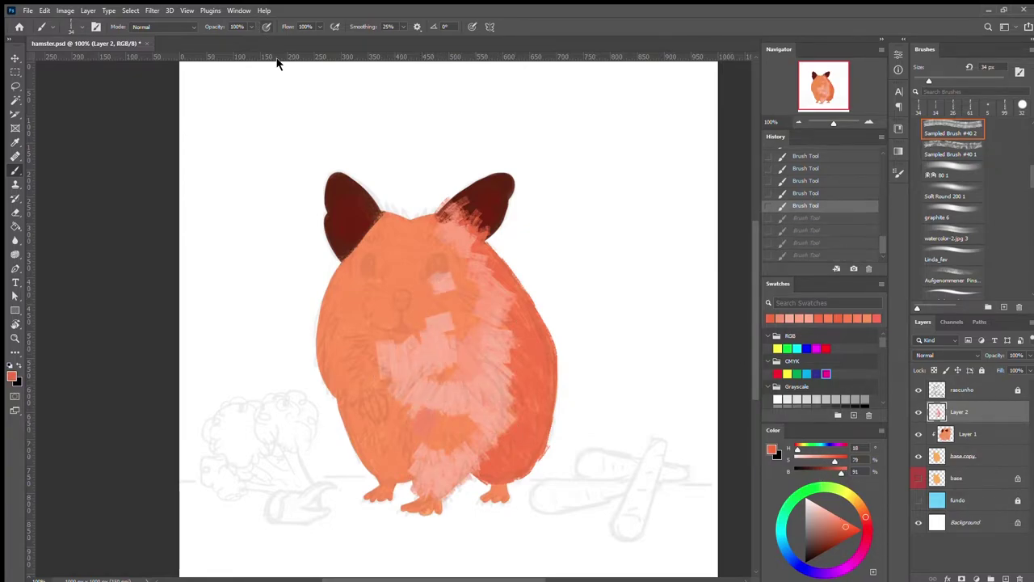
drag(449, 428, 485, 408)
click(918, 389)
alt+click(429, 380)
mouse_move(421, 404)
mouse_down()
mouse_move(440, 453)
mouse_move(464, 466)
mouse_move(476, 307)
mouse_move(438, 249)
mouse_up()
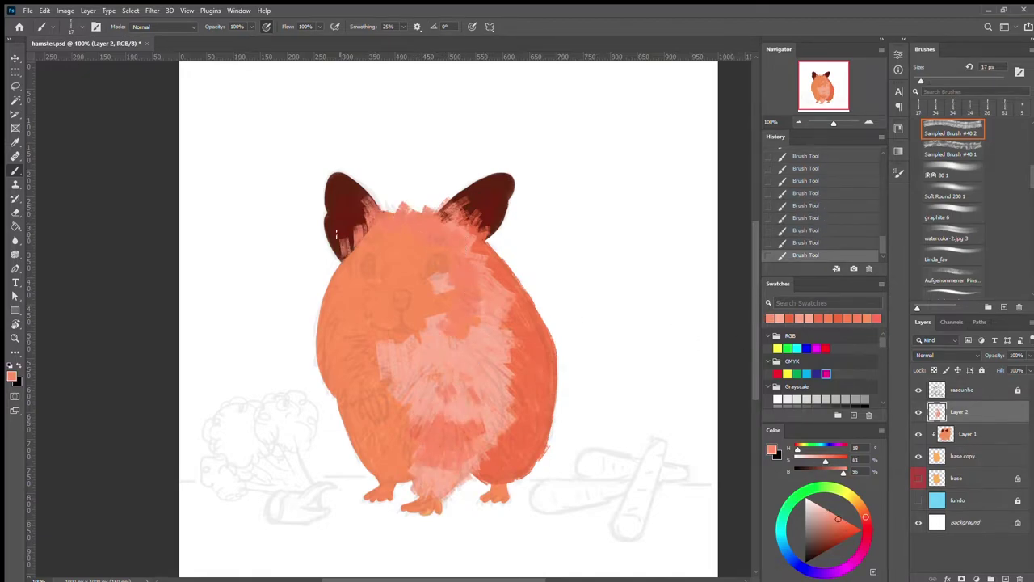
Paint dark orange along the left side and lower body, smoothing the jagged left edge.
alt+click(526, 380)
mouse_move(360, 262)
mouse_down()
mouse_move(323, 323)
mouse_move(368, 348)
mouse_up()
drag(323, 348, 349, 362)
drag(323, 319, 339, 396)
mouse_move(328, 267)
mouse_down()
mouse_move(331, 347)
mouse_move(323, 344)
mouse_move(353, 358)
mouse_move(368, 453)
mouse_up()
drag(400, 417, 363, 485)
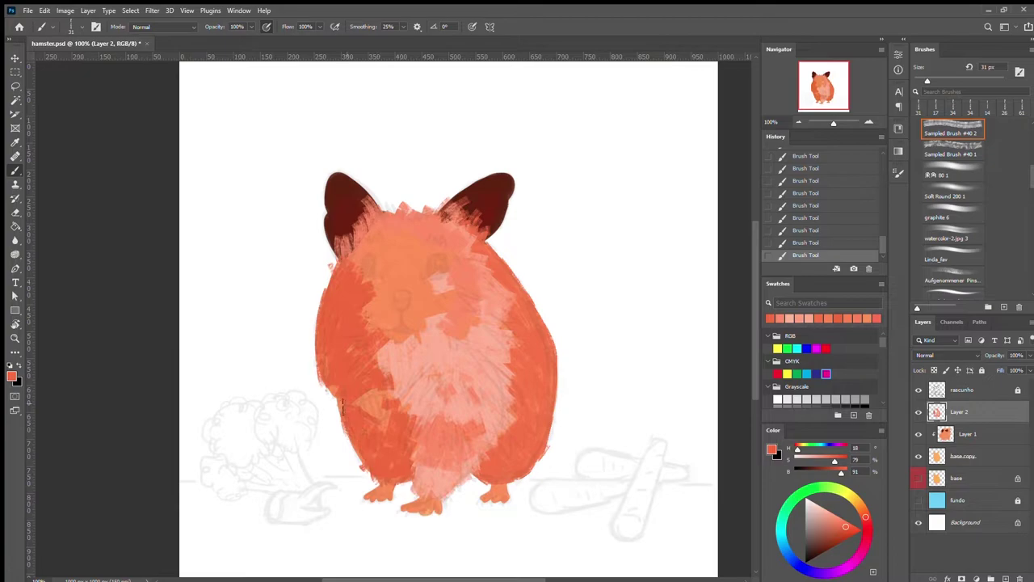
drag(370, 398, 324, 305)
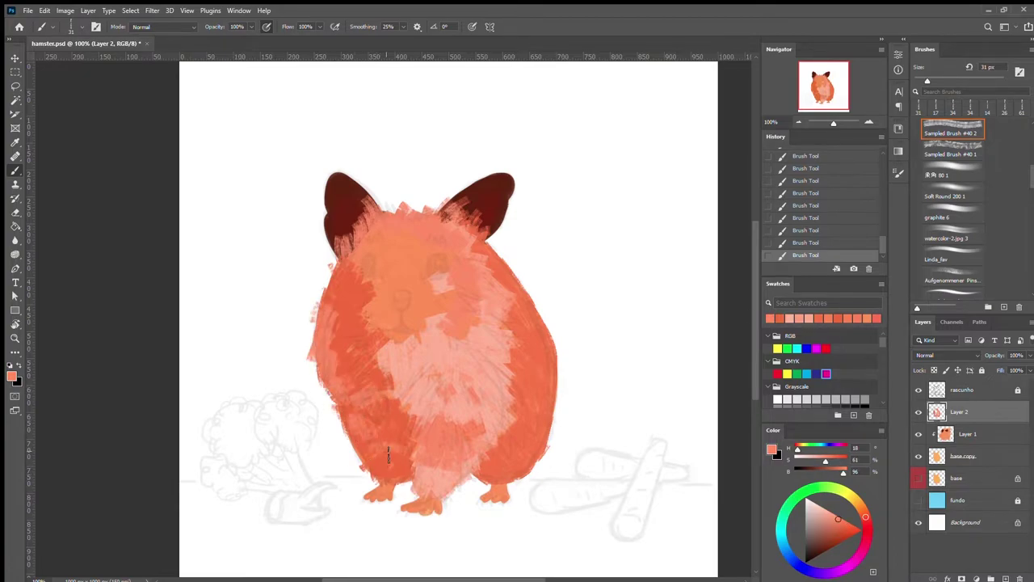
drag(491, 460, 530, 410)
Cover the face, chest and between the ears in pale pink fur with a 21 px brush, then hide the rascunho layer.
drag(377, 336, 379, 291)
drag(420, 339, 364, 250)
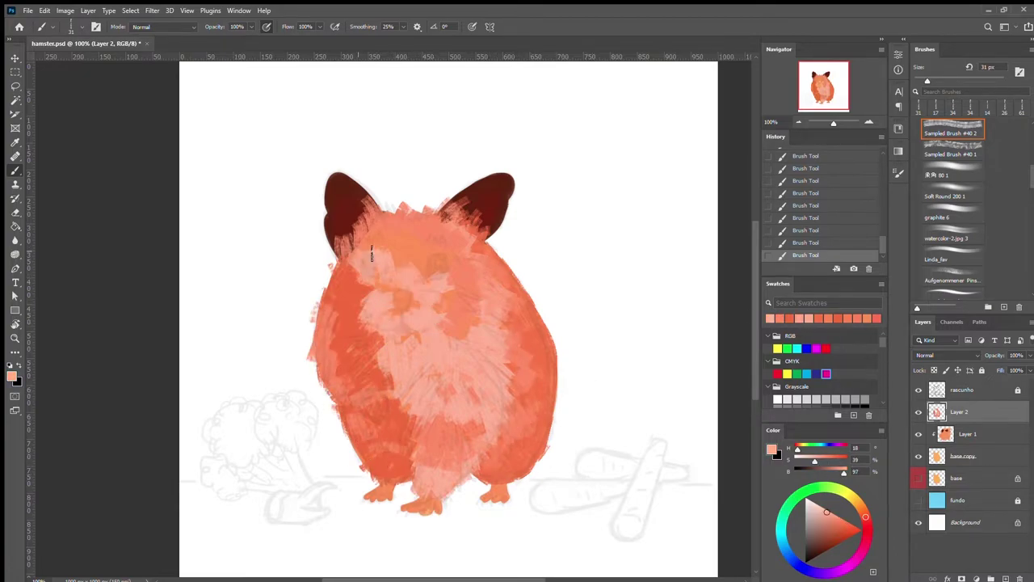
drag(429, 234, 371, 307)
key(bracketleft)
drag(467, 193, 388, 236)
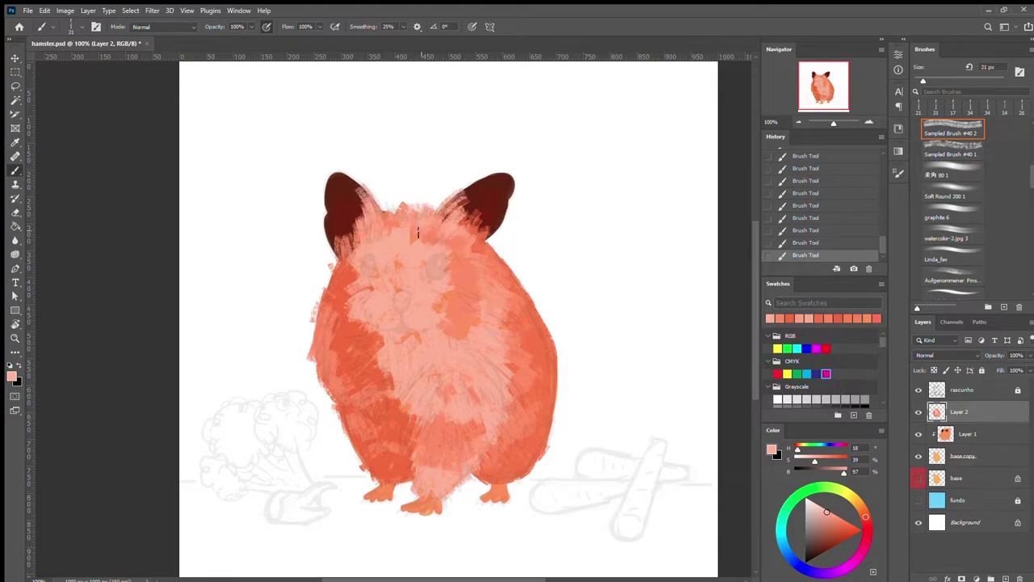
mouse_move(454, 239)
mouse_down()
mouse_move(441, 304)
mouse_move(386, 279)
mouse_up()
click(774, 318)
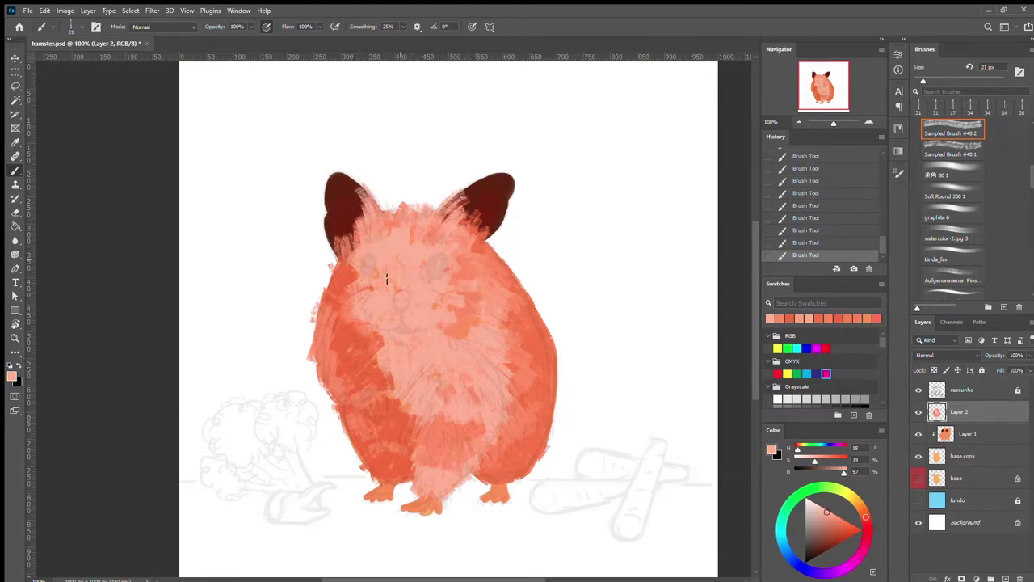
click(918, 390)
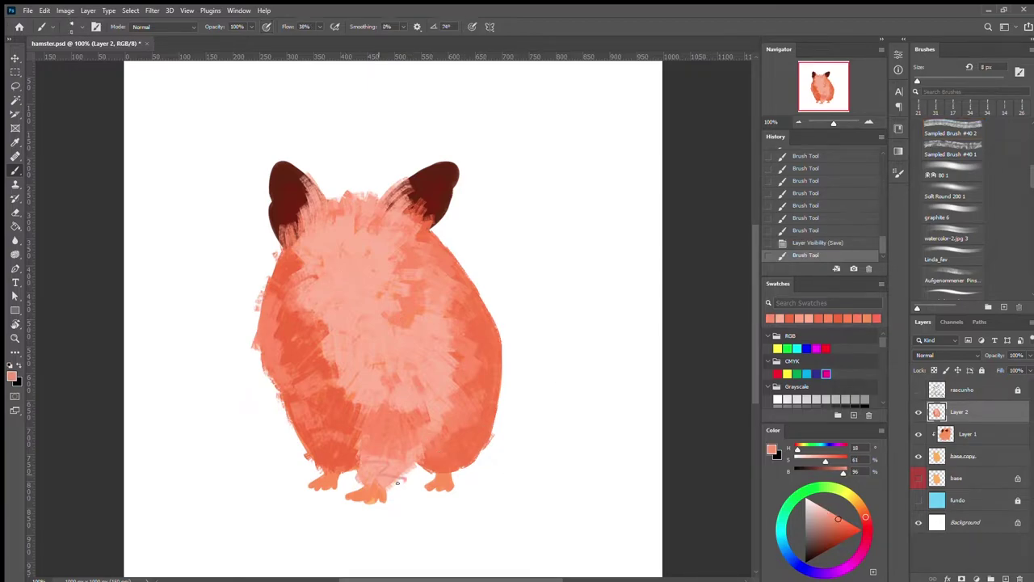
At 200% zoom, paint the right foot light pink with darker red toe strokes.
key(ctrl+plus)
drag(501, 394, 533, 396)
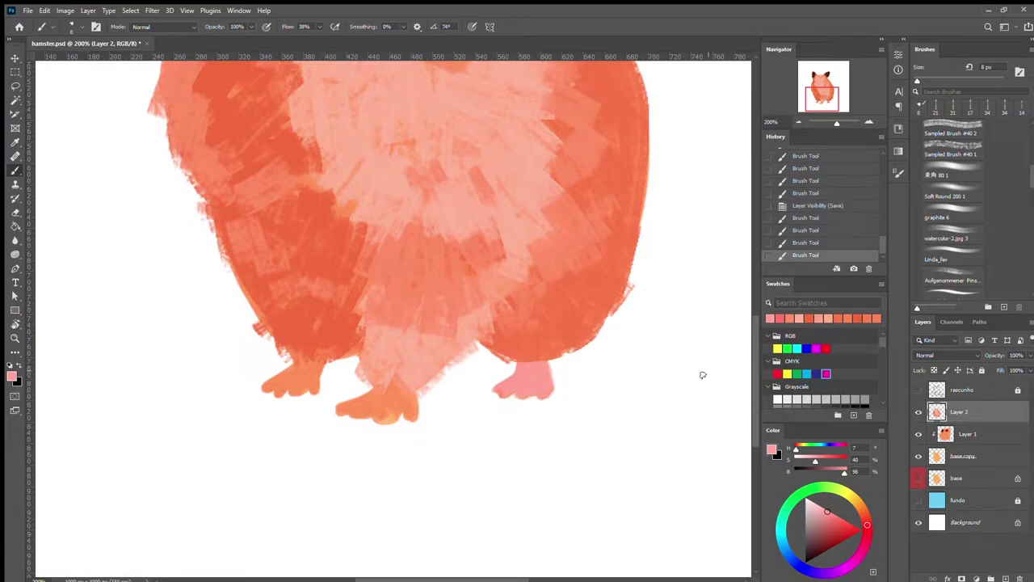
mouse_move(553, 397)
mouse_down()
mouse_move(512, 382)
mouse_move(537, 393)
mouse_up()
alt+click(529, 396)
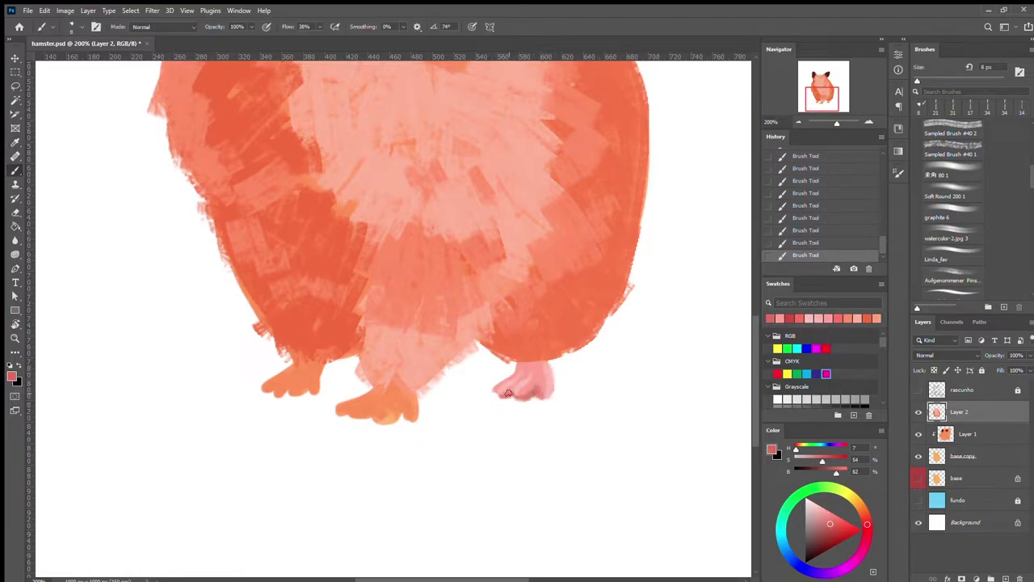
alt+click(536, 374)
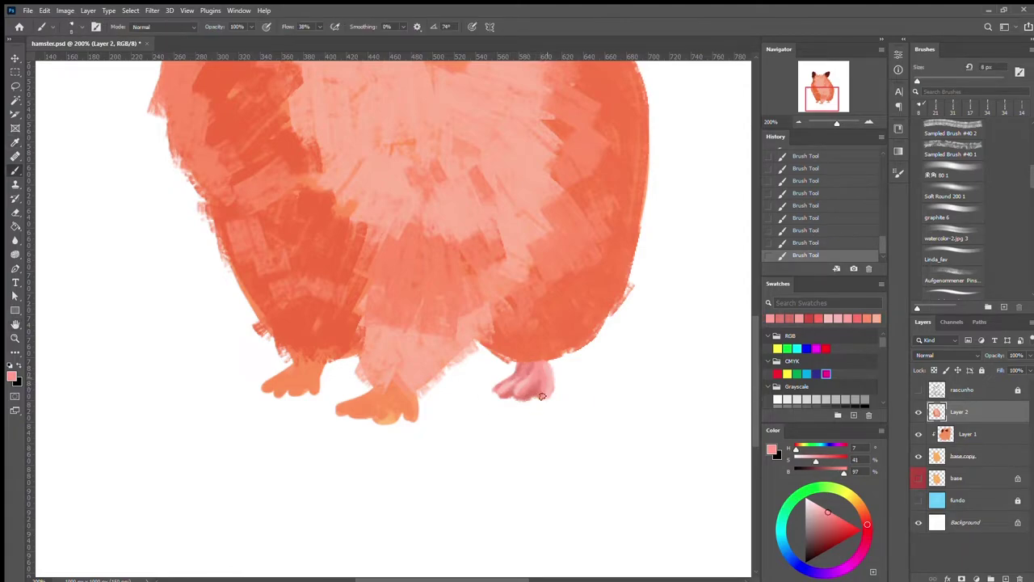
drag(549, 400, 539, 382)
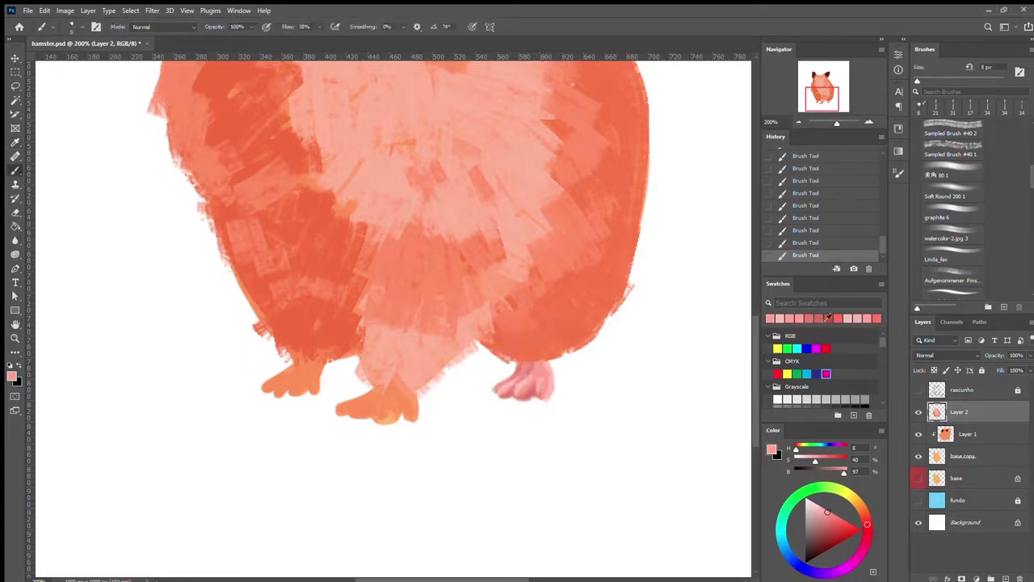
Paint pink over the formerly orange left foot.
click(786, 317)
alt+click(495, 390)
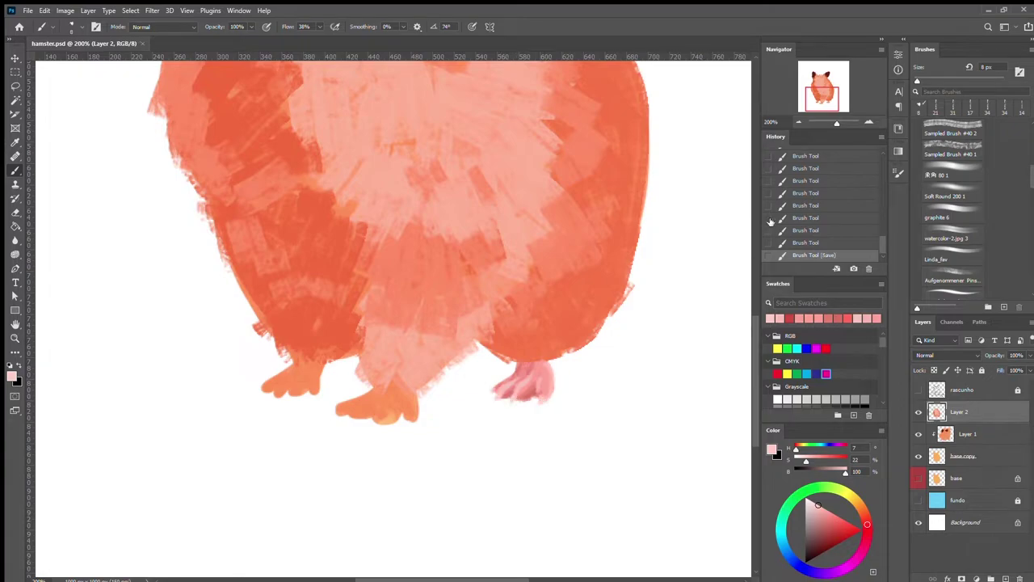
alt+click(375, 396)
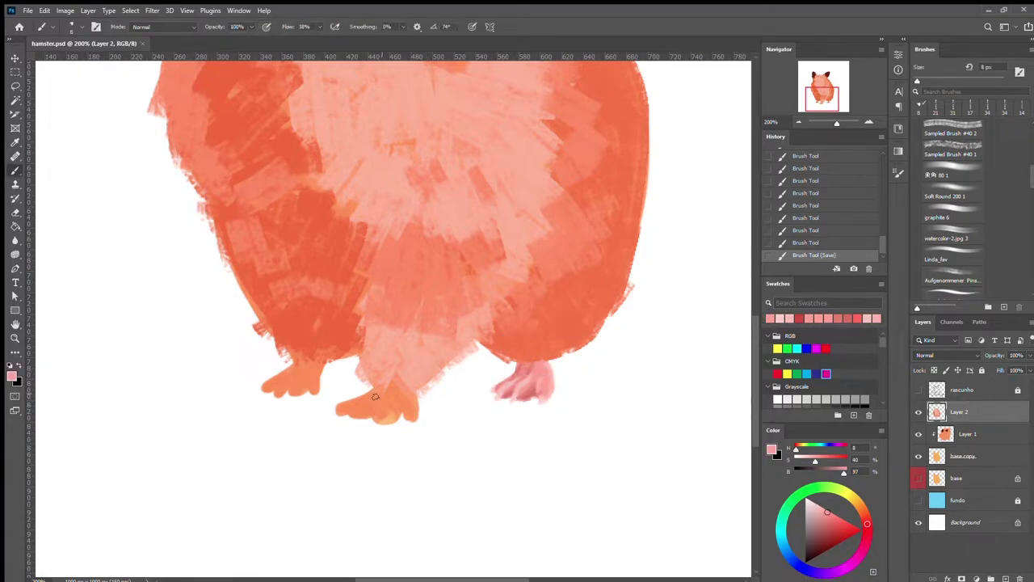
key(ctrl+z)
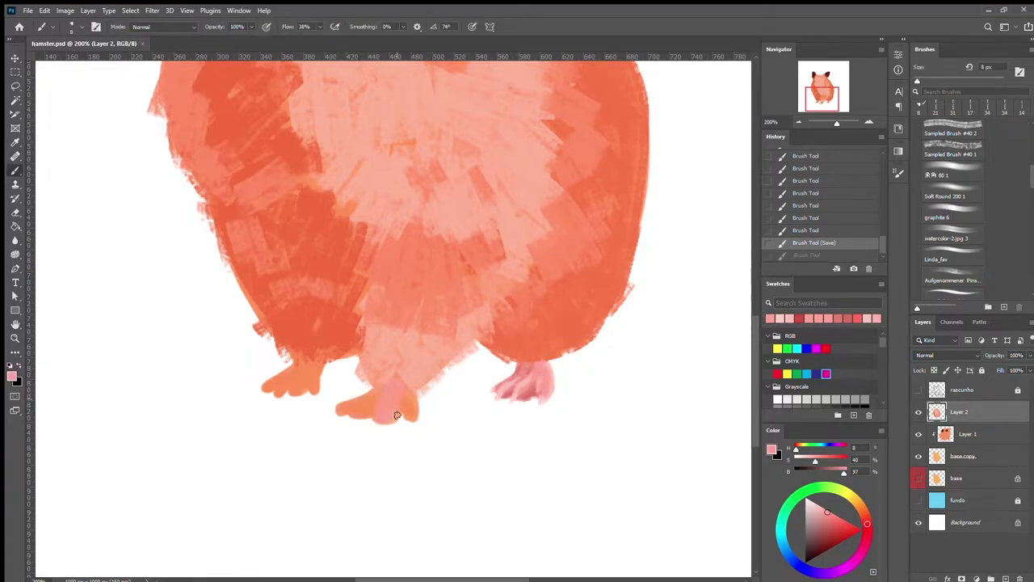
drag(408, 387, 359, 412)
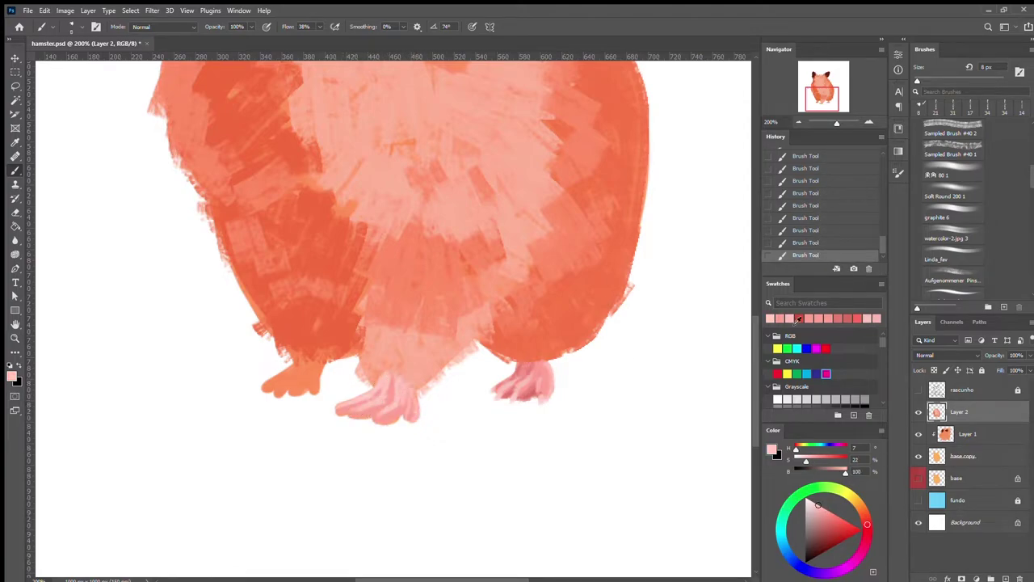
Discard a trial dark dab, resample the light pink from the foot, and save.
click(798, 319)
click(348, 404)
key(ctrl+z)
key(i)
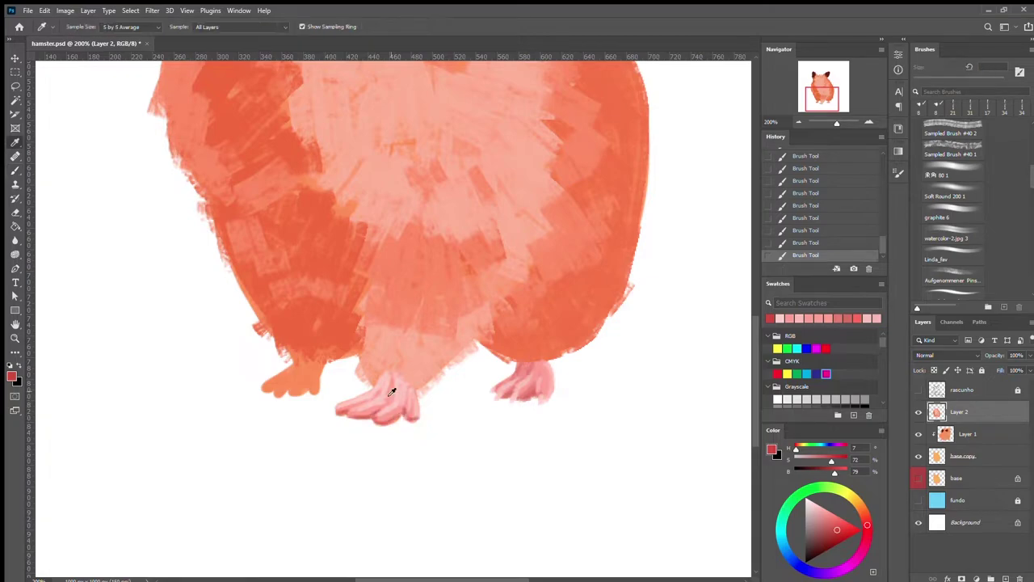
click(389, 394)
key(b)
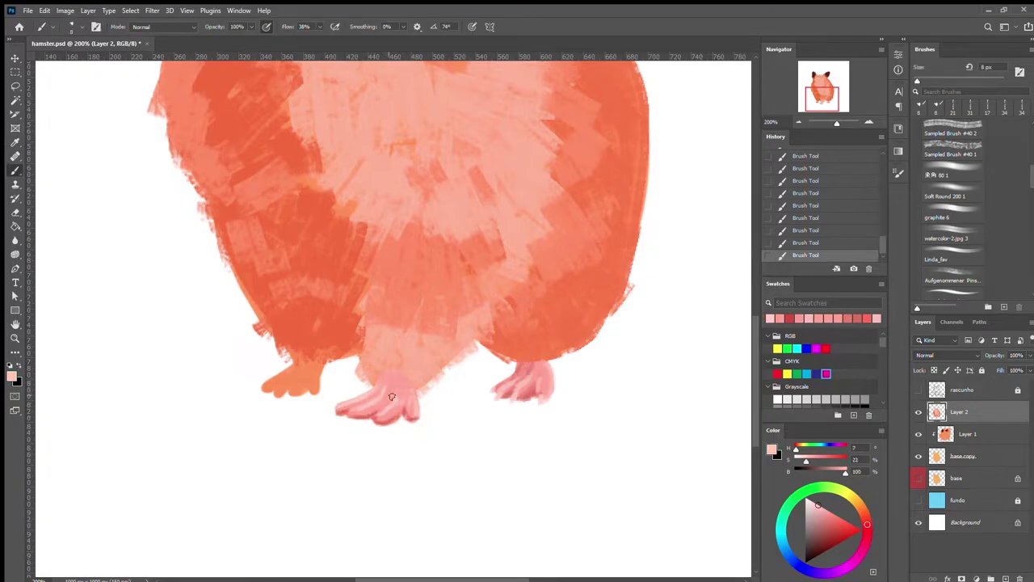
key(ctrl+s)
Paint pink toes on the leftmost foot, then zoom out to the whole hamster.
drag(410, 427, 490, 288)
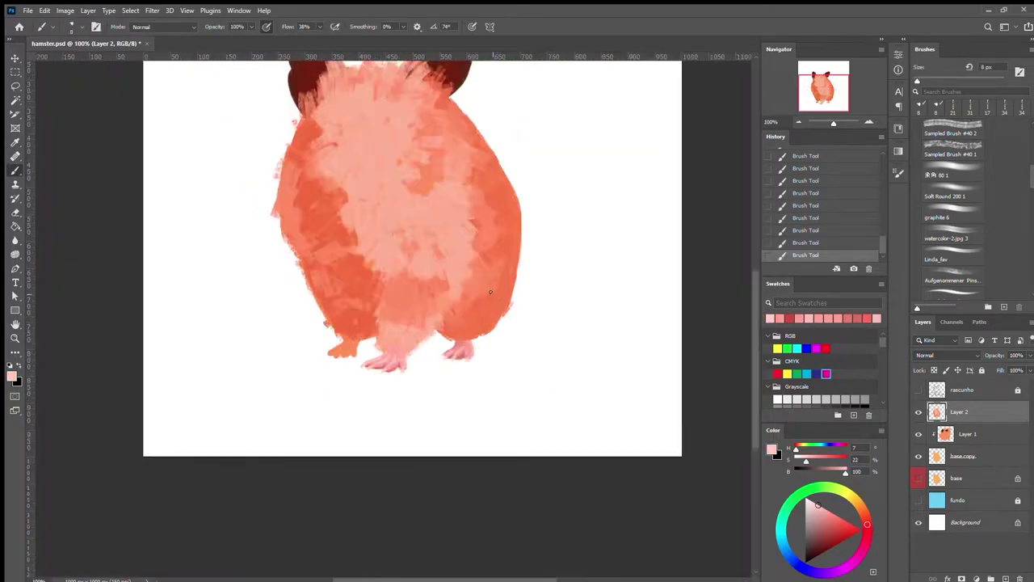
alt+click(560, 369)
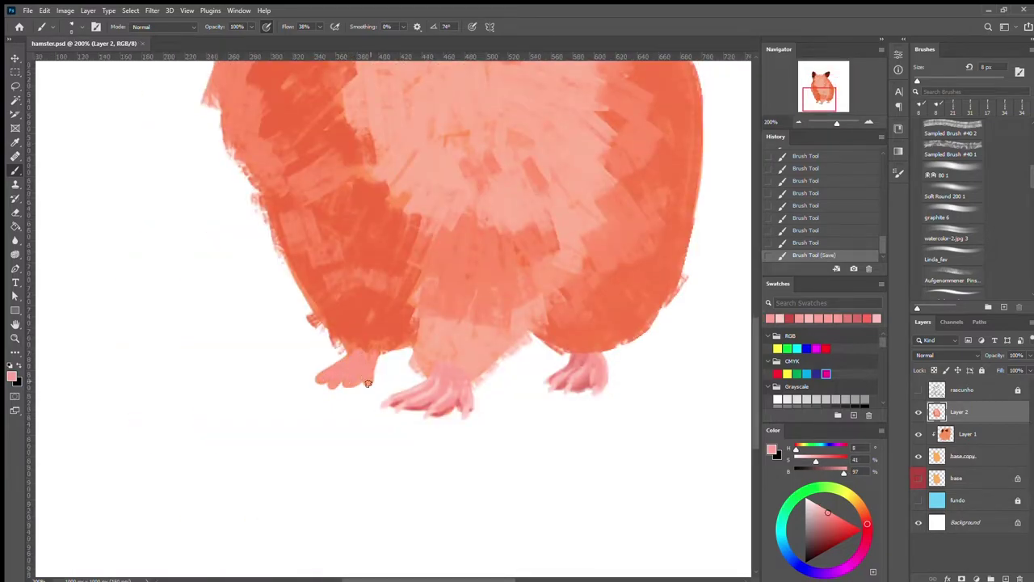
click(770, 319)
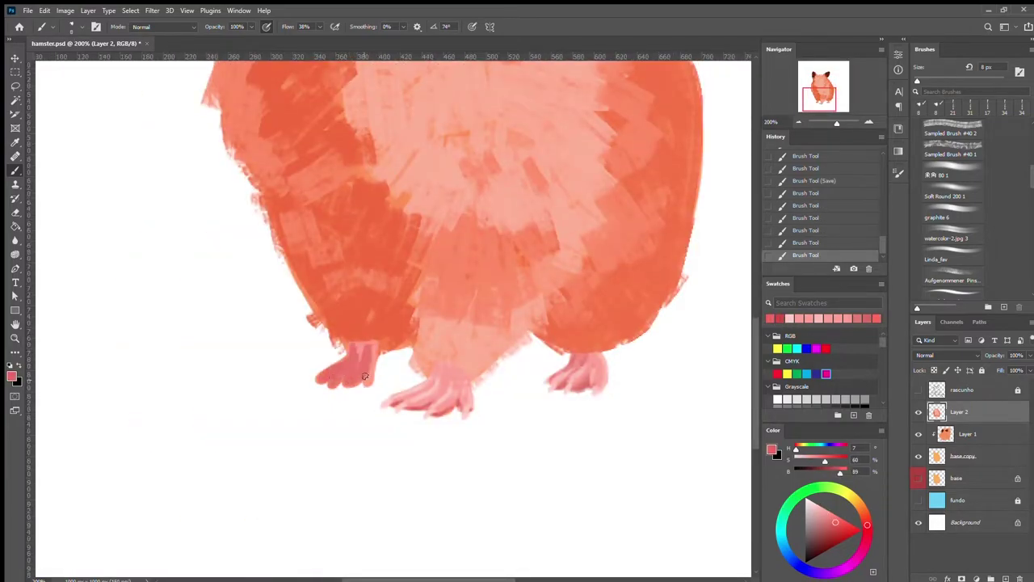
alt+click(339, 372)
drag(335, 367, 351, 378)
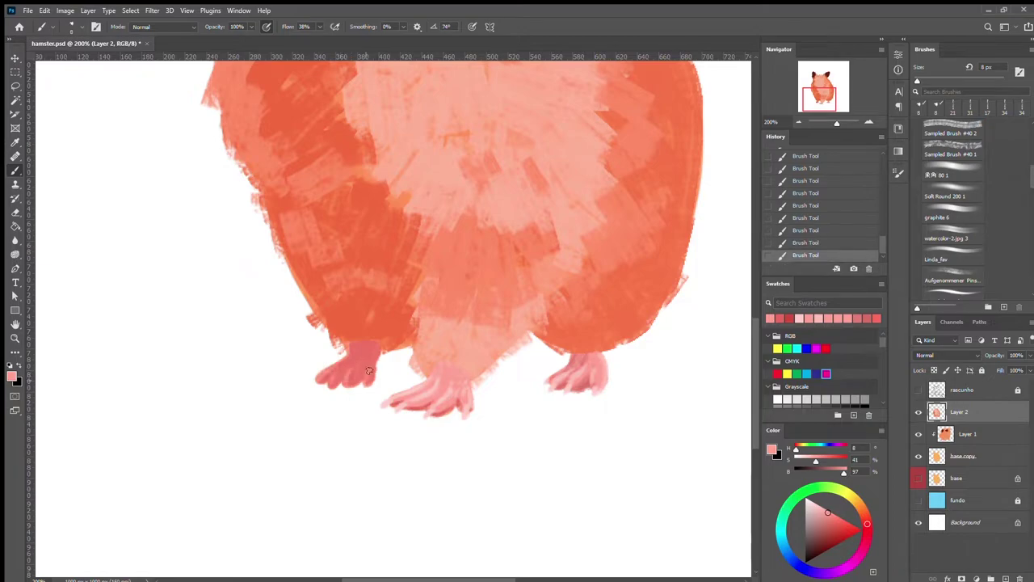
key(ctrl+minus)
key(ctrl+minus)
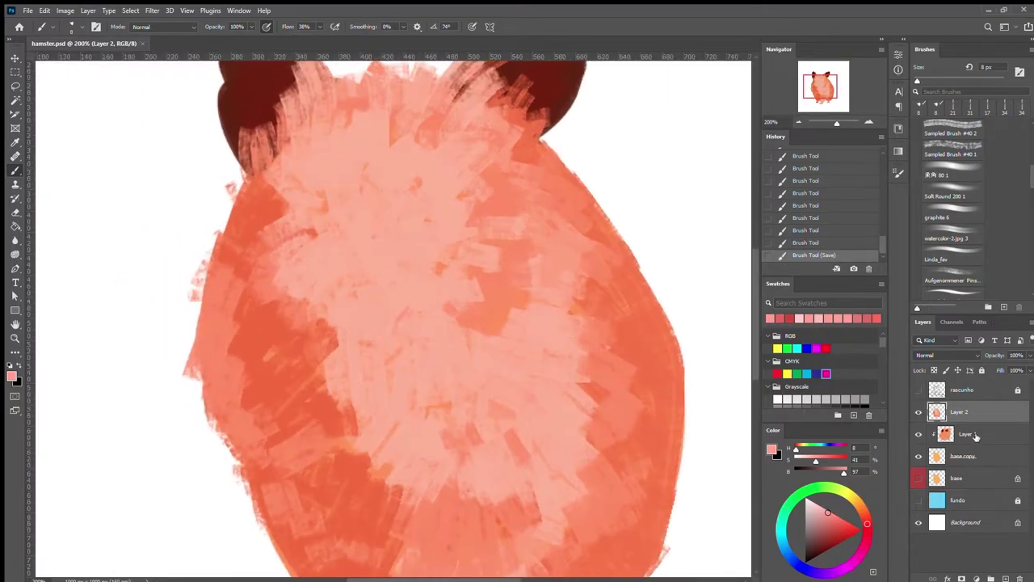
On Layer 2, fill the left eye with dark brown sampled from the ear.
key(ctrl+slash)
click(937, 413)
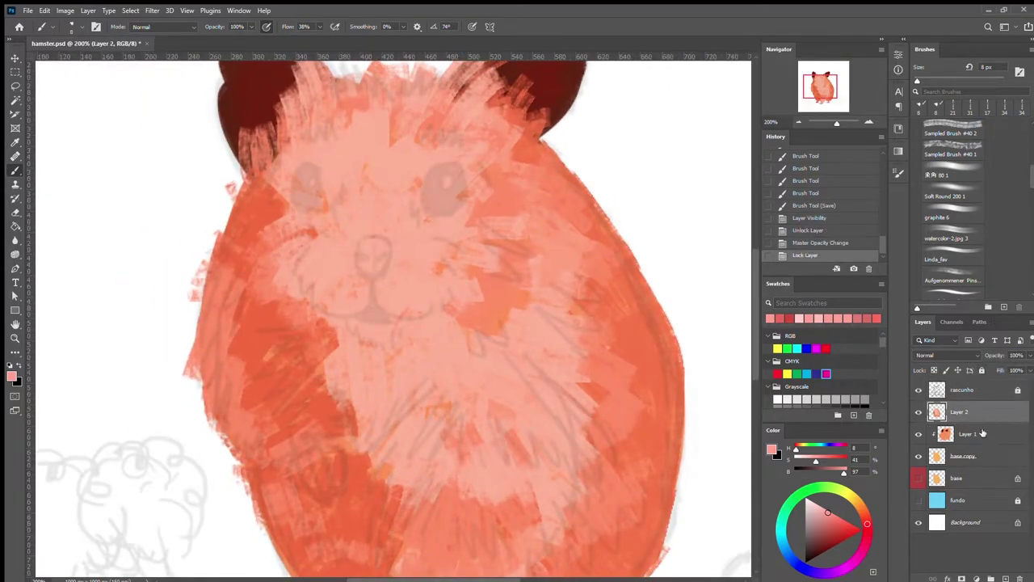
key(ctrl+plus)
alt+click(219, 134)
mouse_move(353, 314)
mouse_down()
mouse_move(333, 247)
mouse_move(347, 315)
mouse_up()
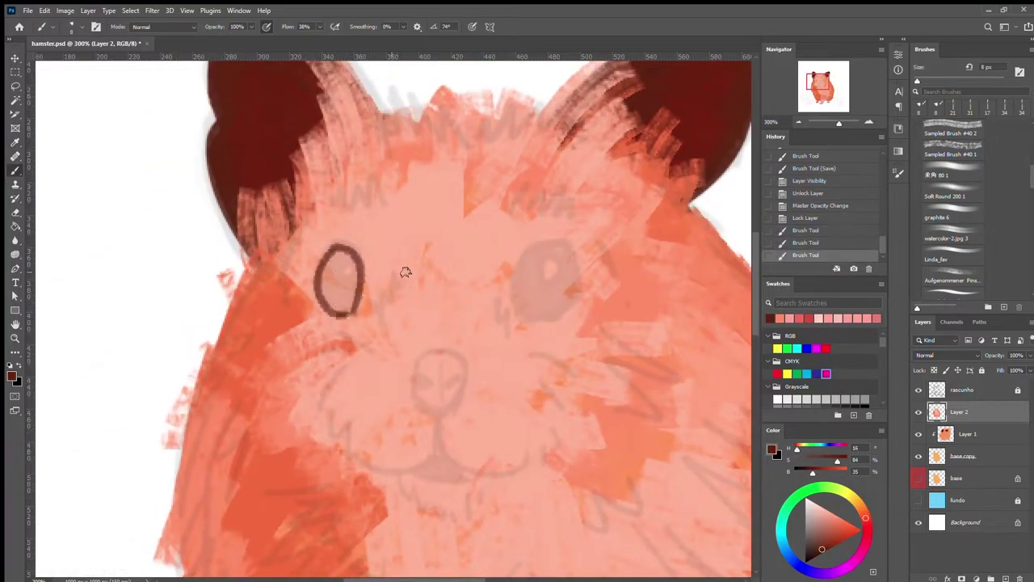
drag(327, 254, 343, 314)
drag(359, 267, 339, 257)
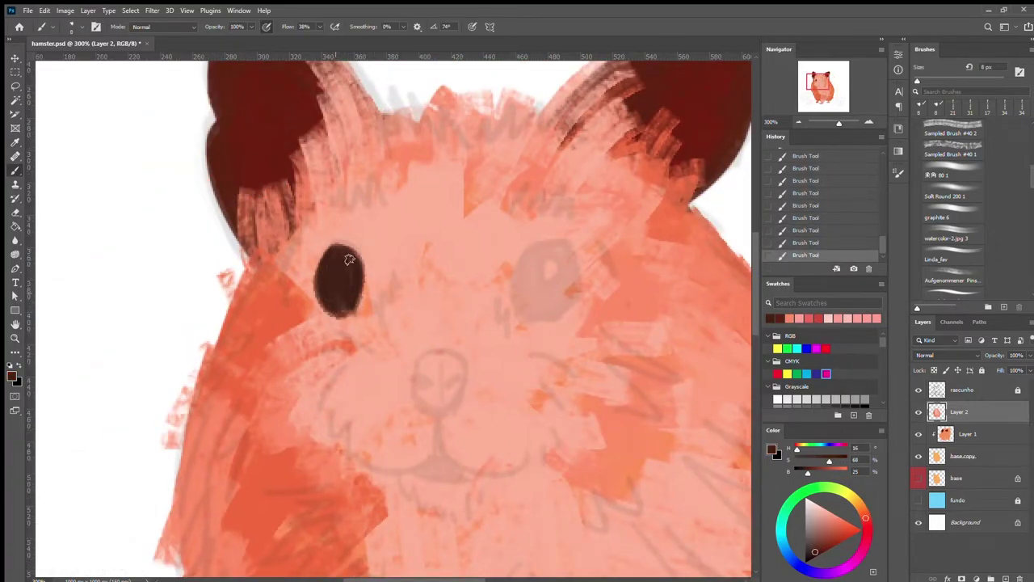
Fill the right eye dark brown and paint a salmon blob over the sketched nose.
mouse_move(570, 250)
mouse_down()
mouse_move(542, 319)
mouse_move(570, 252)
mouse_move(558, 311)
mouse_move(542, 255)
mouse_up()
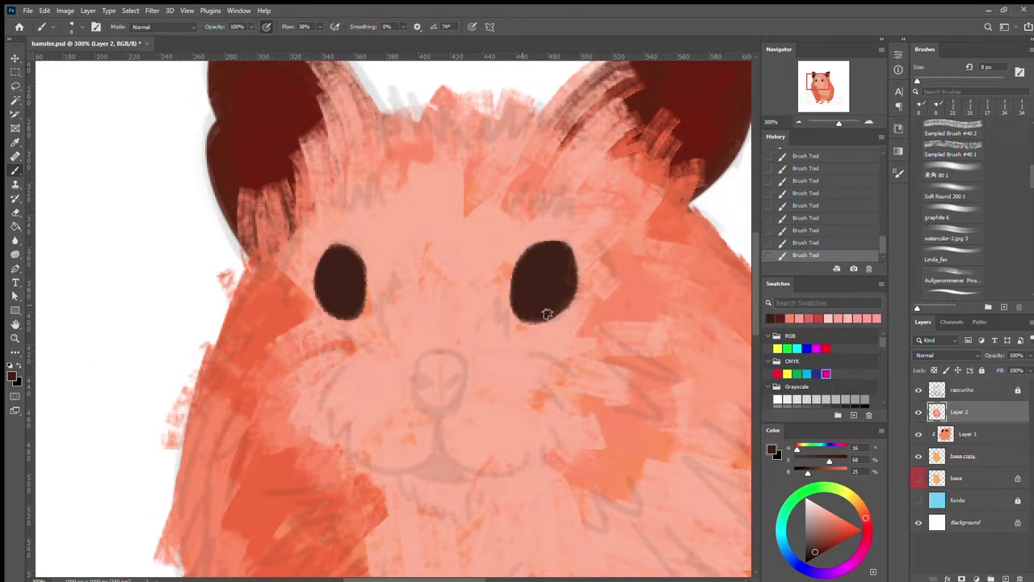
click(809, 319)
mouse_move(428, 364)
mouse_down()
mouse_move(461, 369)
mouse_move(438, 465)
mouse_move(434, 427)
mouse_move(457, 421)
mouse_up()
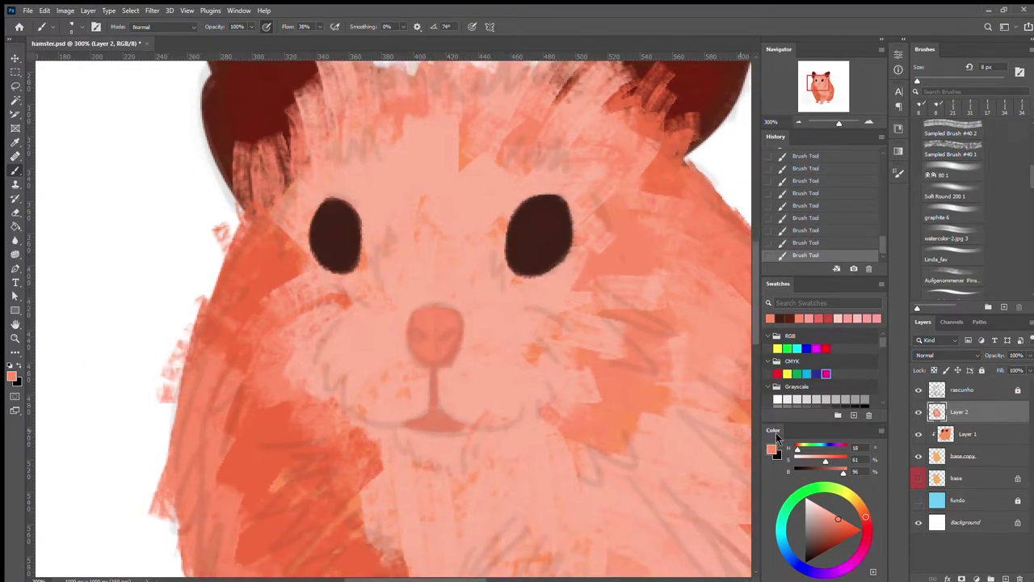
Hide the sketch and paint a thin dark red mouth line below the nose.
click(779, 319)
key(ctrl+z)
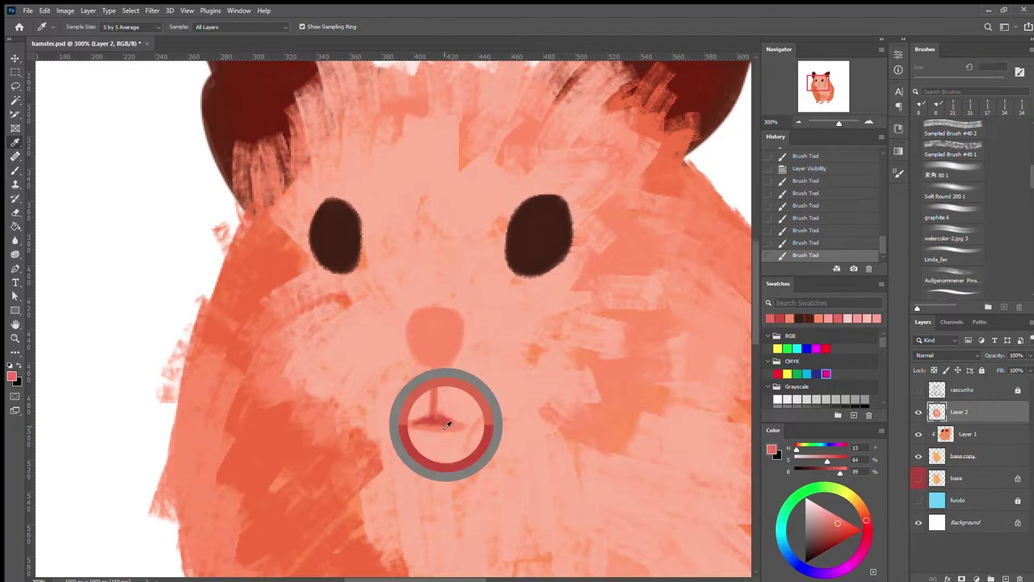
mouse_move(417, 420)
mouse_down()
mouse_move(378, 421)
mouse_move(501, 423)
mouse_up()
drag(501, 423, 444, 427)
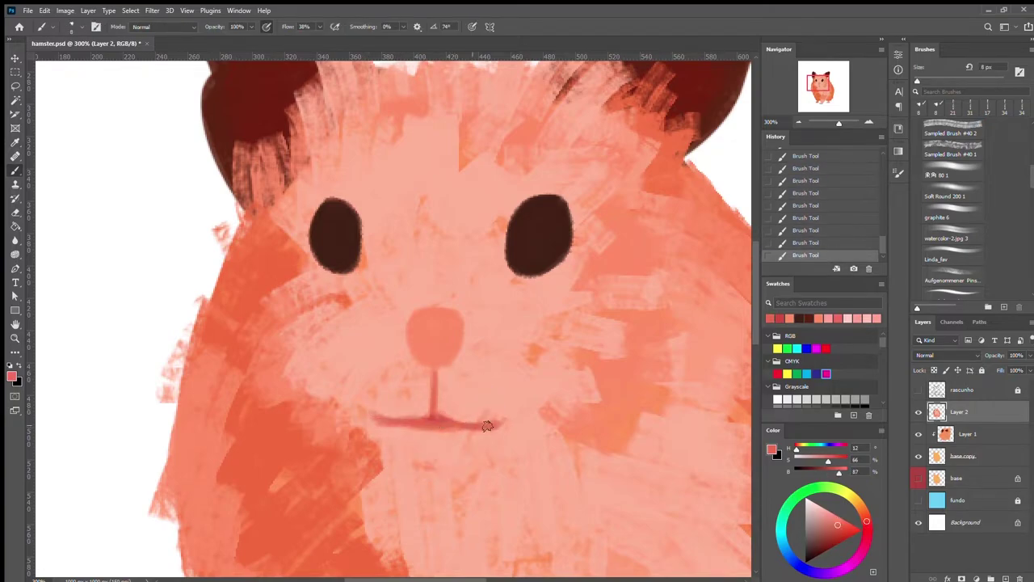
Shade the nose with darker red, lighter red and pale pink sampled nearby.
alt+click(445, 339)
alt+click(421, 358)
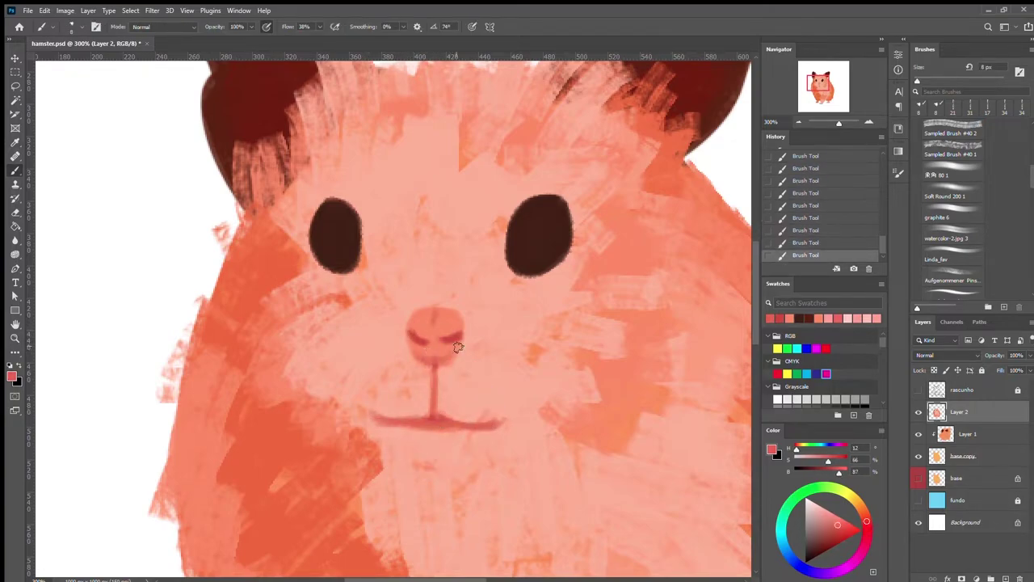
alt+click(457, 368)
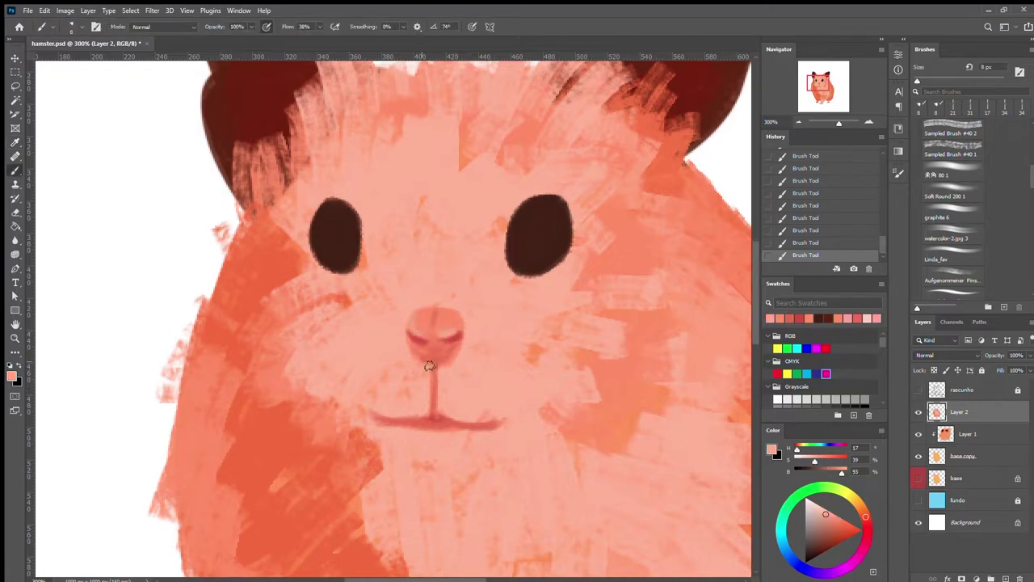
key(ctrl+0)
key(ctrl+plus)
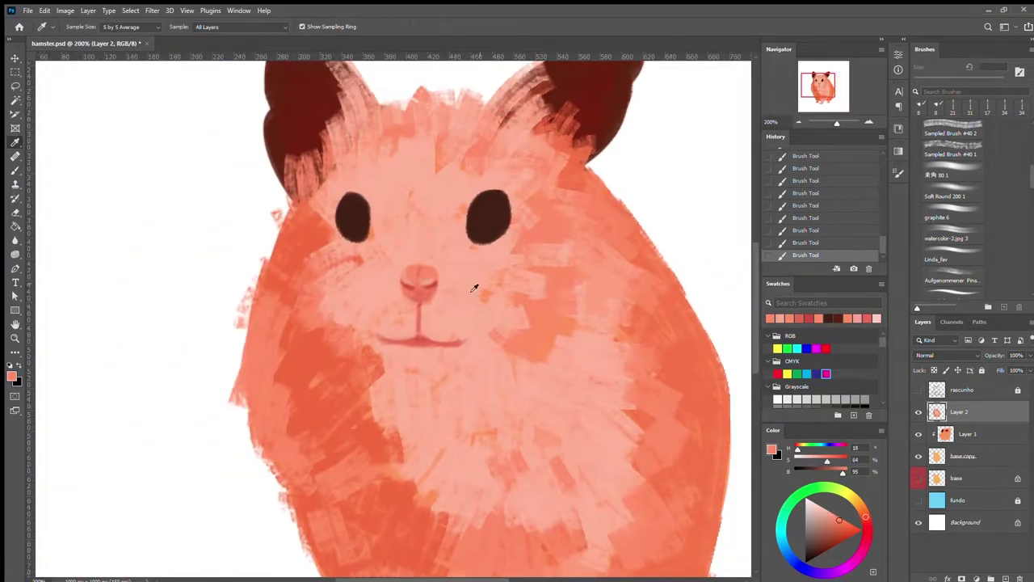
alt+click(474, 286)
Undo several strokes near the mouth, then redo them.
key(ctrl+z)
key(period)
key(ctrl+z)
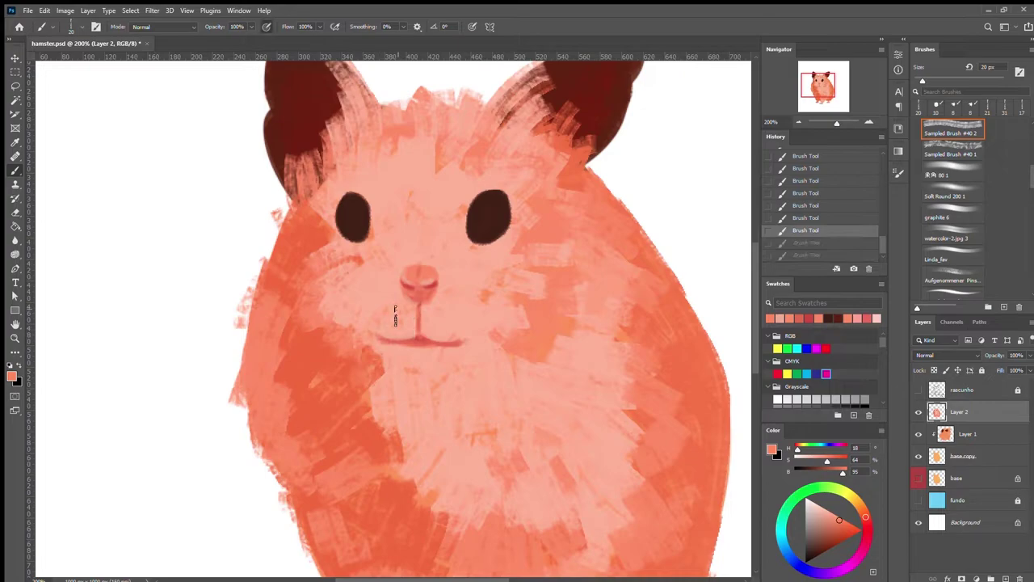
key(ctrl+z)
key(ctrl+z)
key(bracketleft)
key(ctrl+shift+z)
key(ctrl+shift+z)
key(ctrl+shift+z)
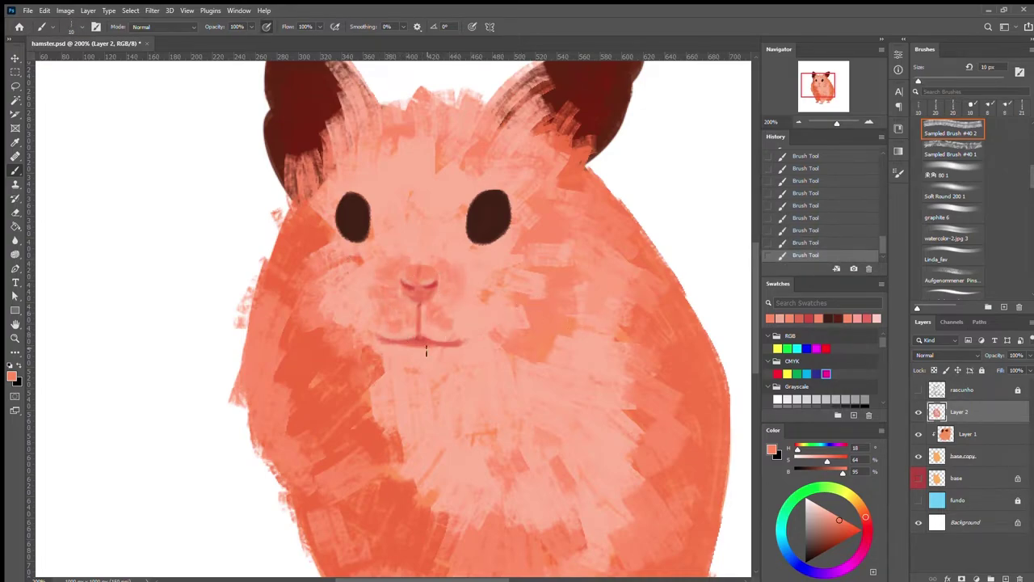
Sample a paler pink from the canvas for the mouth area.
key(h)
drag(426, 350, 408, 309)
alt+click(378, 314)
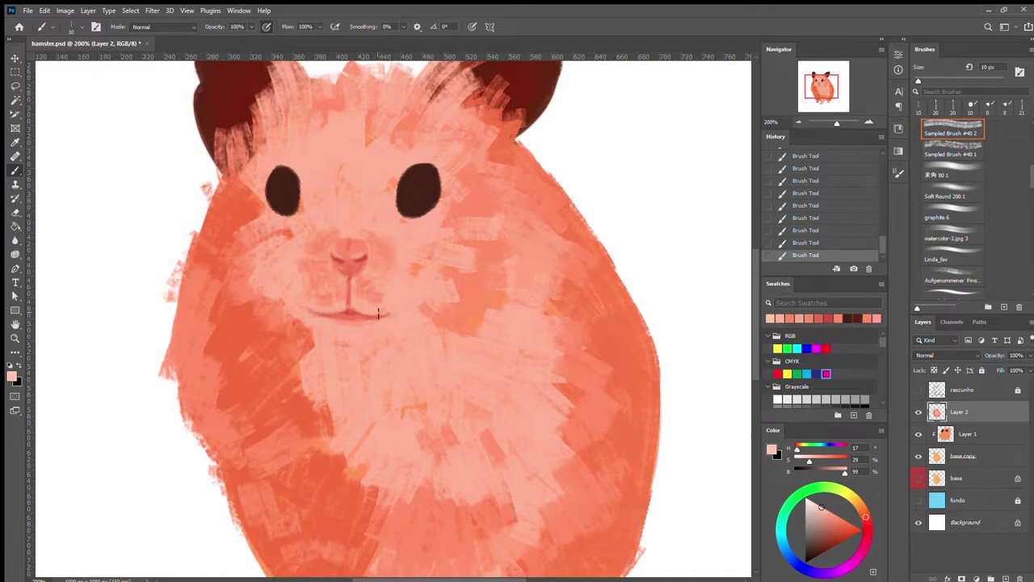
key(h)
drag(329, 341, 429, 234)
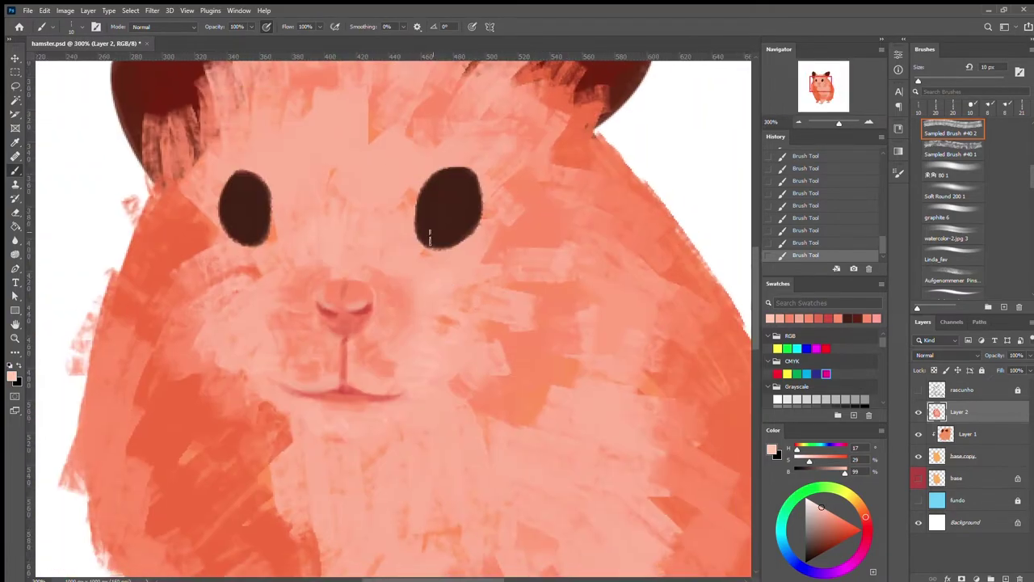
With a 10 px brush, add a light eye highlight and touch up the left eye.
key(shift+comma)
click(456, 198)
alt+click(452, 222)
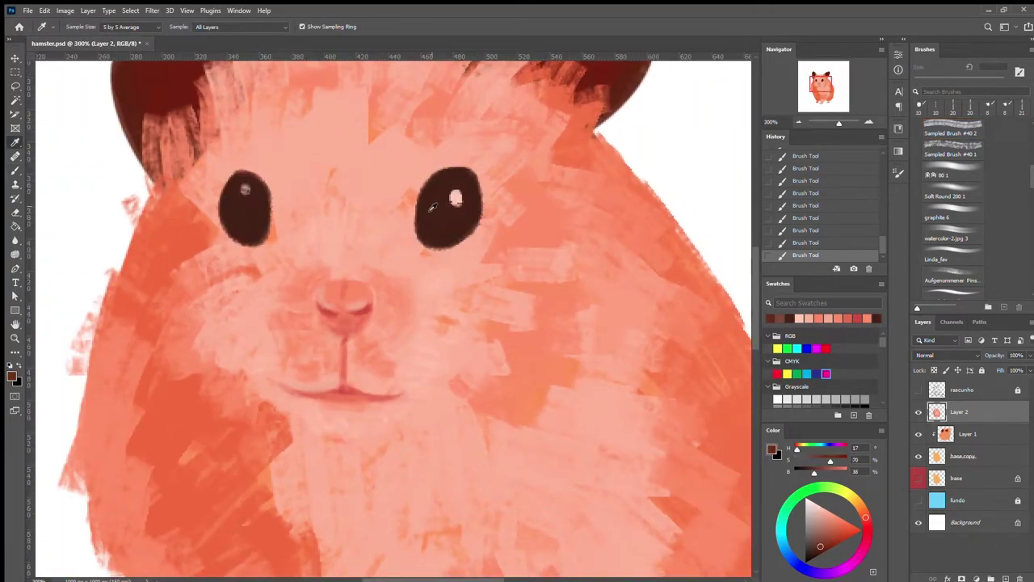
click(243, 207)
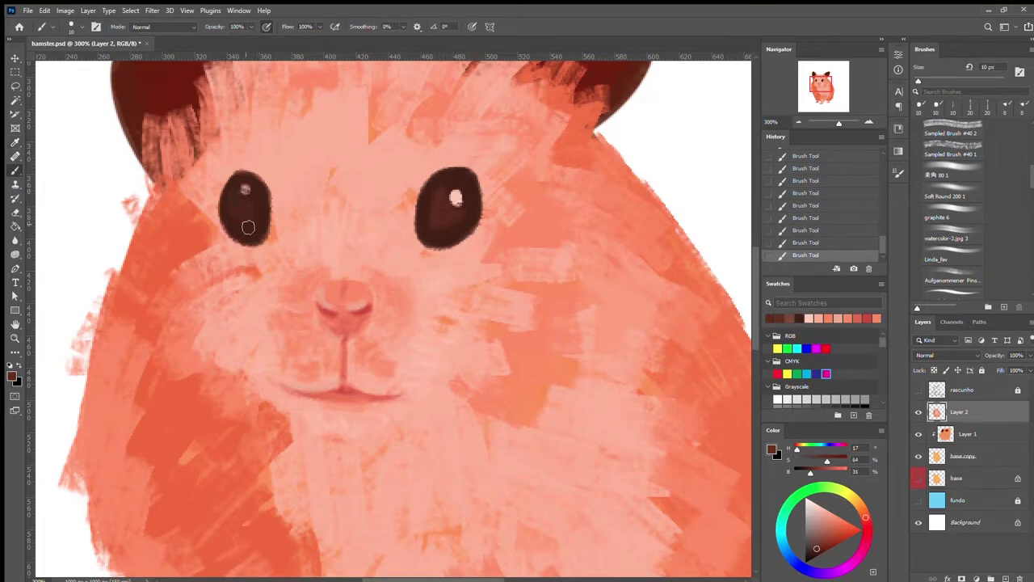
key(ctrl+minus)
key(ctrl+minus)
key(ctrl+minus)
Sample a light body pink, then toggle undo and redo to compare the latest strokes.
key(ctrl+plus)
key(ctrl+plus)
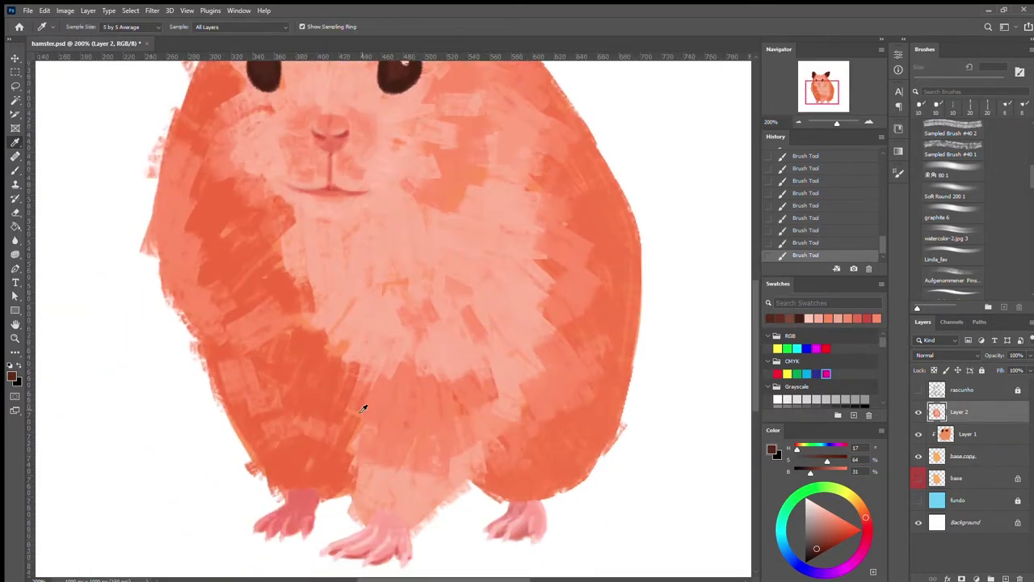
alt+click(362, 406)
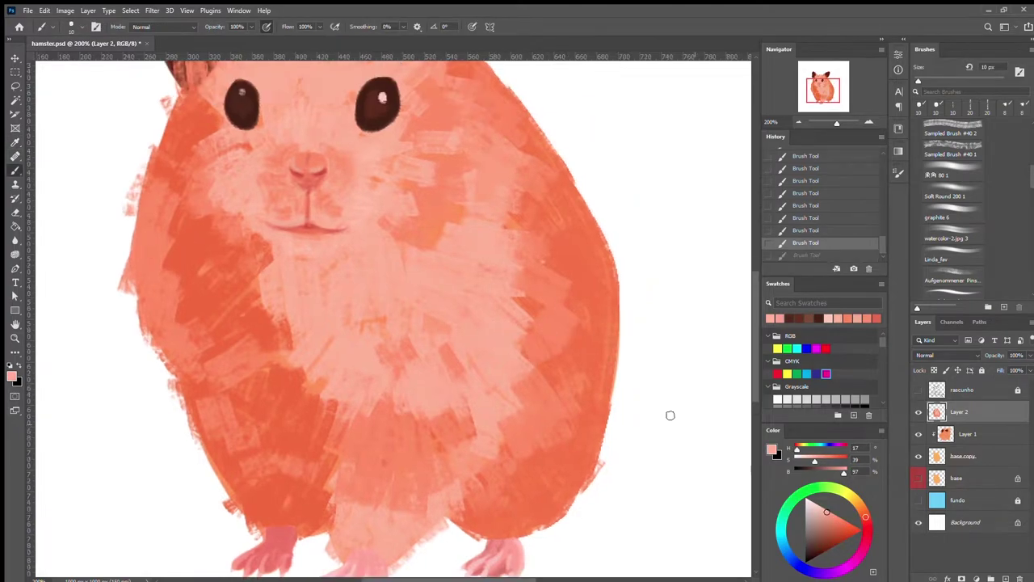
key(ctrl+minus)
key(ctrl+z)
key(ctrl+z)
key(ctrl+z)
key(ctrl+shift+z)
key(ctrl+shift+z)
key(ctrl+shift+z)
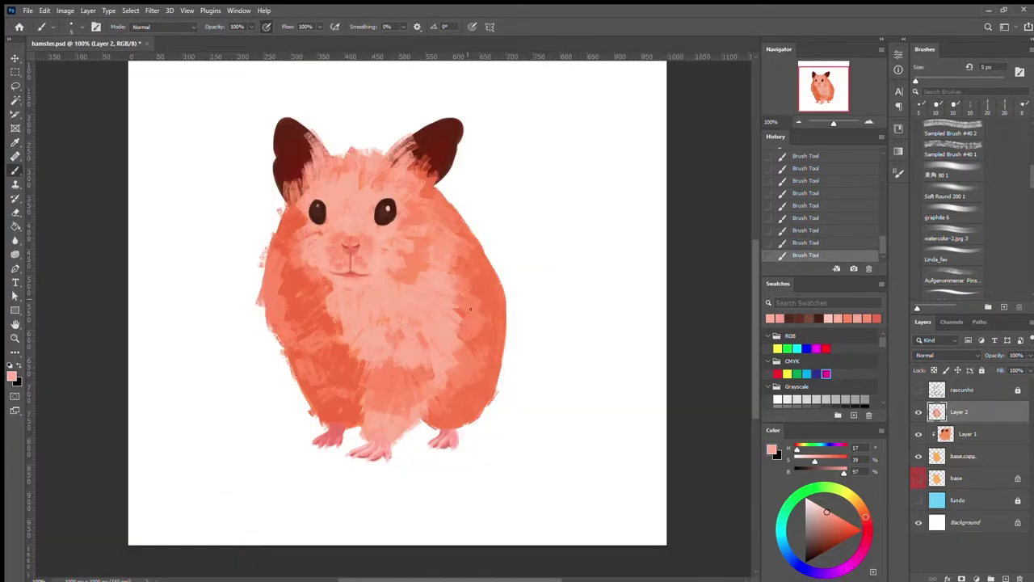
key(ctrl+z)
key(ctrl+z)
key(ctrl+z)
key(ctrl+shift+z)
key(ctrl+shift+z)
key(ctrl+shift+z)
key(ctrl+z)
key(ctrl+shift+z)
Step back through recent strokes and restore them to compare the result.
key(ctrl+z)
key(ctrl+z)
key(ctrl+z)
key(ctrl+shift+z)
key(ctrl+shift+z)
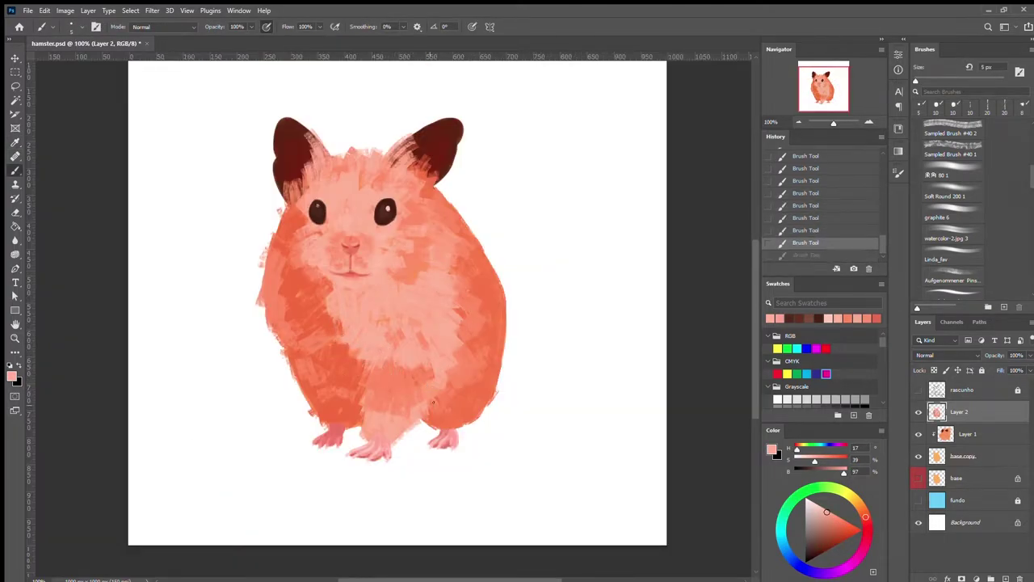
key(ctrl+shift+z)
key(ctrl+z)
key(ctrl+z)
key(ctrl+z)
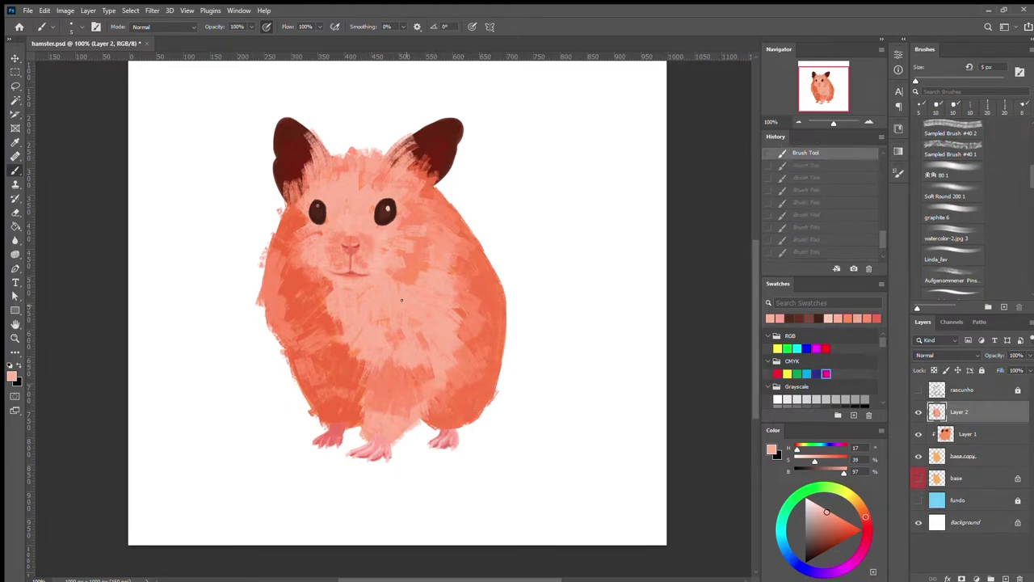
key(ctrl+shift+z)
key(ctrl+shift+z)
key(ctrl+shift+z)
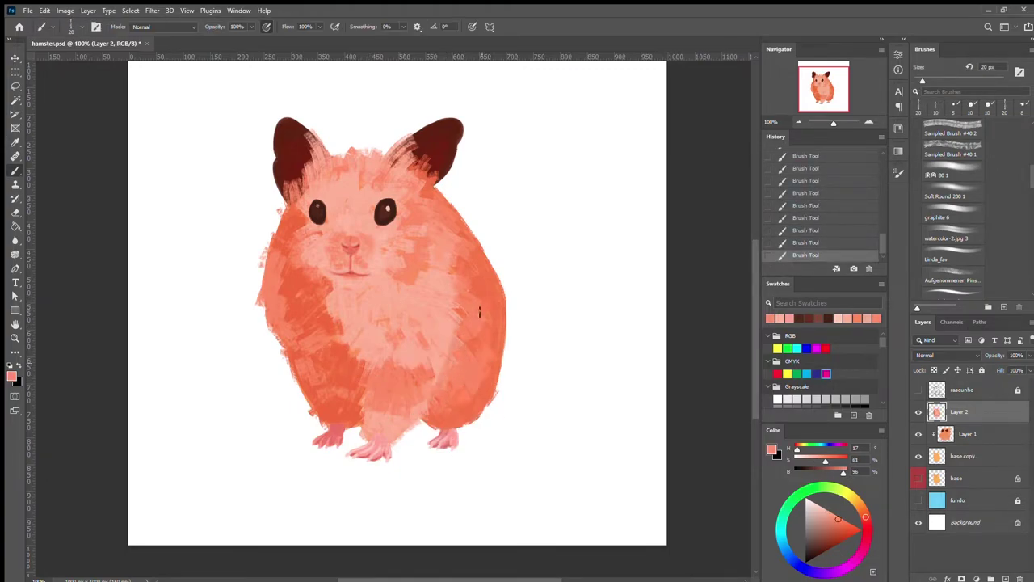
Blend the chest and belly fur, alternating sampled light pink and deeper orange.
alt+click(445, 311)
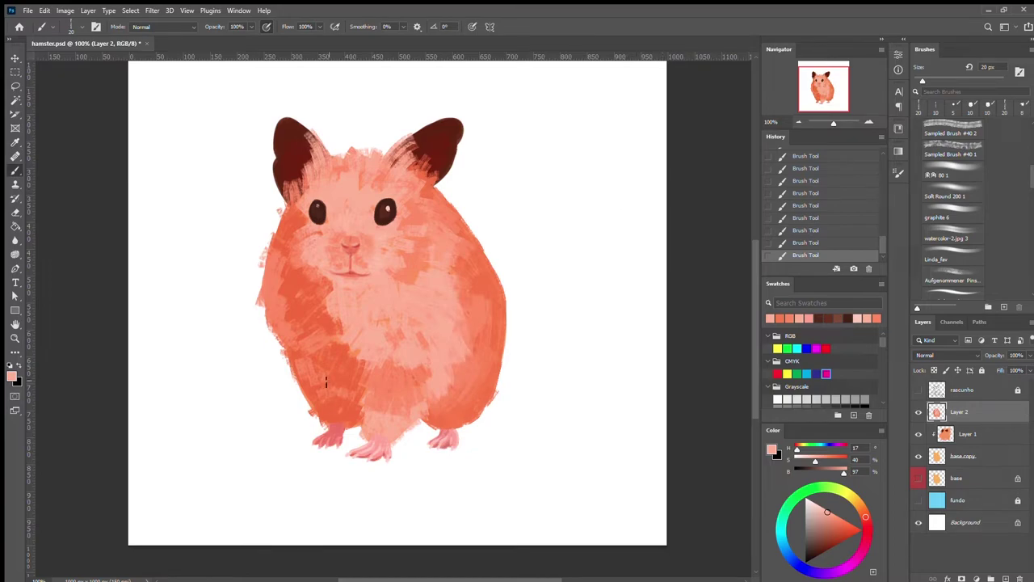
alt+click(354, 362)
alt+click(331, 327)
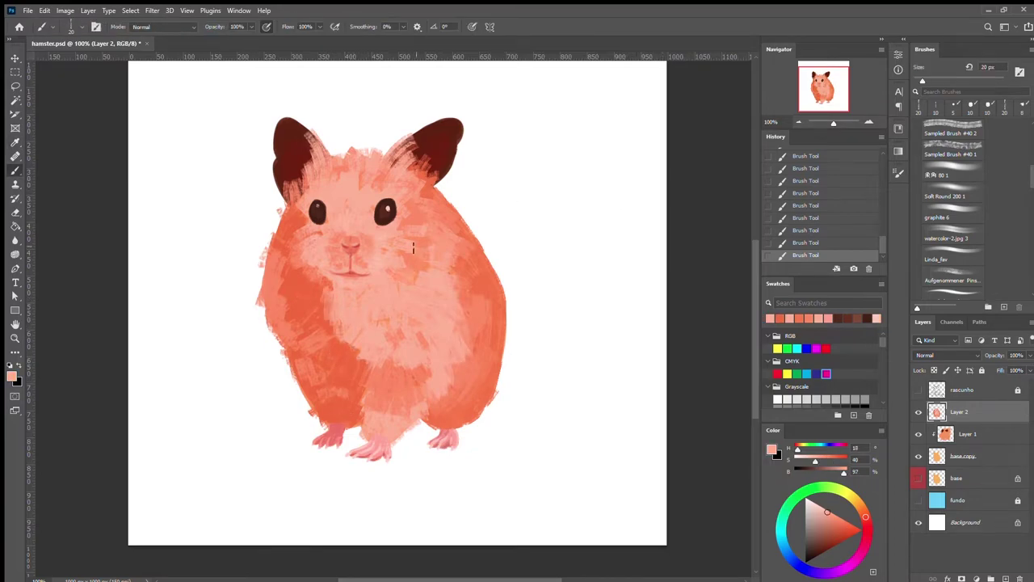
alt+click(286, 259)
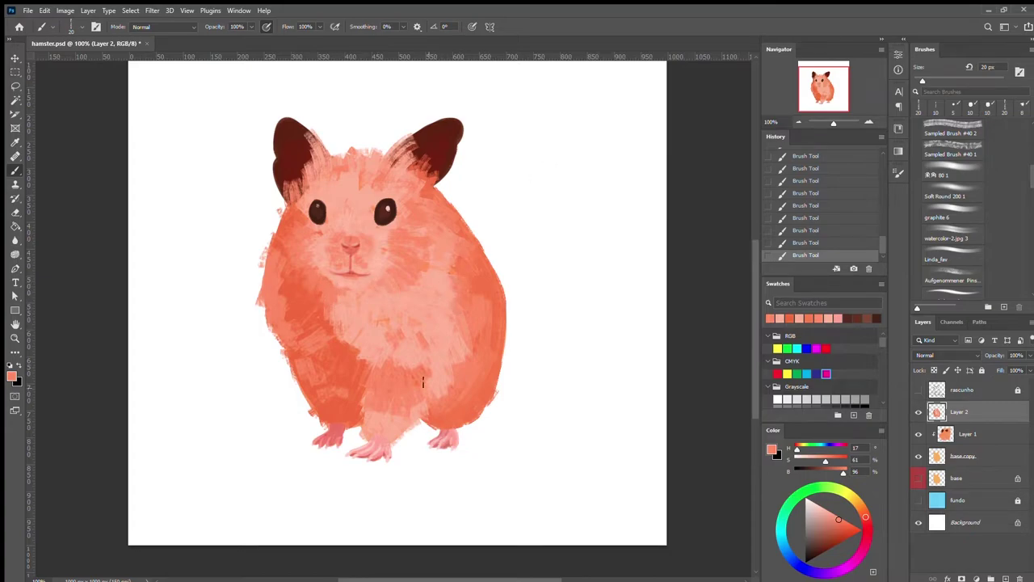
alt+click(404, 335)
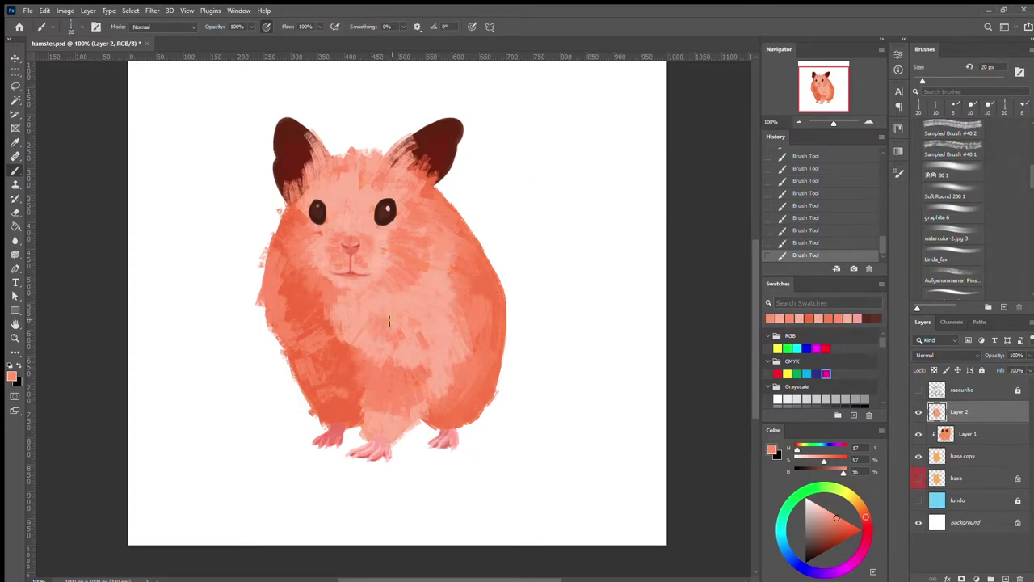
alt+click(415, 344)
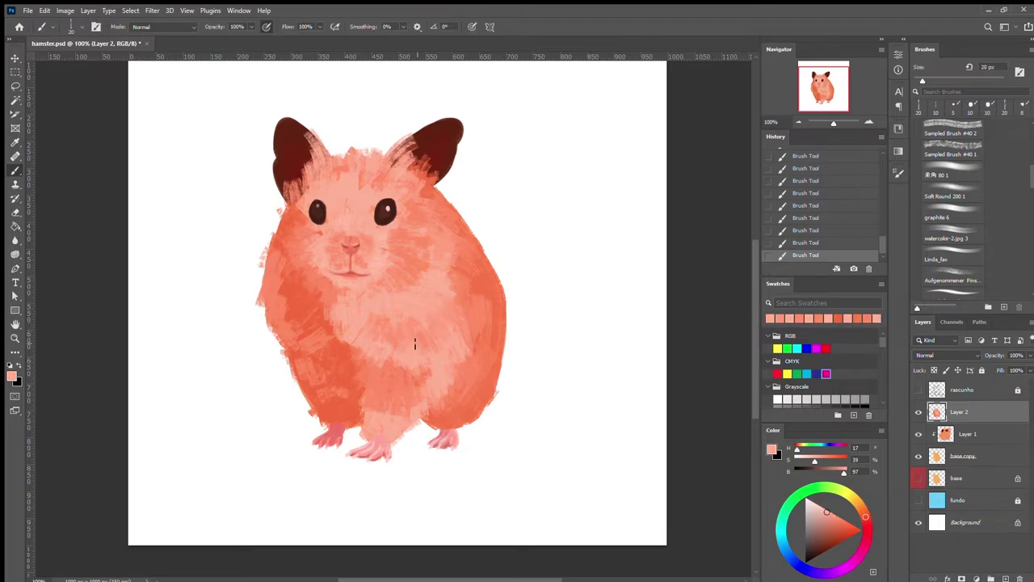
alt+click(379, 412)
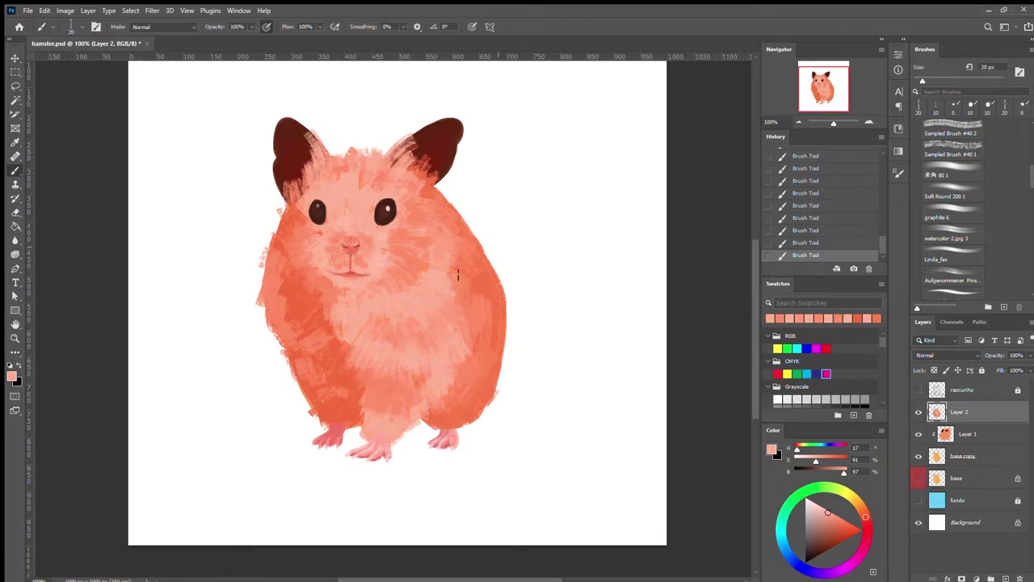
alt+click(340, 403)
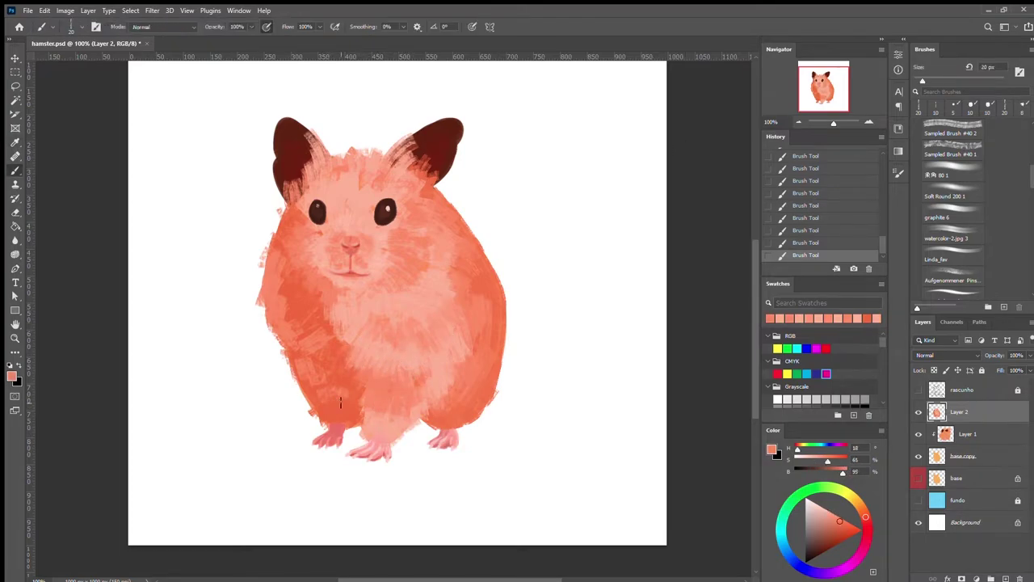
alt+click(323, 366)
Show the sketch and paint a pink front paw resting on the belly.
key(ctrl+plus)
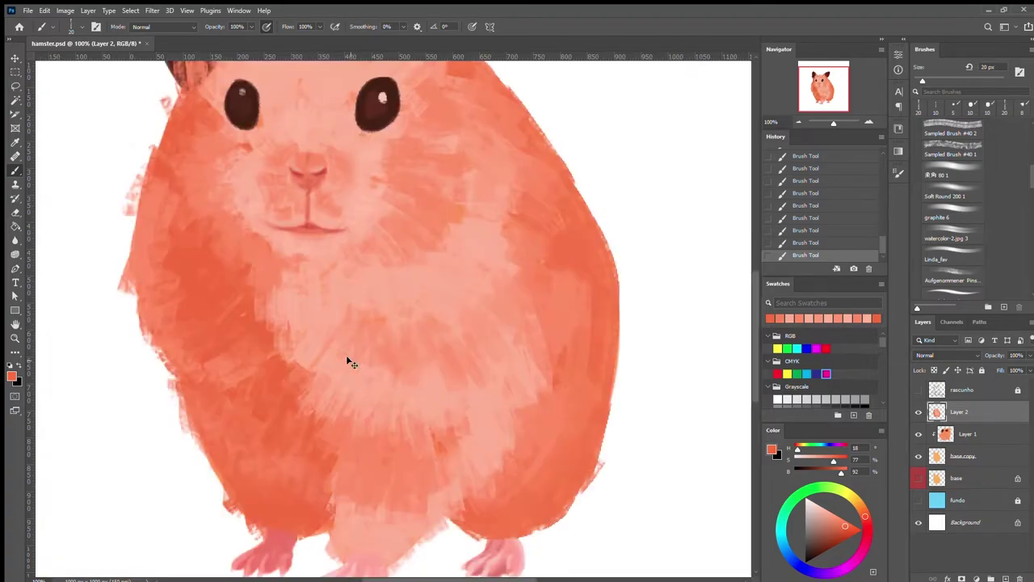
scroll(346, 355, down, 2)
alt+click(380, 339)
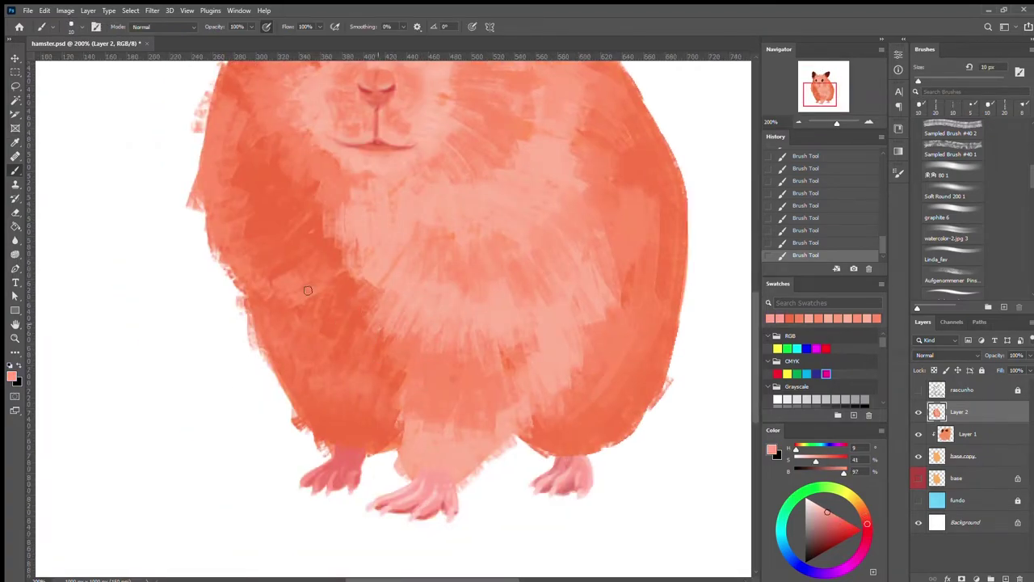
click(918, 389)
key(ctrl+plus)
drag(267, 279, 263, 323)
drag(291, 263, 287, 331)
drag(311, 267, 307, 319)
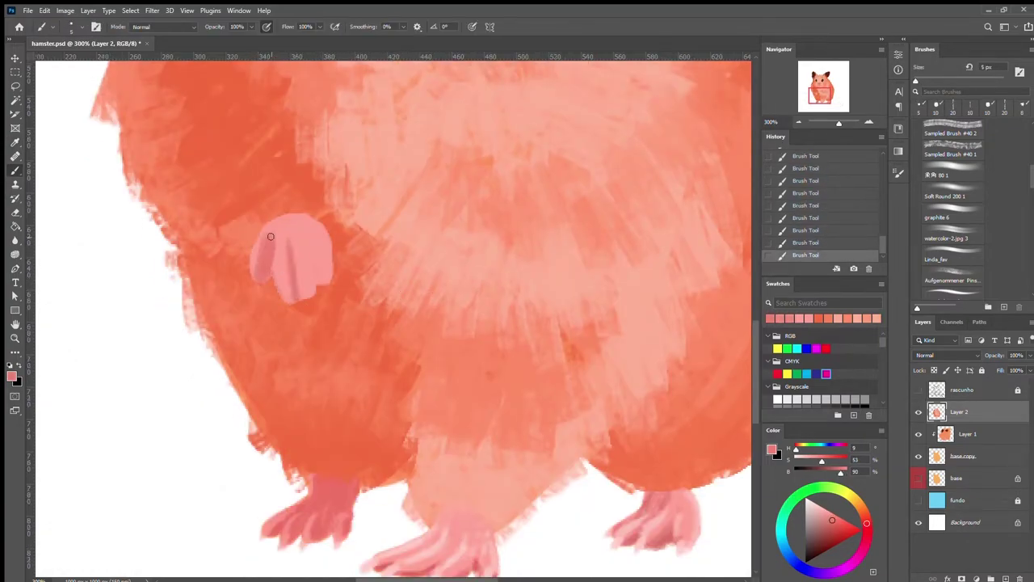
Add lighter pink finger stripes down the paw using pinks sampled from it.
alt+click(276, 250)
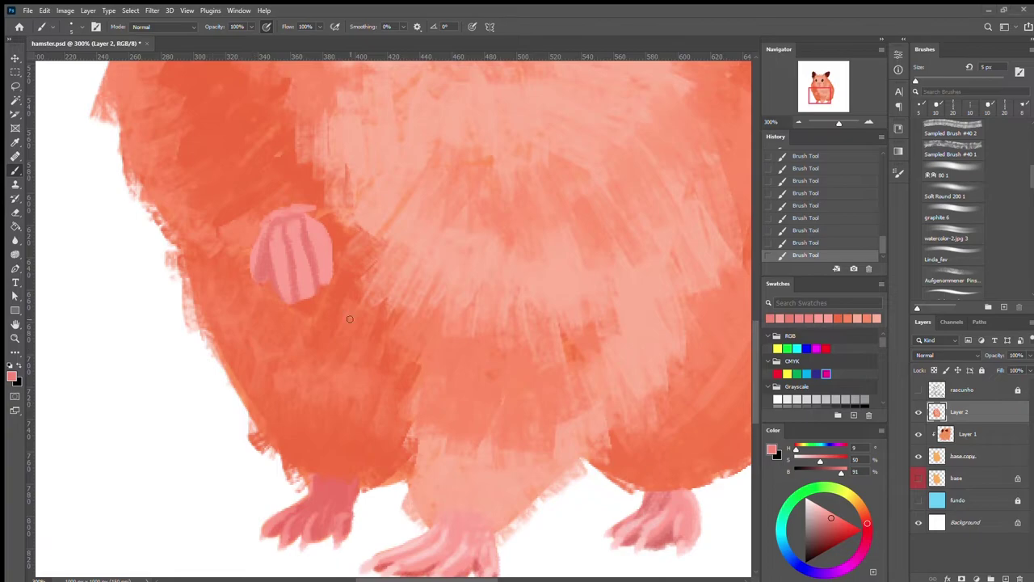
key(ctrl+z)
key(ctrl+z)
key(ctrl+z)
key(ctrl+z)
key(ctrl+z)
key(ctrl+z)
key(ctrl+z)
key(ctrl+z)
key(ctrl+z)
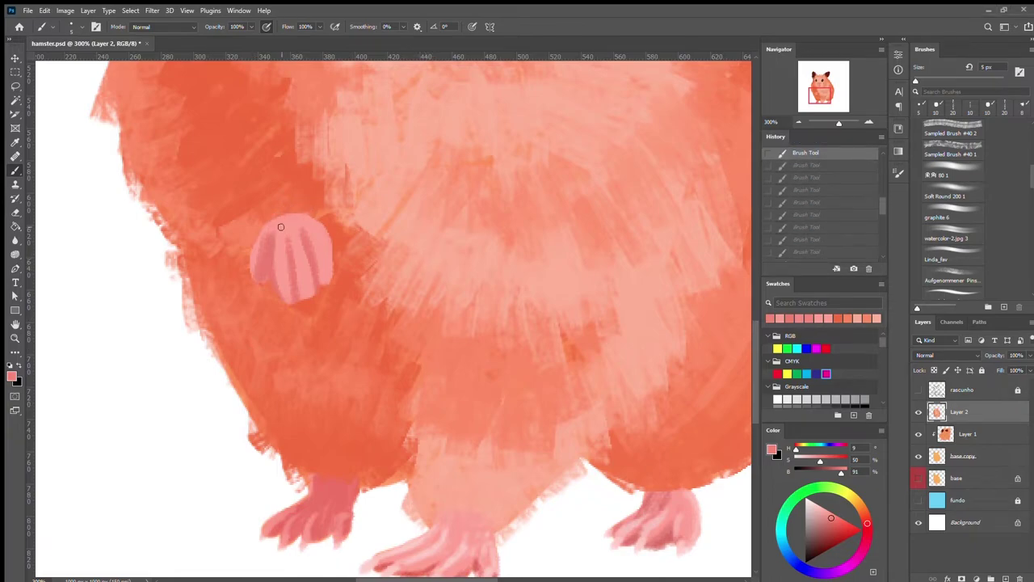
key(ctrl+shift+z)
key(ctrl+shift+z)
key(ctrl+shift+z)
alt+click(323, 256)
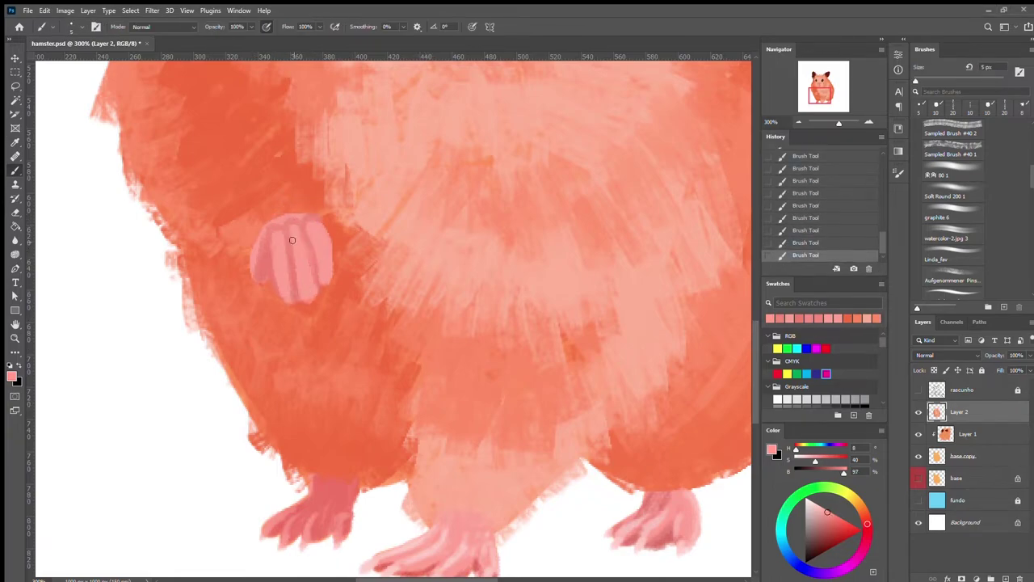
drag(293, 240, 303, 299)
alt+click(302, 275)
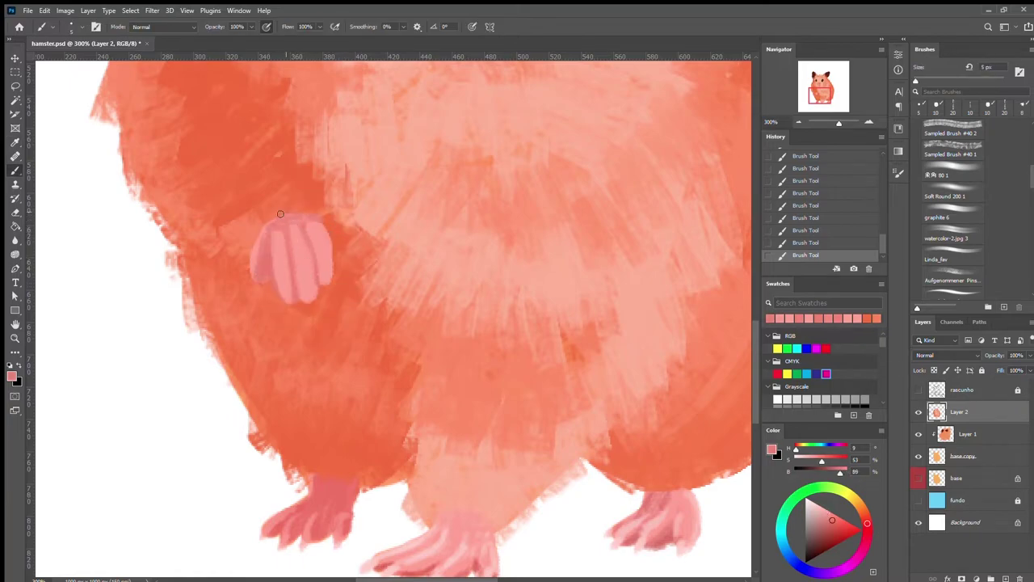
alt+click(275, 243)
drag(260, 230, 261, 293)
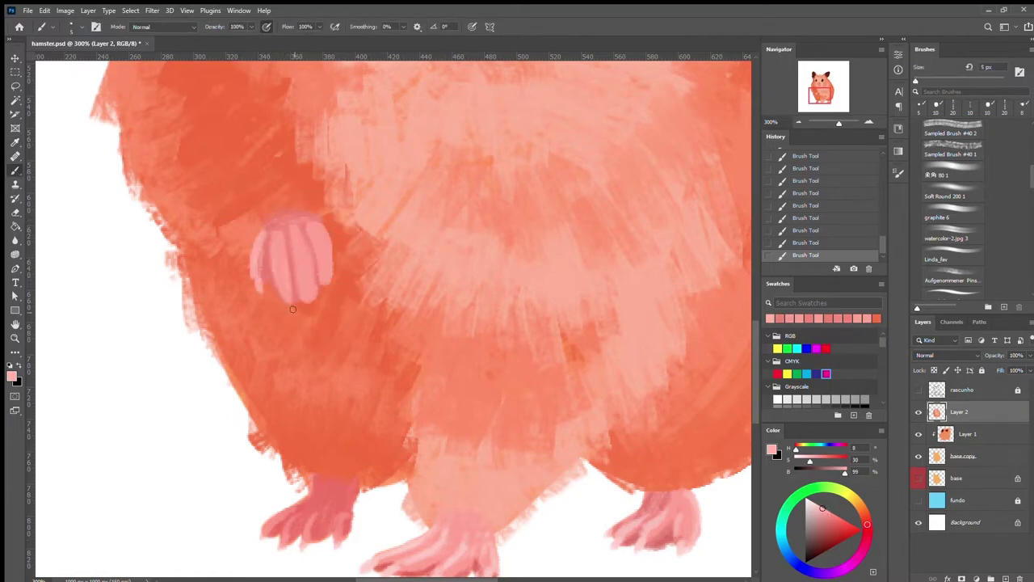
Save, then paint light feathered strokes on the left ear with a smaller brush.
alt+click(312, 189)
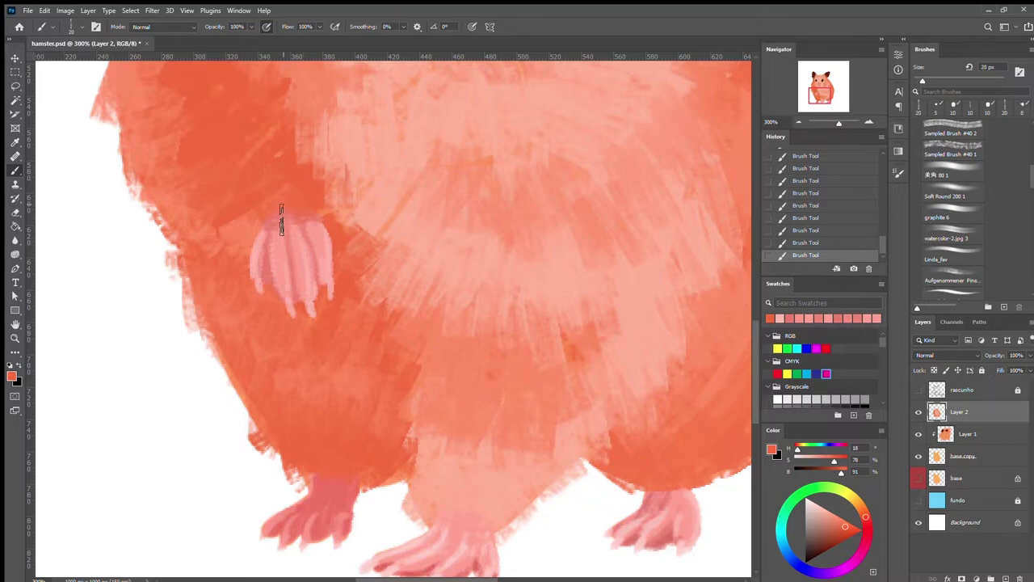
key(ctrl+s)
alt+scroll(275, 214, down, 5)
alt+scroll(262, 197, up, 5)
alt+click(263, 197)
key(bracketleft)
mouse_move(263, 196)
mouse_down()
mouse_move(275, 161)
mouse_move(249, 192)
mouse_up()
alt+scroll(488, 178, down, 5)
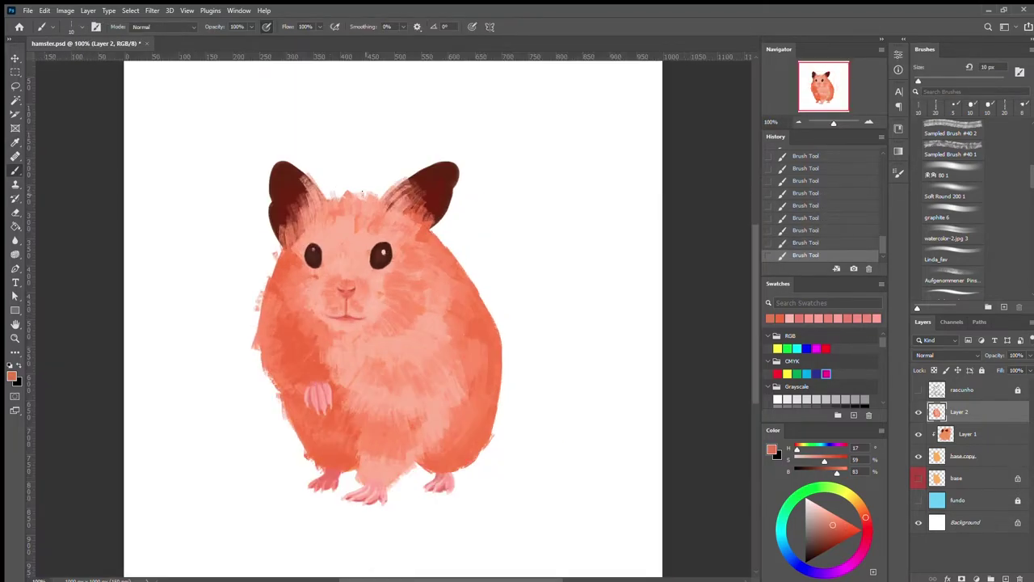
alt+scroll(571, 339, up, 5)
alt+scroll(591, 343, down, 5)
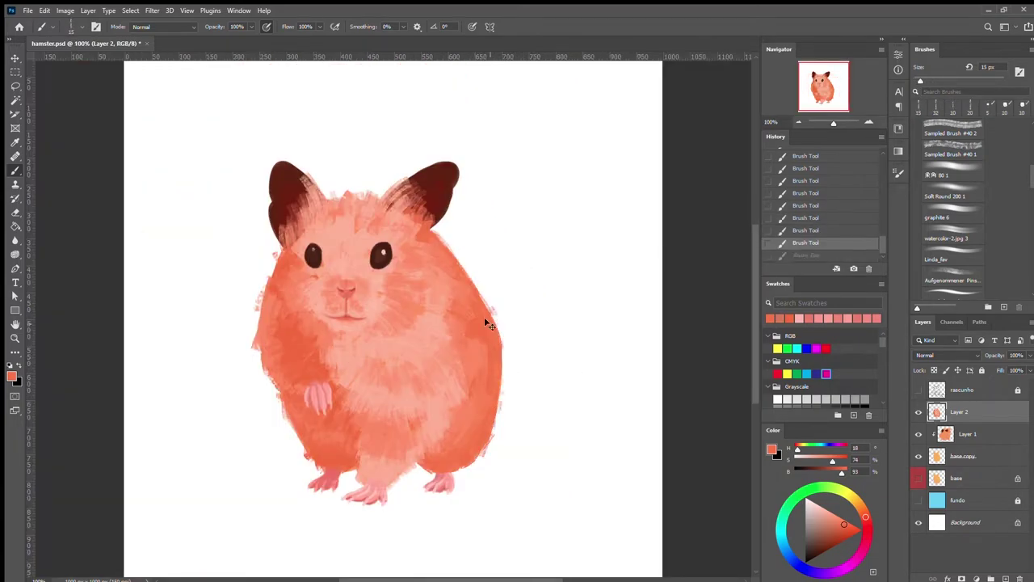
alt+scroll(336, 194, up, 5)
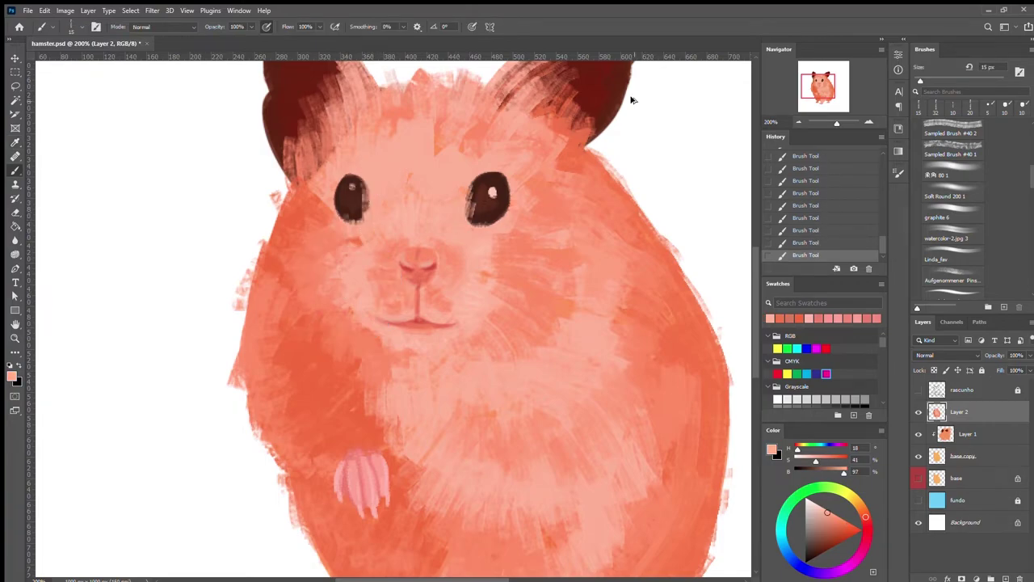
alt+scroll(633, 100, down, 3)
alt+scroll(405, 323, down, 2)
alt+scroll(234, 422, up, 5)
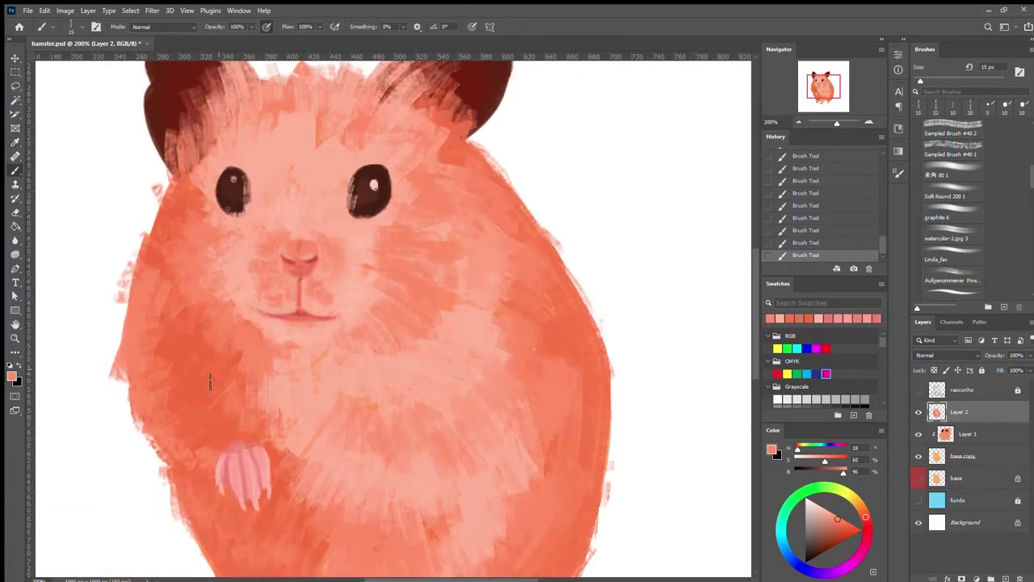
alt+scroll(328, 376, down, 3)
alt+scroll(347, 377, down, 1)
alt+scroll(348, 377, up, 1)
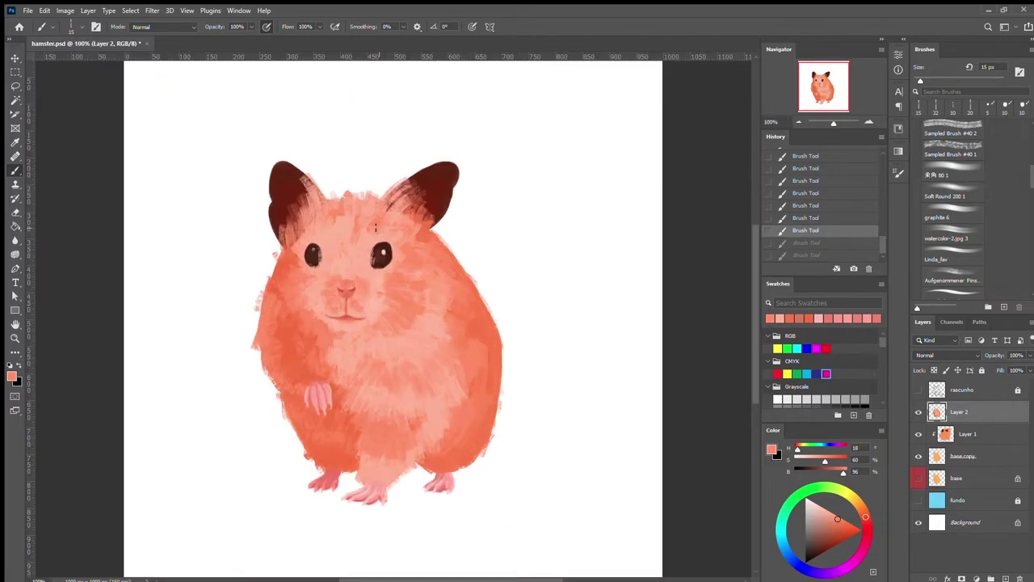
alt+click(329, 224)
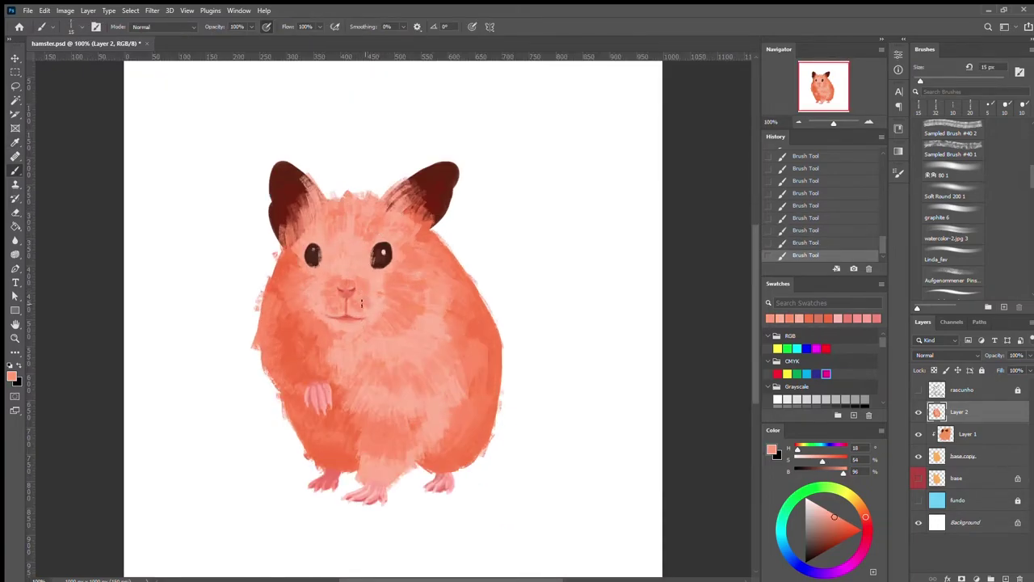
Rename the paint layers pintura1 and pintura 2, and add a new layer named bigodes.
double_click(970, 434)
double_click(962, 412)
click(1007, 577)
double_click(994, 417)
Draw six thin whiskers from both cheeks and fade the bigodes layer to 60% opacity.
key(bracketleft)
drag(497, 232, 399, 265)
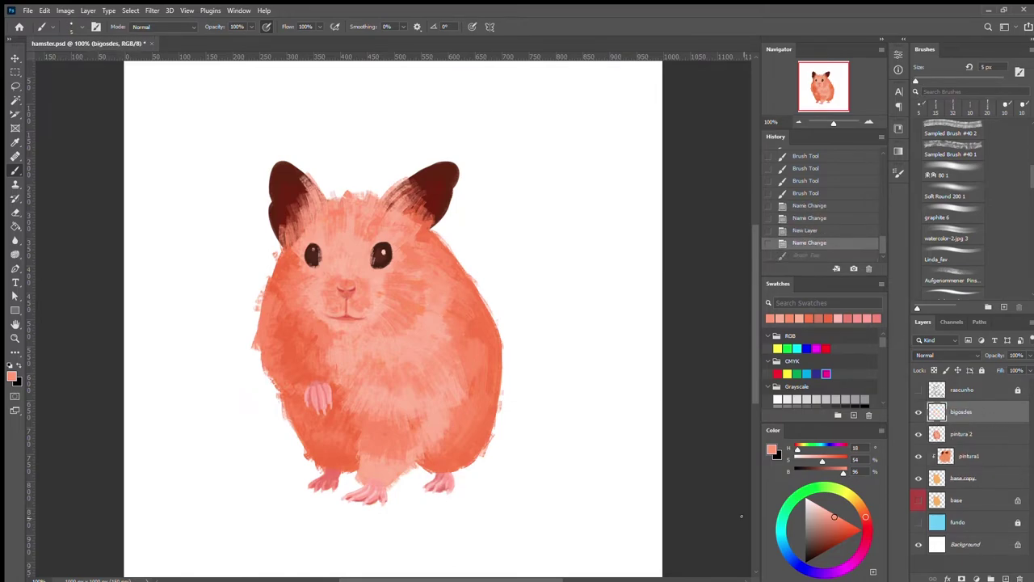
drag(509, 220, 436, 240)
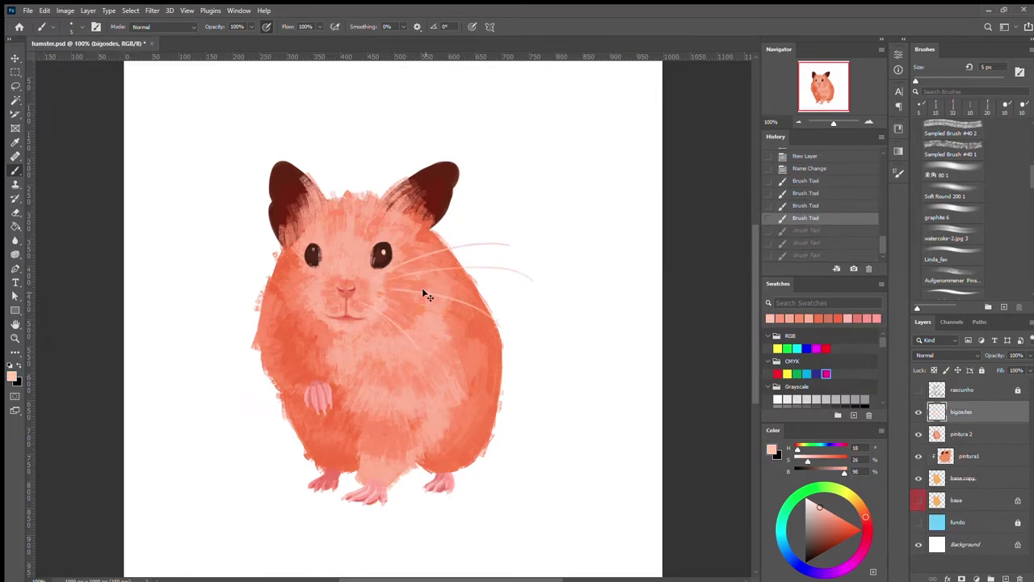
drag(512, 264, 380, 268)
drag(184, 266, 307, 277)
drag(228, 253, 274, 257)
drag(204, 329, 267, 303)
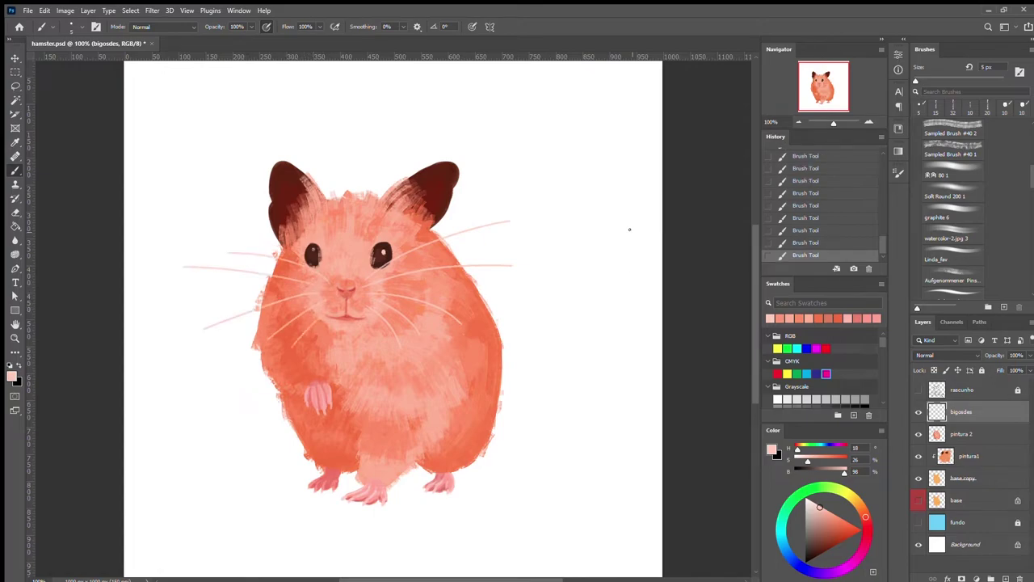
drag(1030, 356, 1005, 371)
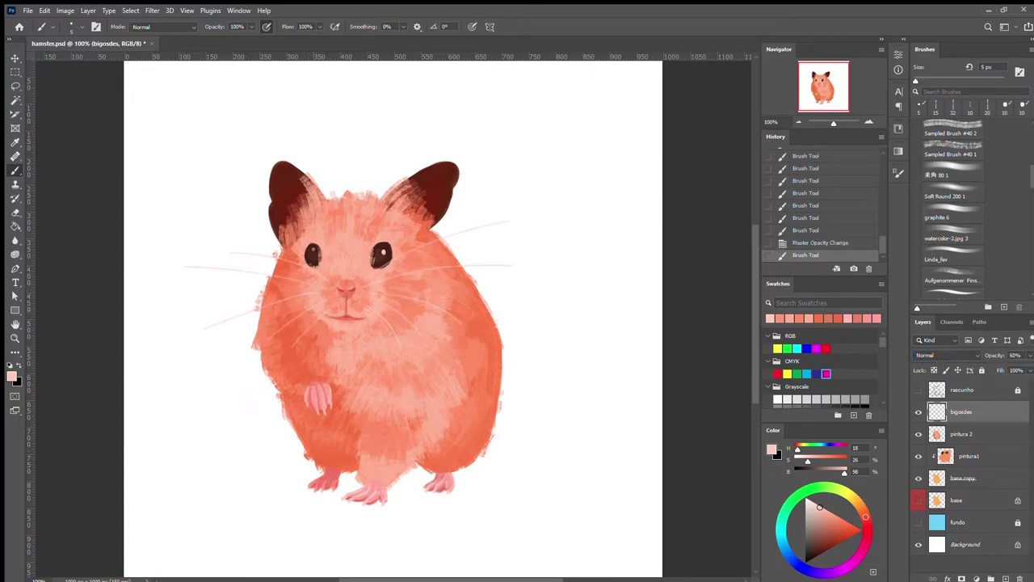
On pintura1, touch up the right ear with sampled dark red strokes.
key(v)
click(969, 434)
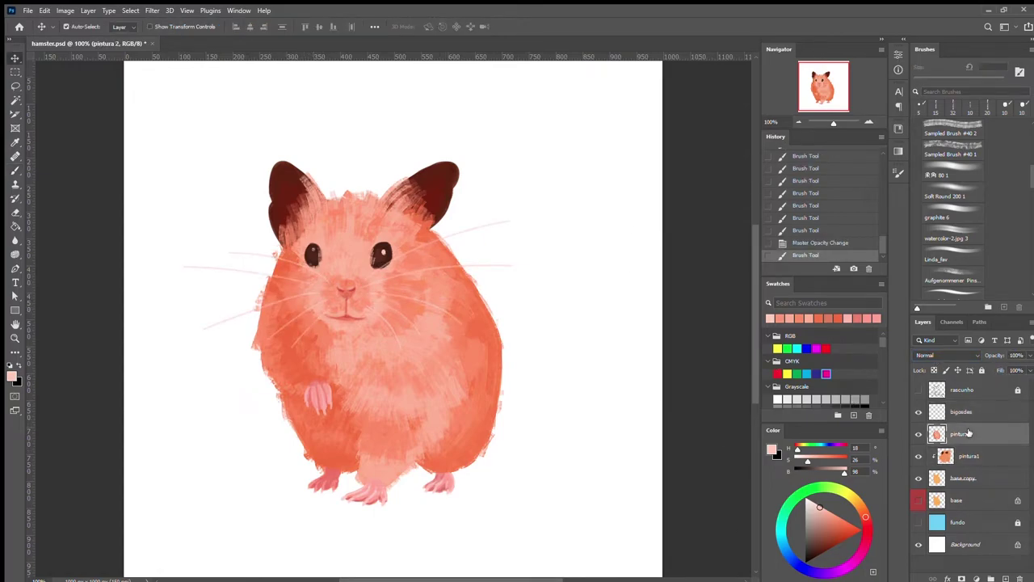
ctrl+click(437, 195)
key(b)
alt+click(428, 186)
mouse_move(436, 178)
mouse_down()
mouse_move(428, 193)
mouse_move(427, 180)
mouse_up()
alt+click(278, 190)
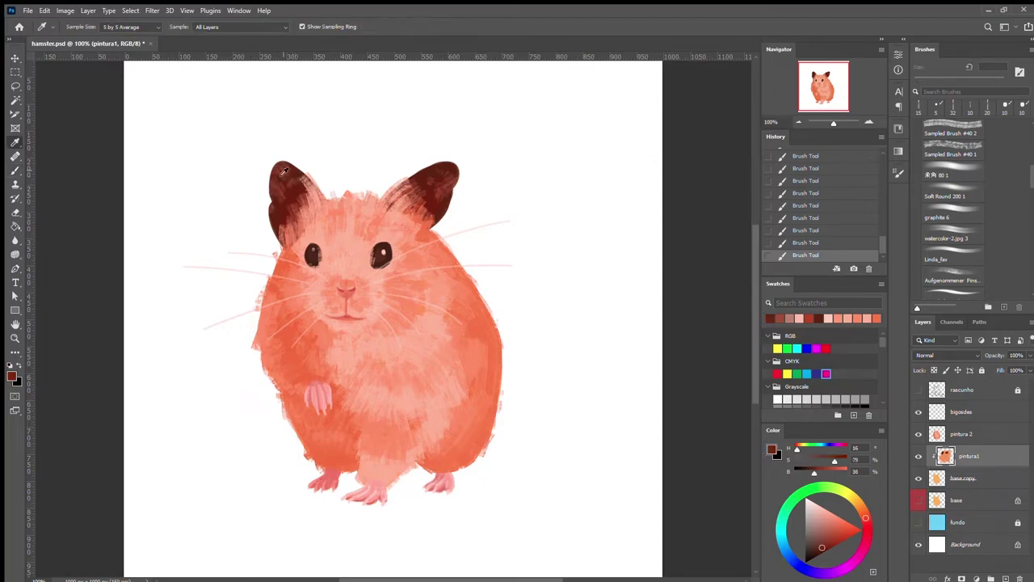
alt+click(441, 200)
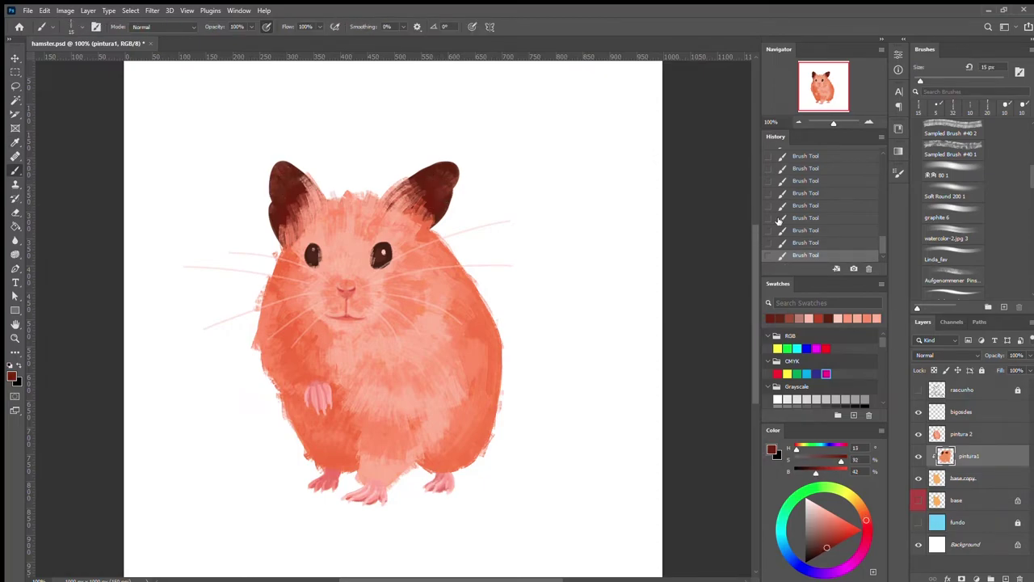
Show the vegetable sketch, group the hamster layers as hamster, and add a new layer.
click(918, 389)
key(ctrl+g)
text(hamster)
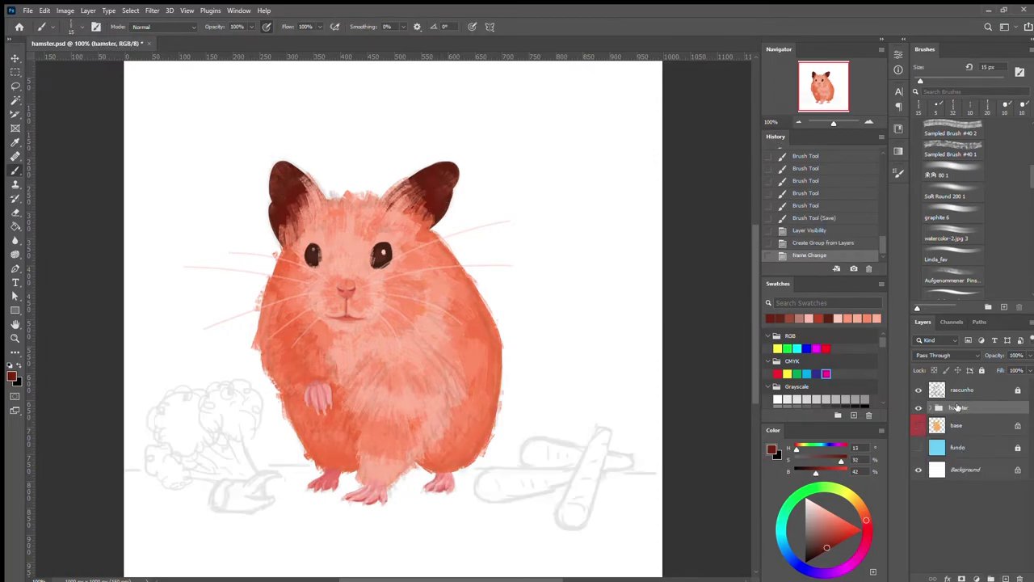
key(ctrl+shift+alt+n)
click(918, 389)
click(918, 390)
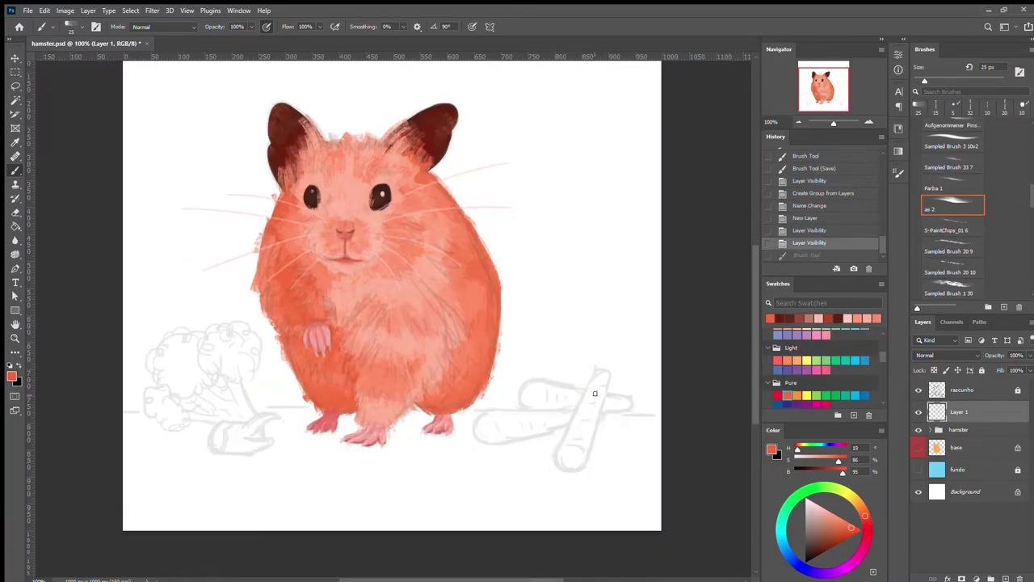
Zoom to 200% and paint three crossed carrots in bright orange beside the hamster's feet.
key(ctrl+plus)
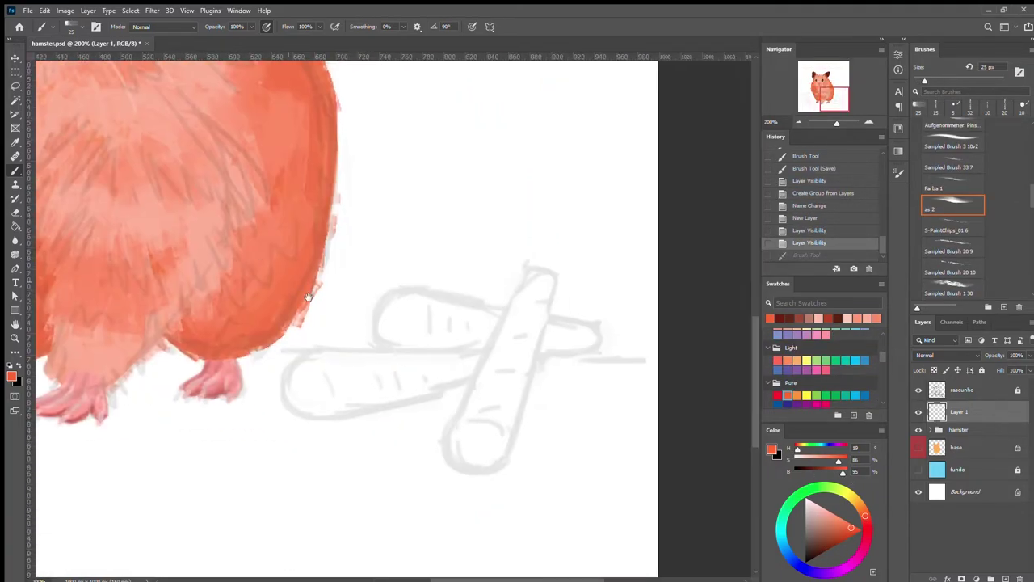
click(593, 325)
key(ctrl+z)
mouse_move(582, 320)
mouse_down()
mouse_move(594, 345)
mouse_move(404, 319)
mouse_up()
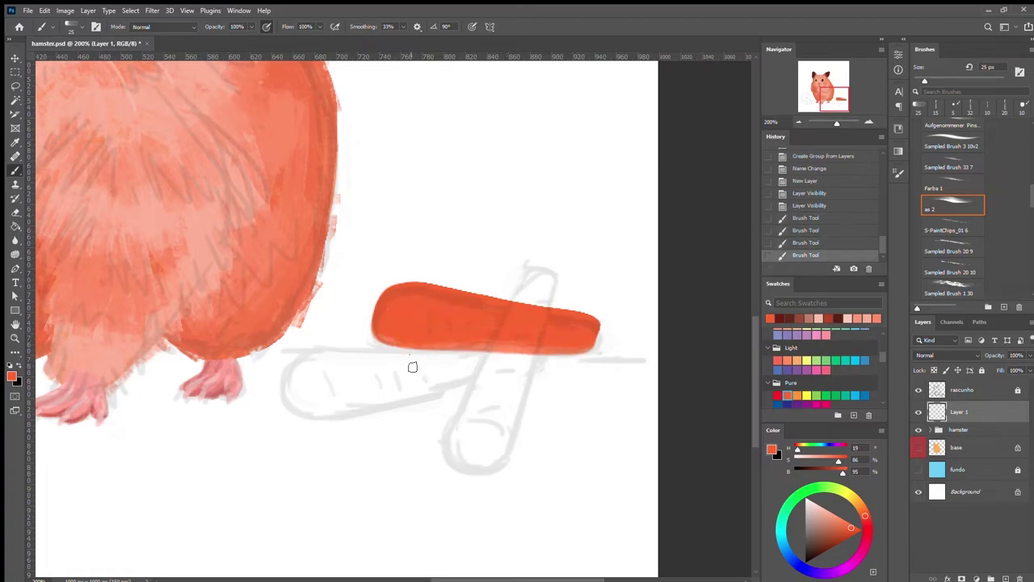
mouse_move(542, 355)
mouse_down()
mouse_move(307, 384)
mouse_move(517, 368)
mouse_up()
mouse_move(443, 439)
mouse_down()
mouse_move(522, 291)
mouse_move(453, 460)
mouse_up()
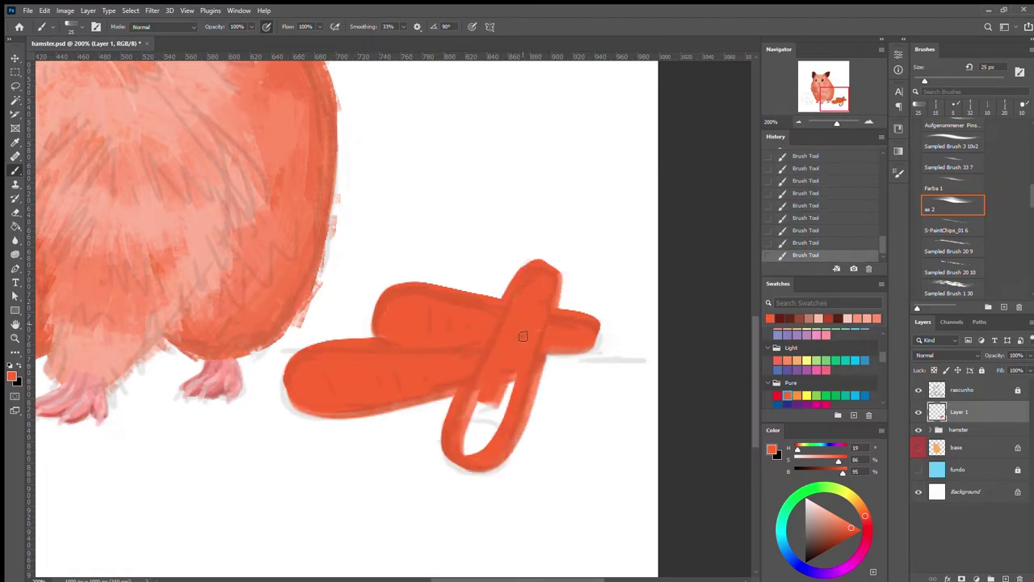
drag(530, 279, 489, 466)
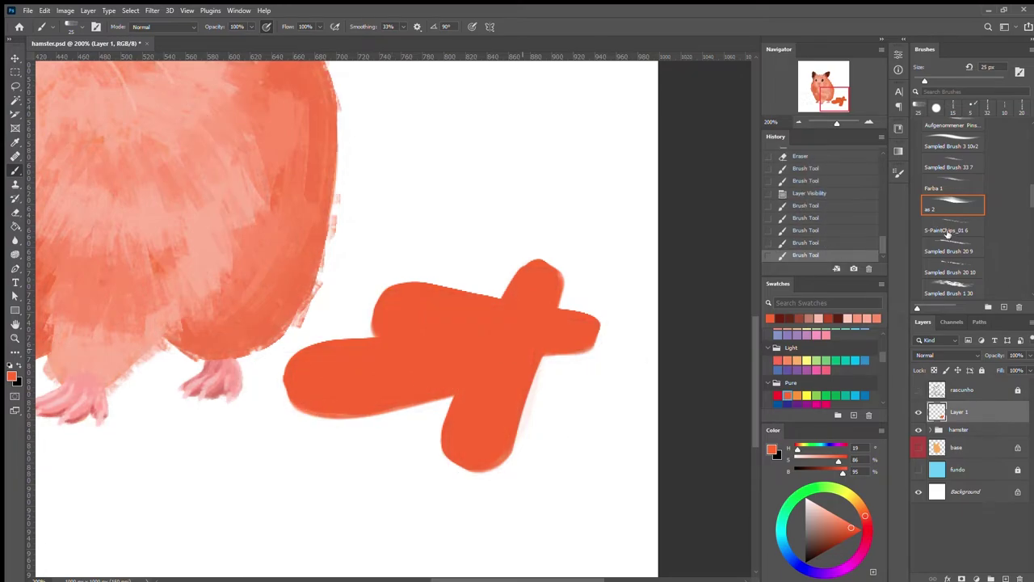
Try a chunky textured brush and a deeper orange-red on the carrots, undoing the strokes.
click(947, 232)
click(879, 243)
drag(388, 372, 557, 339)
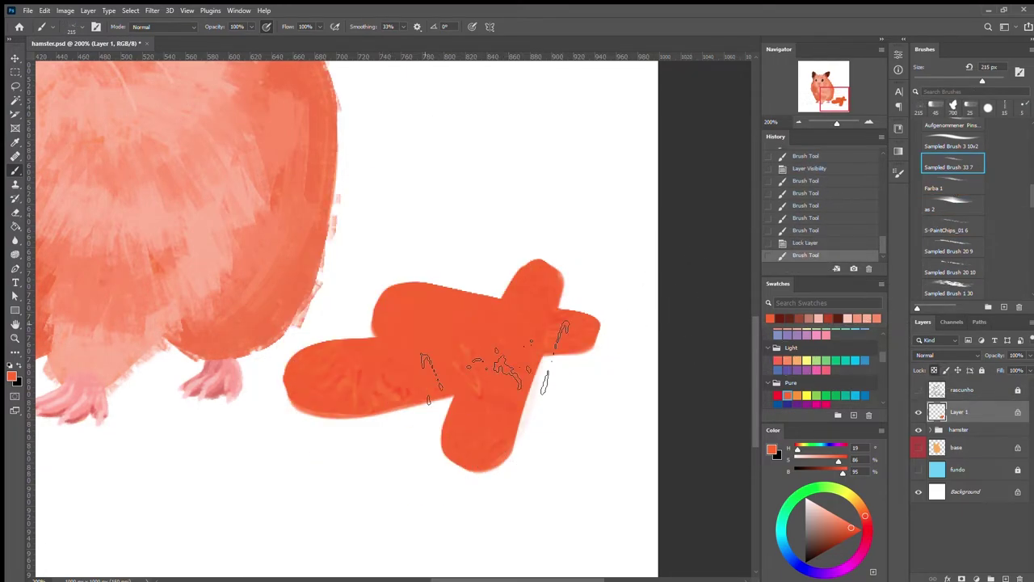
key(ctrl+z)
click(919, 107)
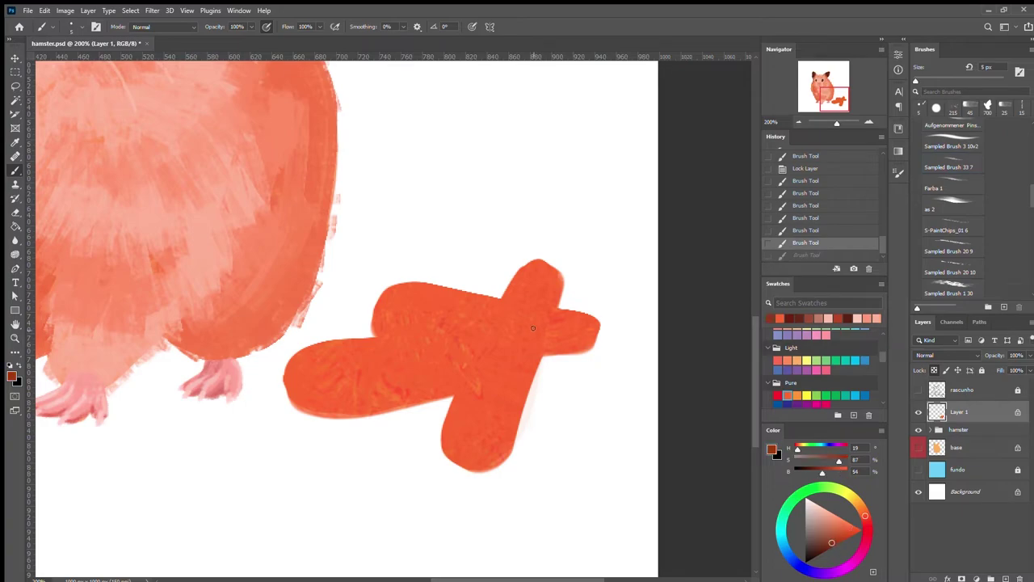
click(830, 542)
key(ctrl+z)
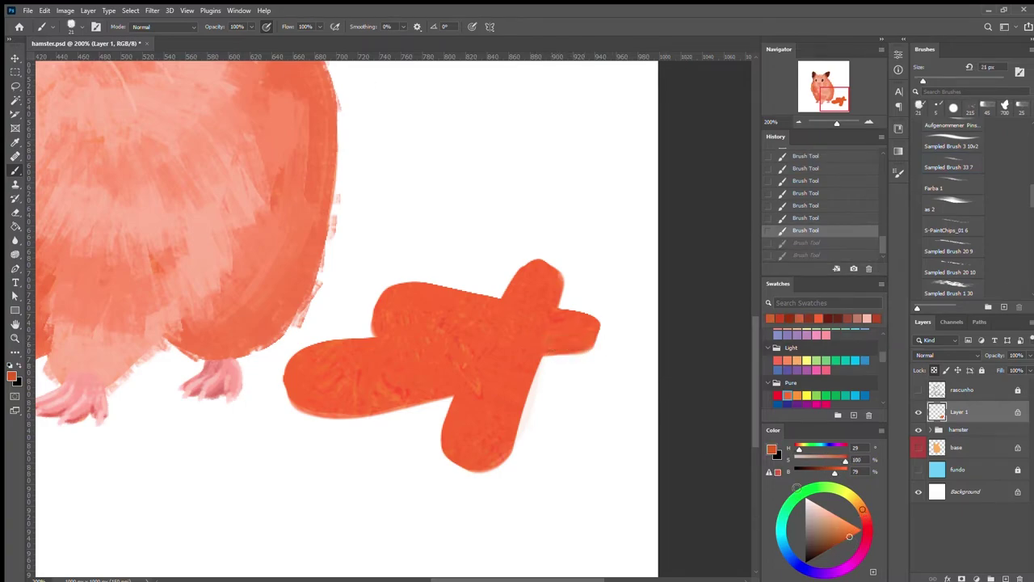
Test a lightening highlight layer on the top carrot's right end, then undo it.
alt+click(579, 345)
key(ctrl+shift+alt+n)
key(alt+shift+s)
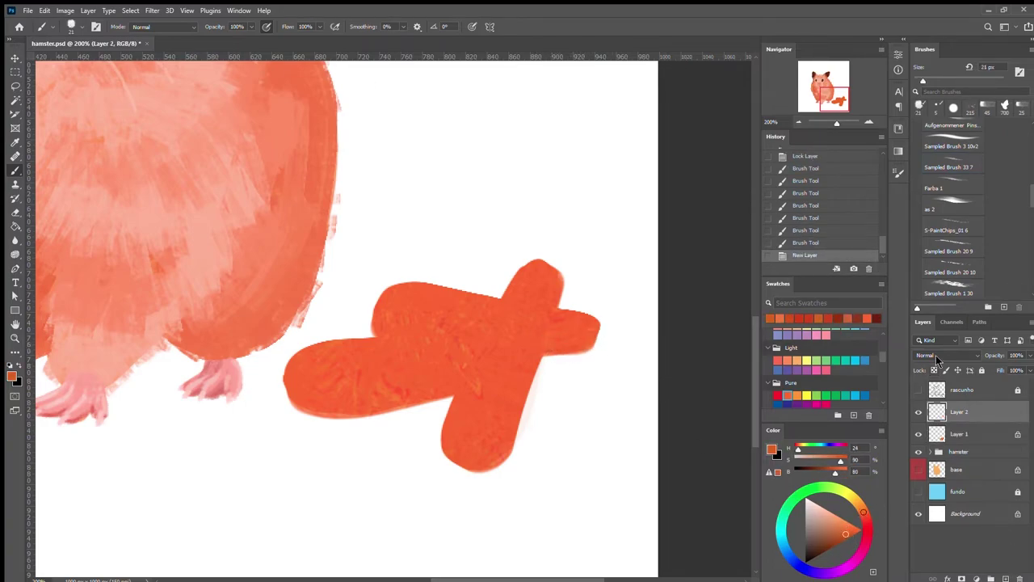
mouse_move(566, 317)
mouse_down()
mouse_move(595, 325)
mouse_move(588, 352)
mouse_up()
key(ctrl+z)
key(ctrl+z)
key(ctrl+z)
Shade the carrots' edges and undersides with sampled red-orange and a redder hue.
alt+click(520, 354)
drag(544, 299, 481, 461)
drag(452, 404, 299, 398)
drag(380, 313, 484, 317)
alt+click(431, 301)
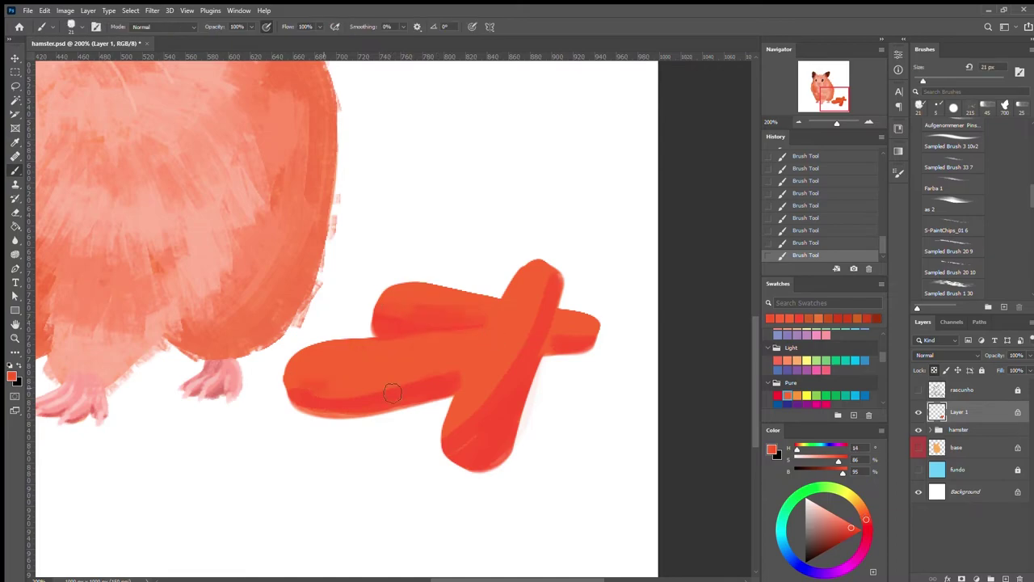
drag(425, 381, 307, 411)
drag(538, 299, 456, 429)
drag(558, 333, 585, 349)
drag(428, 365, 315, 373)
Sample a slightly redder orange from the carrots and zoom out to the whole picture.
alt+click(449, 370)
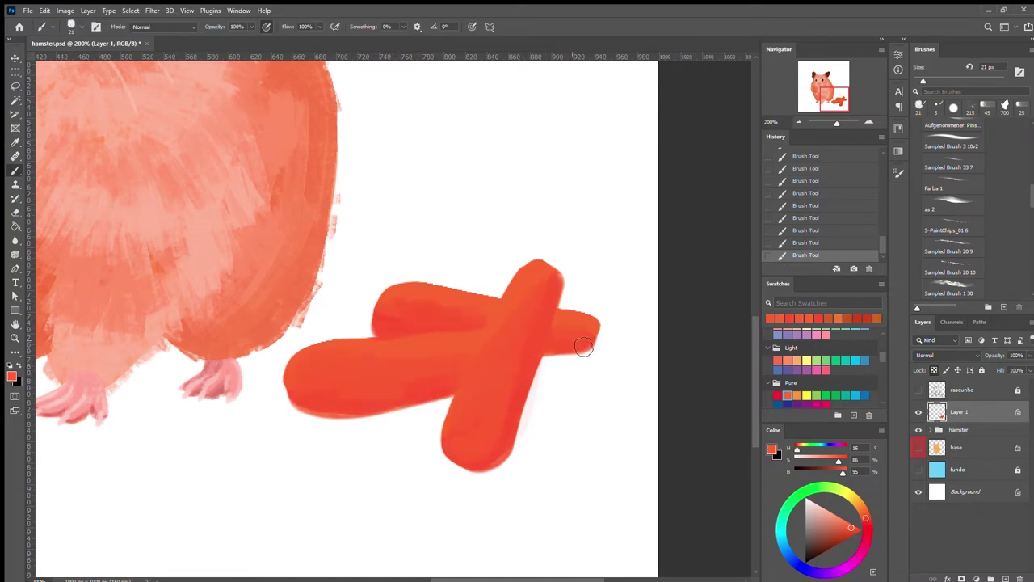
alt+click(494, 321)
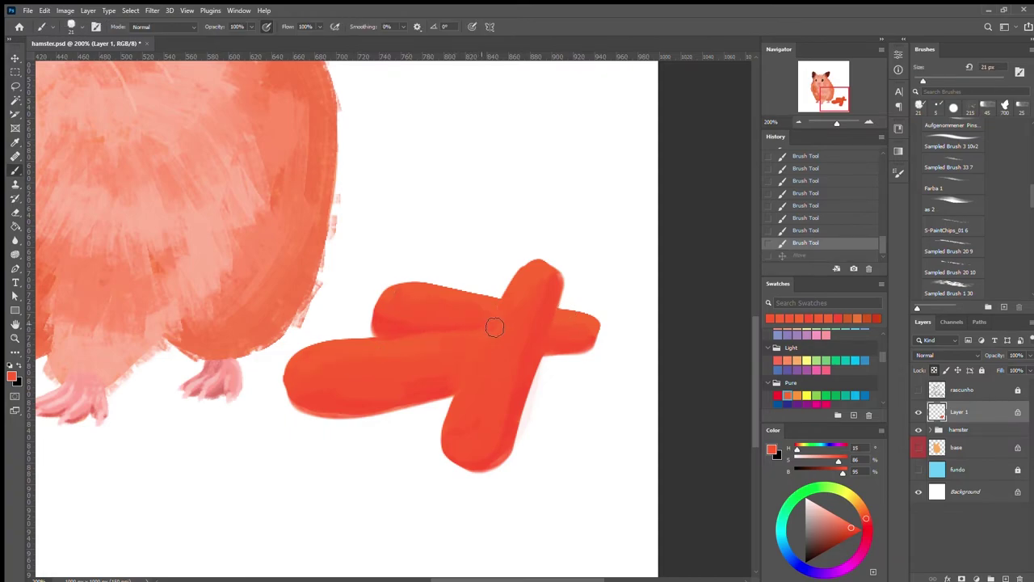
key(ctrl+minus)
key(ctrl+minus)
Add a new layer clipped to the carrots and paint texture onto it.
key(ctrl+1)
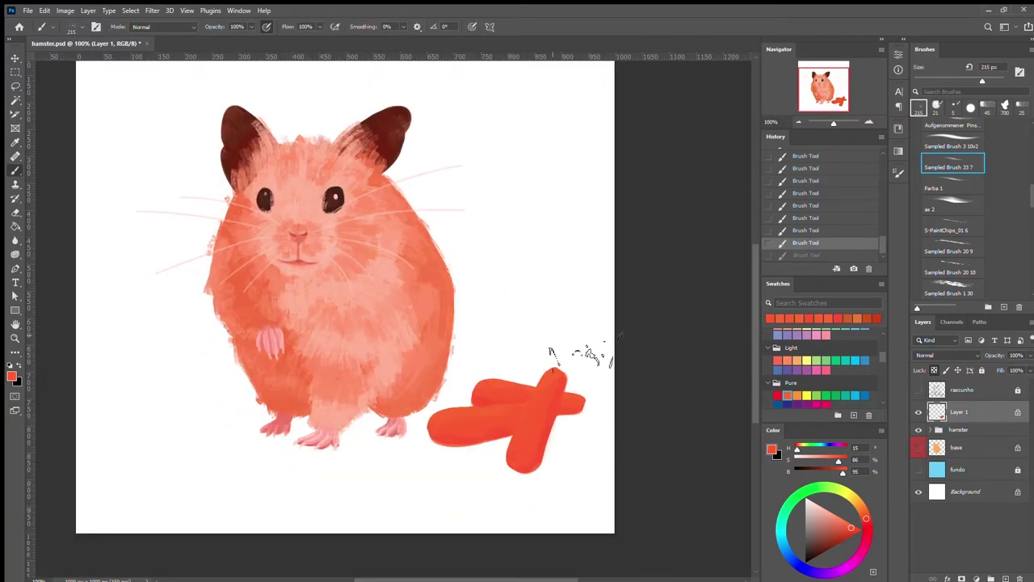
key(ctrl+shift+n)
key(ctrl+alt+g)
drag(474, 404, 509, 416)
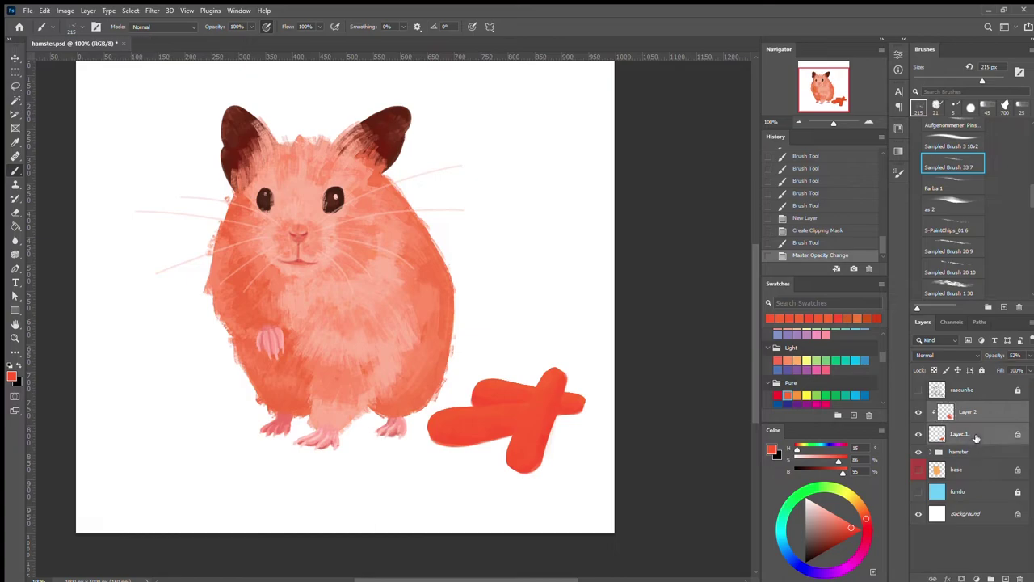
text(ceno)
Rename the clipped texture layer 'textura cenouras' and toggle the sketch layer's visibility.
double_click(968, 412)
text(textura cenouras)
key(Return)
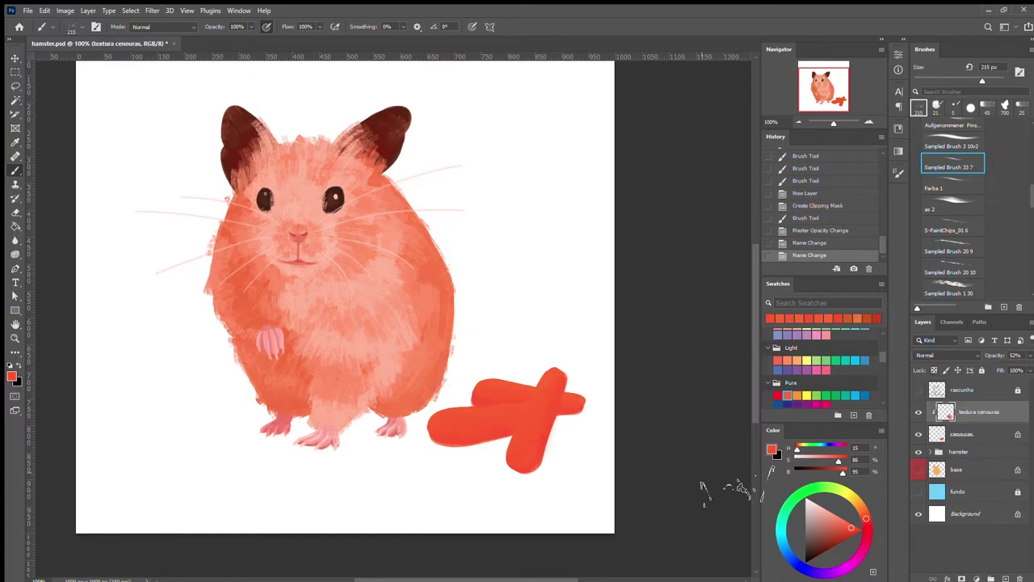
click(918, 390)
key(v)
Set the cenouras carrot layer back to 100% opacity and switch to the Eyedropper.
click(1010, 434)
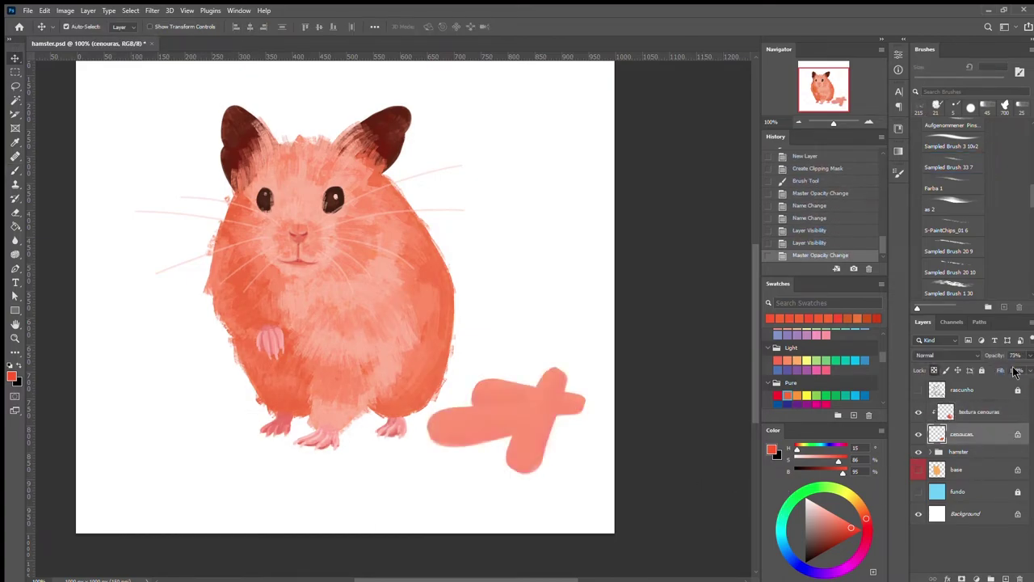
key(0)
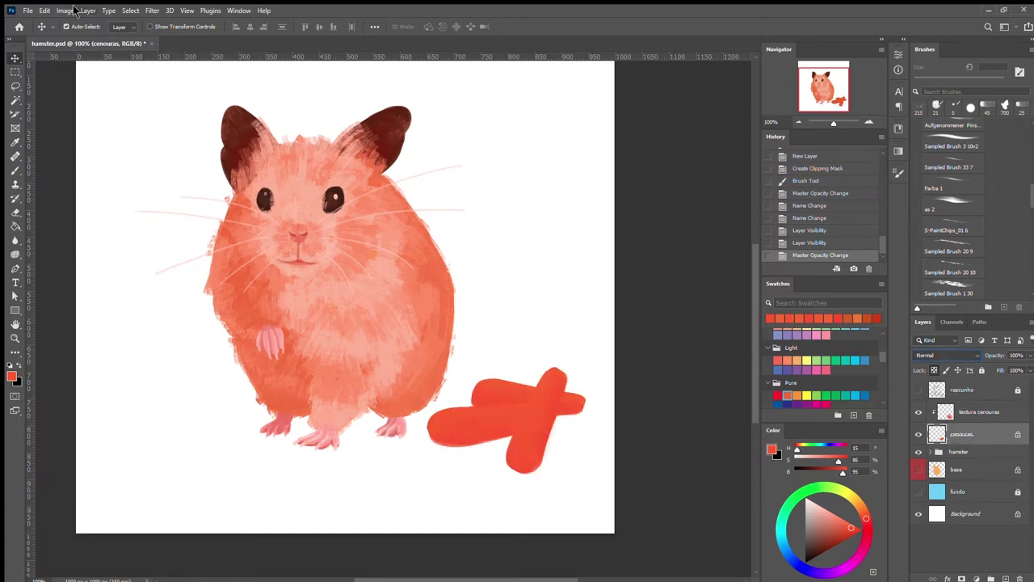
key(i)
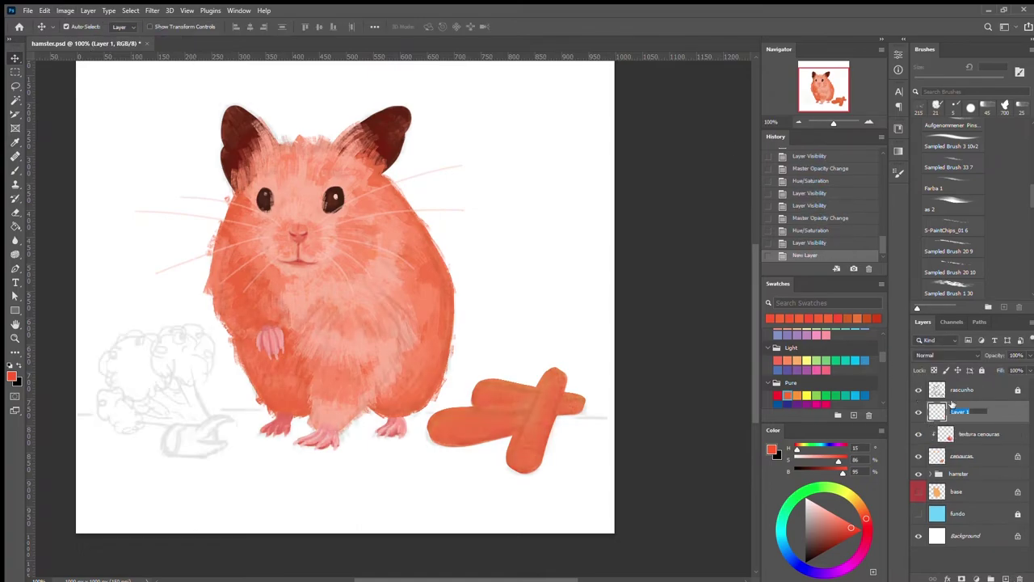
text(brócolis)
Name the layer 'brócolis' and block in the broccoli head and stem in green.
key(Return)
click(836, 395)
key(ctrl+plus)
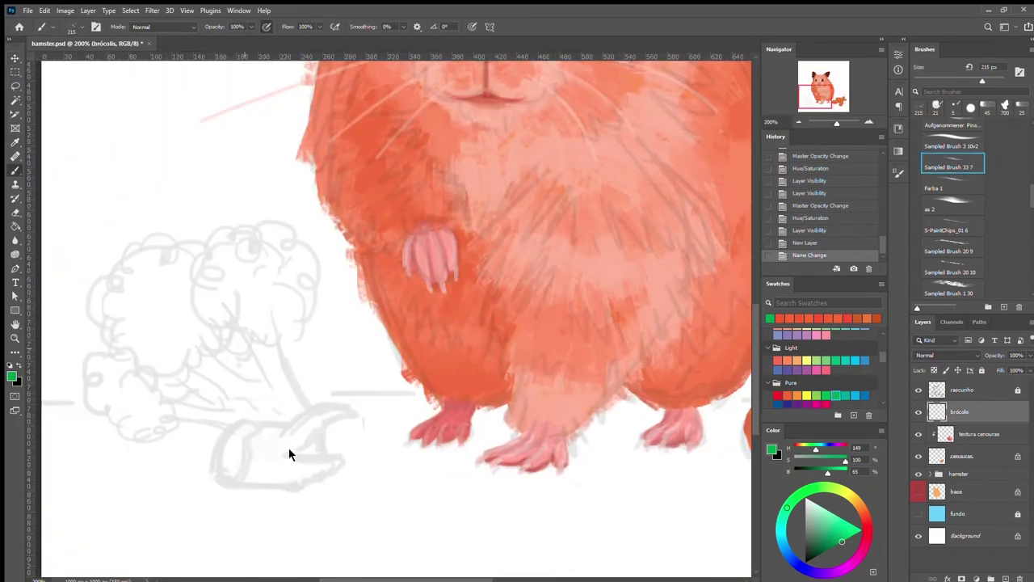
key(b)
drag(247, 388, 379, 404)
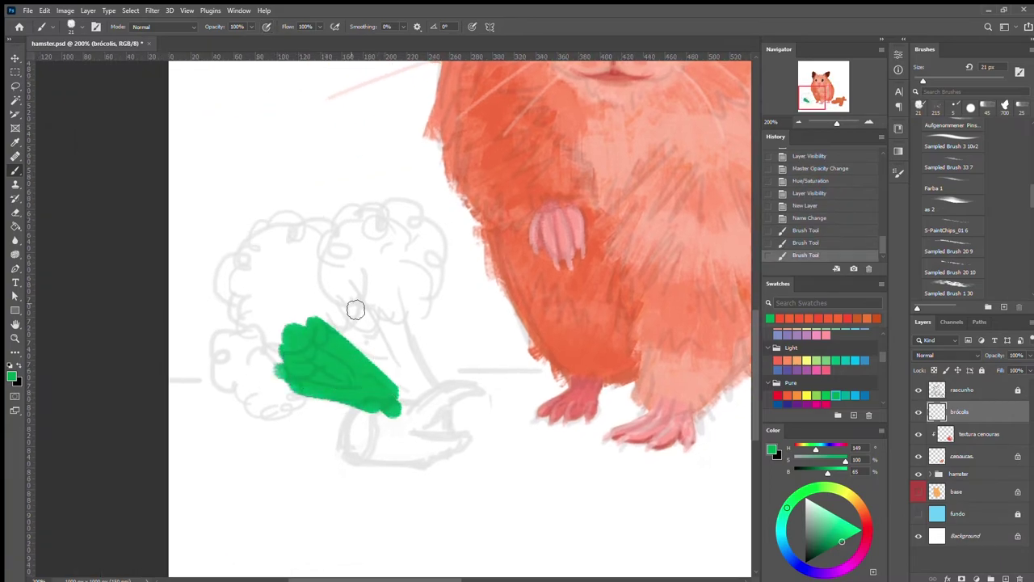
drag(356, 307, 388, 266)
mouse_move(481, 395)
mouse_down()
mouse_move(408, 420)
mouse_move(415, 457)
mouse_up()
drag(355, 429, 453, 452)
Erase the stem's right side clean and fill the broccoli's left florets with green.
key(e)
mouse_move(481, 396)
mouse_down()
mouse_move(456, 404)
mouse_move(460, 469)
mouse_up()
key(b)
drag(281, 370, 218, 404)
drag(223, 347, 275, 396)
drag(218, 323, 291, 267)
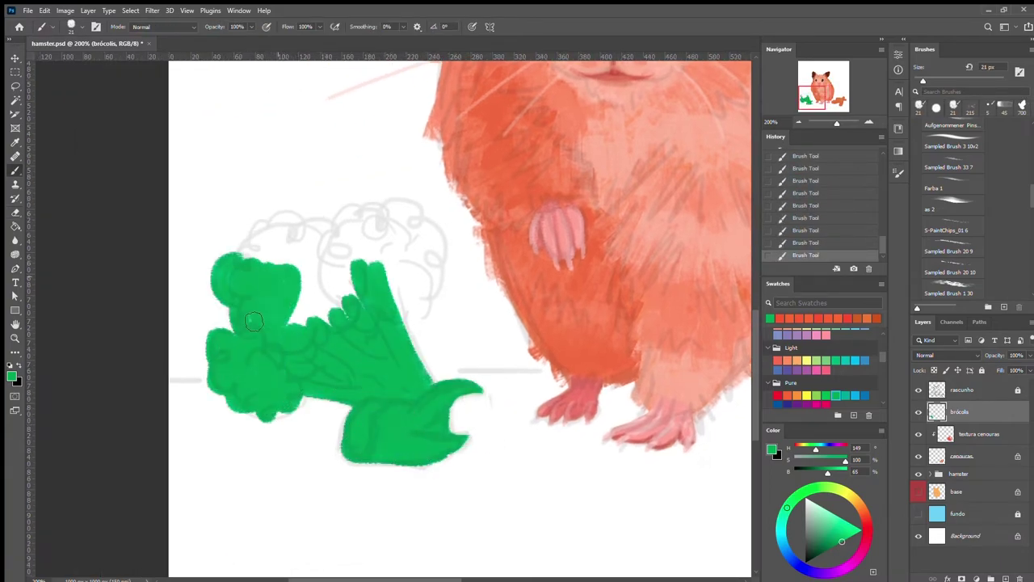
mouse_move(242, 243)
mouse_down()
mouse_move(300, 267)
mouse_move(358, 219)
mouse_move(428, 272)
mouse_move(412, 340)
mouse_up()
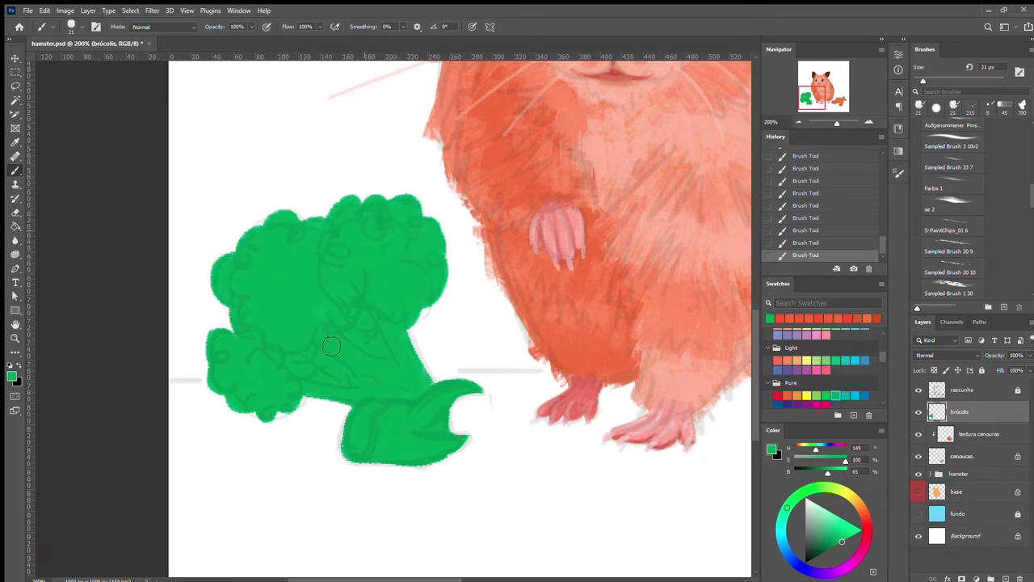
Check the broccoli without the sketch, then lock the rascunho sketch layer.
click(919, 390)
click(970, 390)
click(969, 370)
click(966, 411)
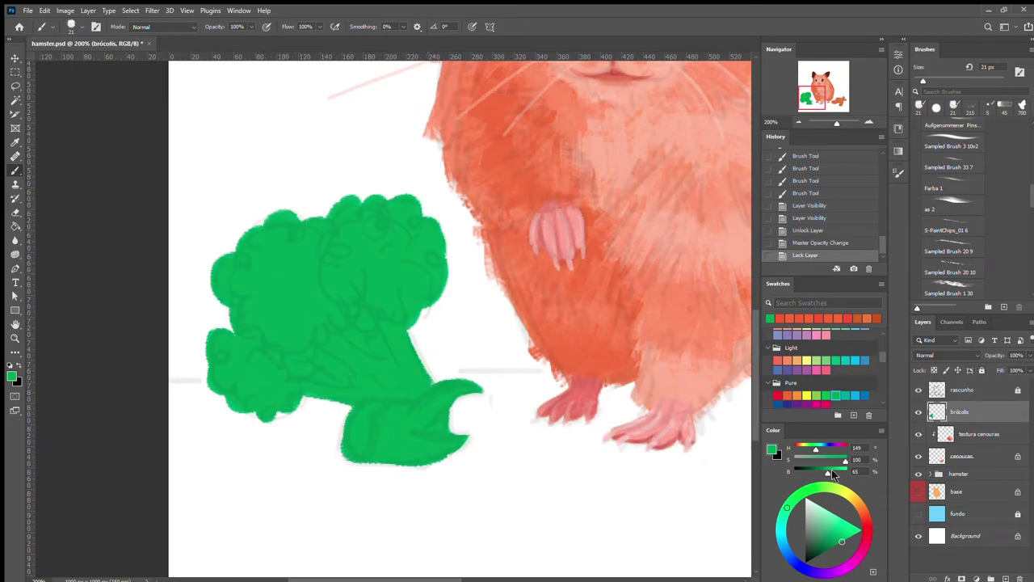
Shade the stem base dark green and add light-green highlights along the stem.
mouse_move(347, 458)
mouse_down()
mouse_move(452, 457)
mouse_move(465, 440)
mouse_up()
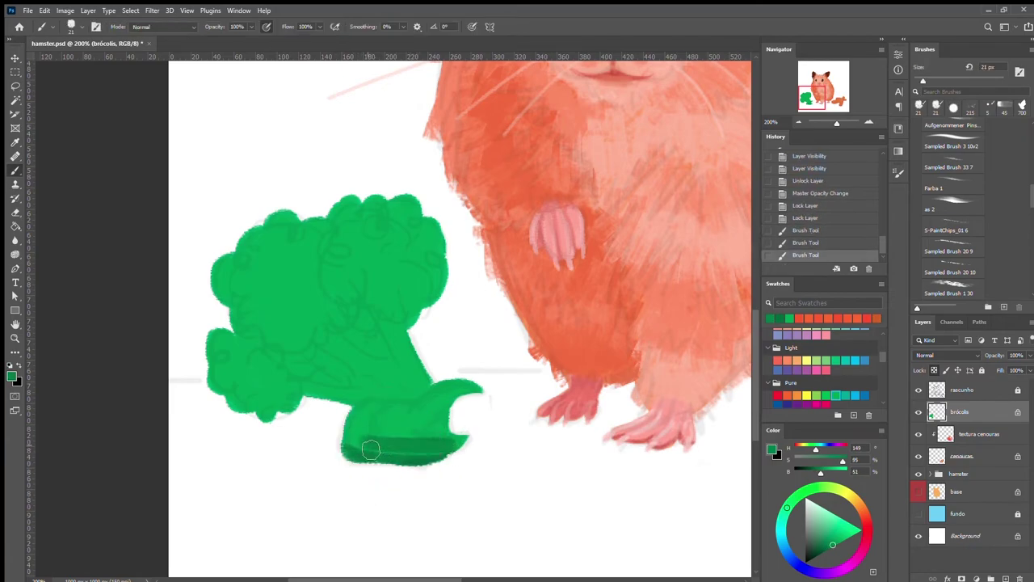
key(alt)
mouse_move(363, 437)
mouse_down()
mouse_move(410, 420)
mouse_move(360, 452)
mouse_up()
alt+click(375, 432)
drag(404, 414, 478, 393)
Shade the lower broccoli head dark green and hide the rascunho sketch.
alt+click(393, 443)
drag(380, 384, 291, 364)
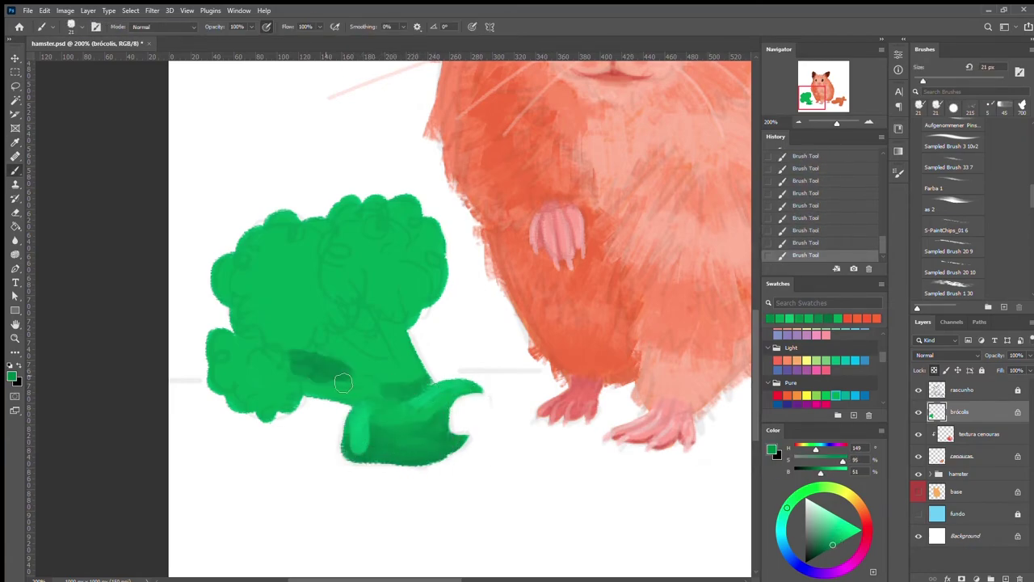
drag(348, 328, 388, 352)
mouse_move(308, 356)
mouse_down()
mouse_move(371, 402)
mouse_move(400, 315)
mouse_up()
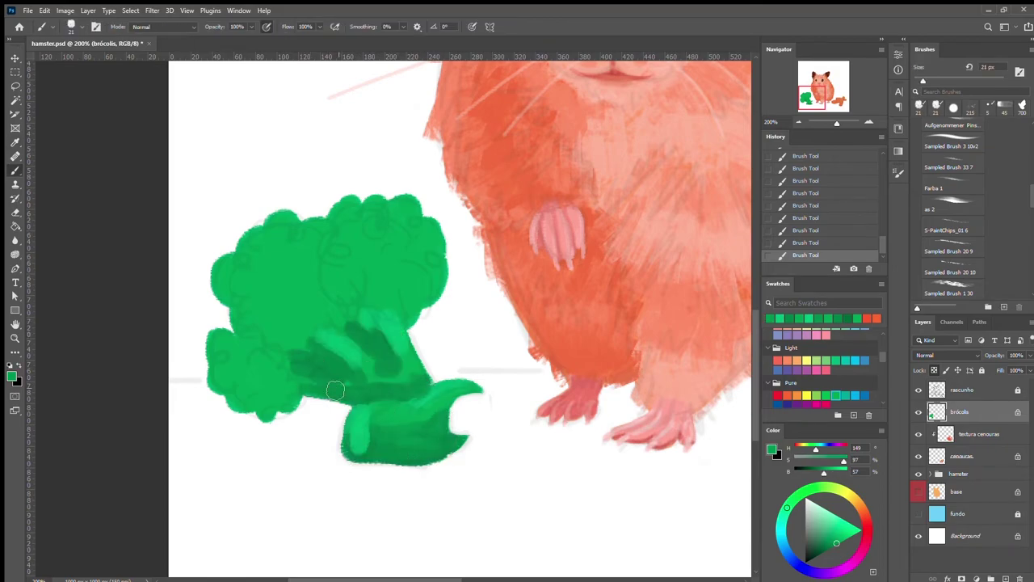
click(918, 390)
mouse_move(368, 356)
mouse_down()
mouse_move(336, 396)
mouse_move(266, 404)
mouse_up()
alt+click(400, 354)
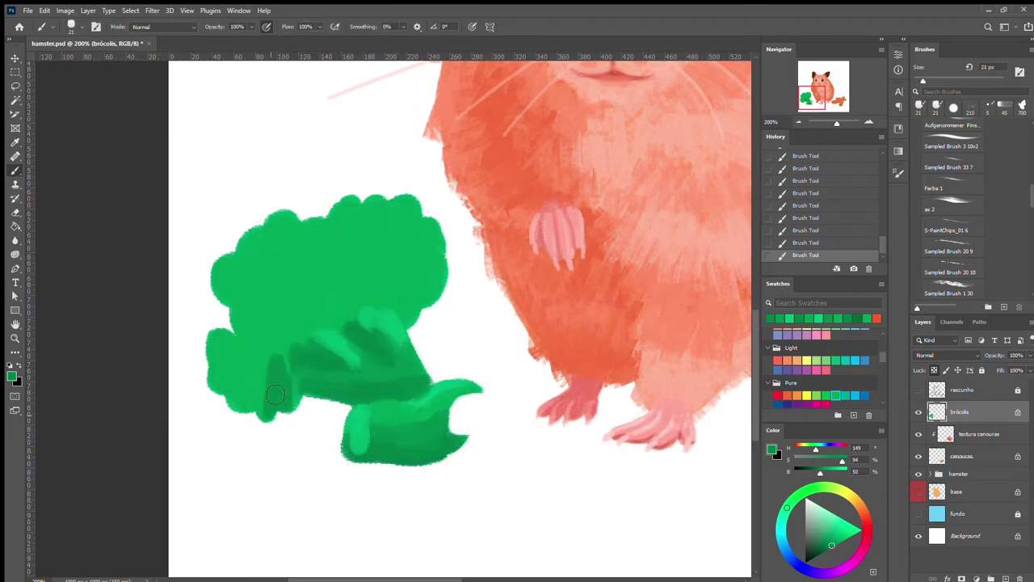
mouse_move(243, 355)
mouse_down()
mouse_move(284, 370)
mouse_move(234, 307)
mouse_up()
Shade across the broccoli head with sampled greens, then add brighter green strokes.
alt+click(318, 362)
drag(347, 323, 239, 283)
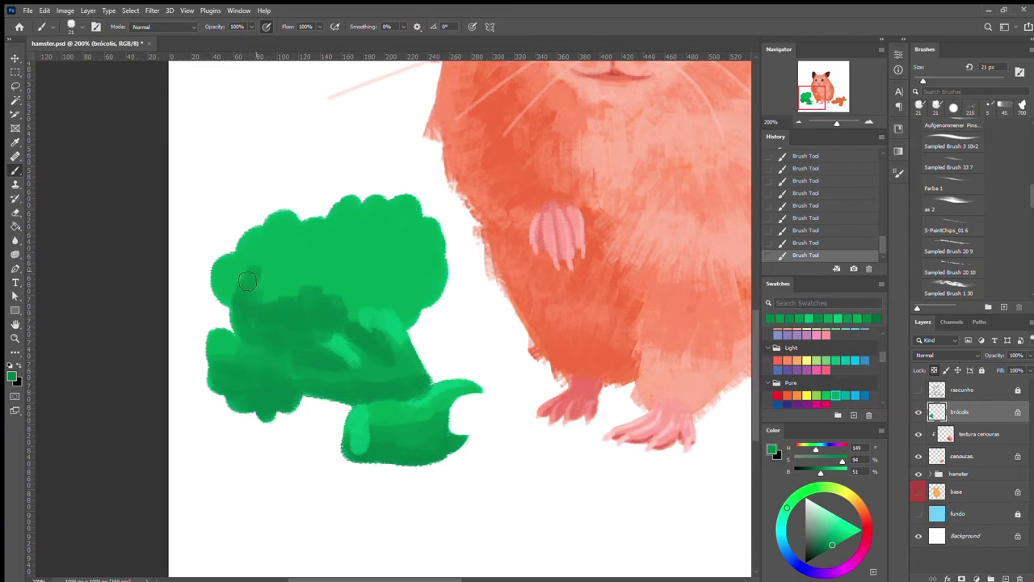
drag(271, 218, 227, 279)
drag(315, 266, 396, 303)
mouse_move(428, 214)
mouse_down()
mouse_move(396, 266)
mouse_move(324, 282)
mouse_up()
alt+click(323, 282)
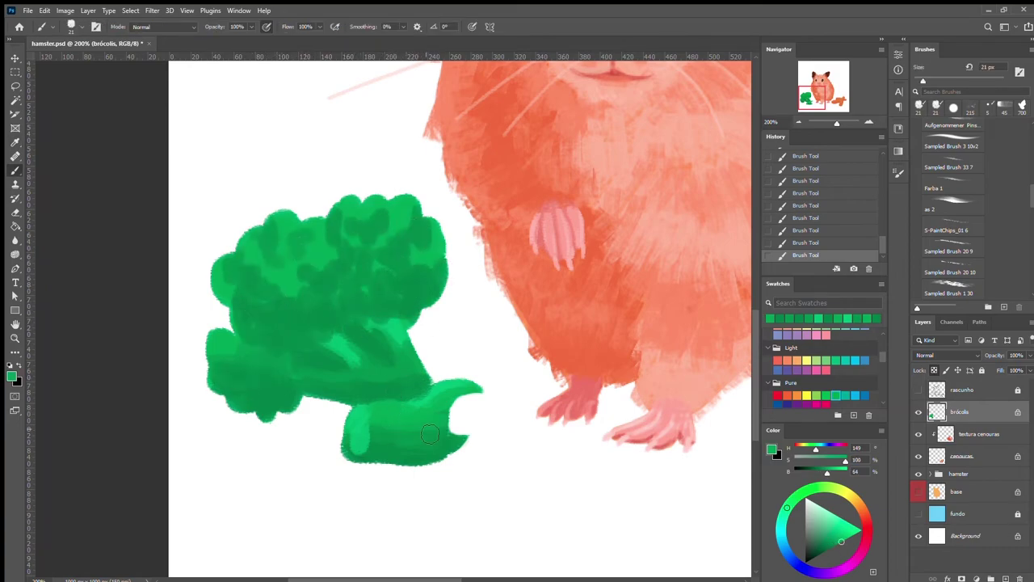
drag(267, 350, 222, 380)
drag(279, 273, 263, 313)
drag(394, 244, 385, 279)
Refine the broccoli head with darker shading and a lighter green stroke on its left.
alt+click(400, 242)
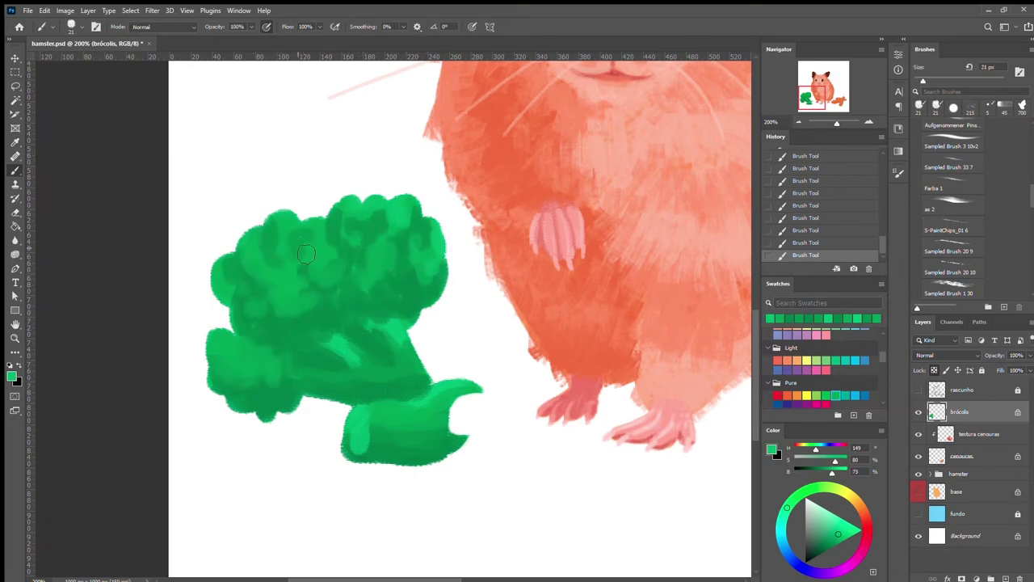
alt+click(258, 250)
mouse_move(332, 226)
mouse_down()
mouse_move(400, 267)
mouse_move(360, 243)
mouse_move(274, 266)
mouse_move(289, 346)
mouse_up()
alt+click(425, 287)
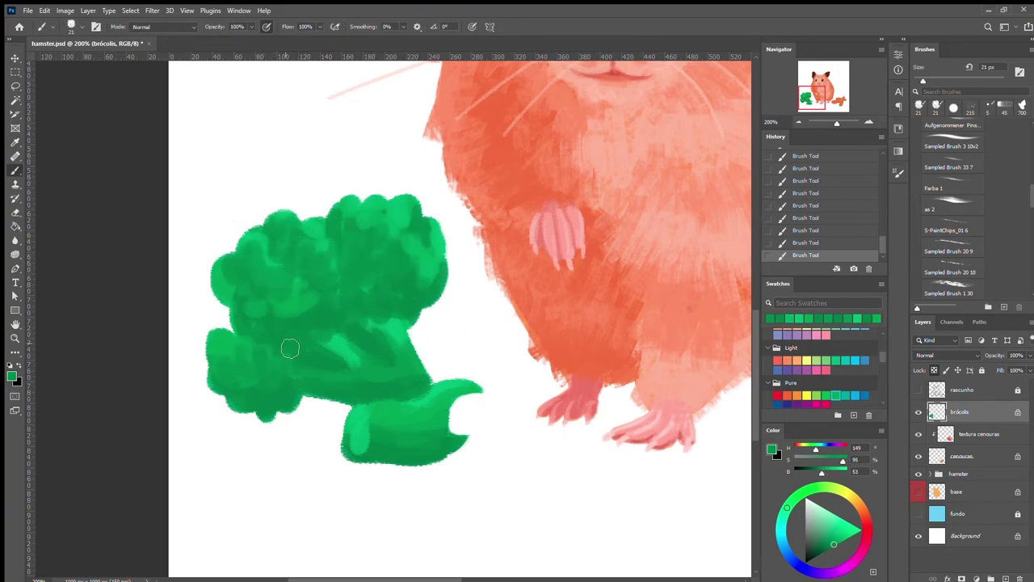
key(ctrl+z)
alt+click(222, 354)
drag(238, 279, 292, 336)
Add a new layer above the broccoli and brush textured strokes over it.
key(ctrl+minus)
key(ctrl+minus)
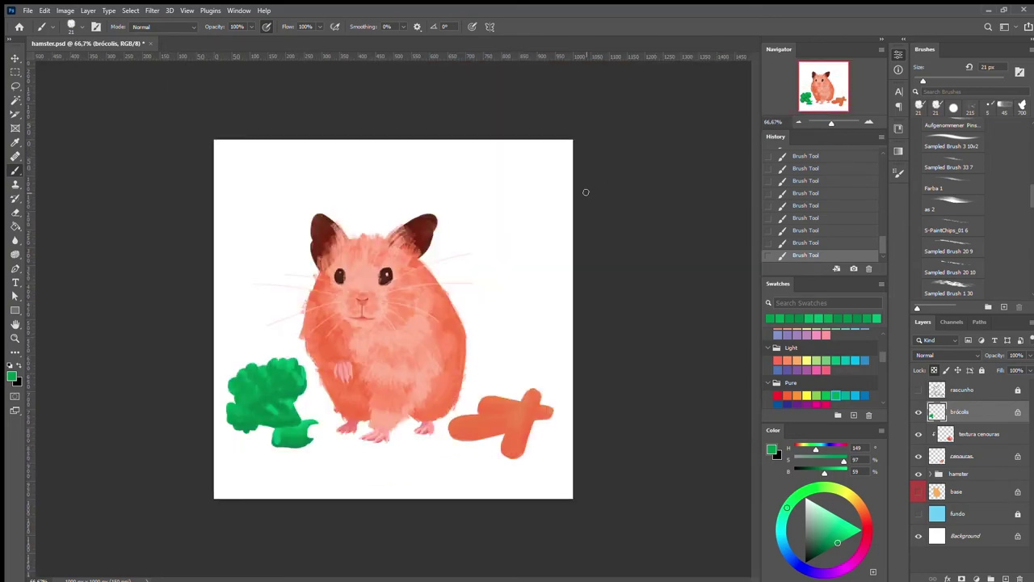
key(ctrl+plus)
click(1006, 578)
key(period)
click(242, 469)
key(ctrl+z)
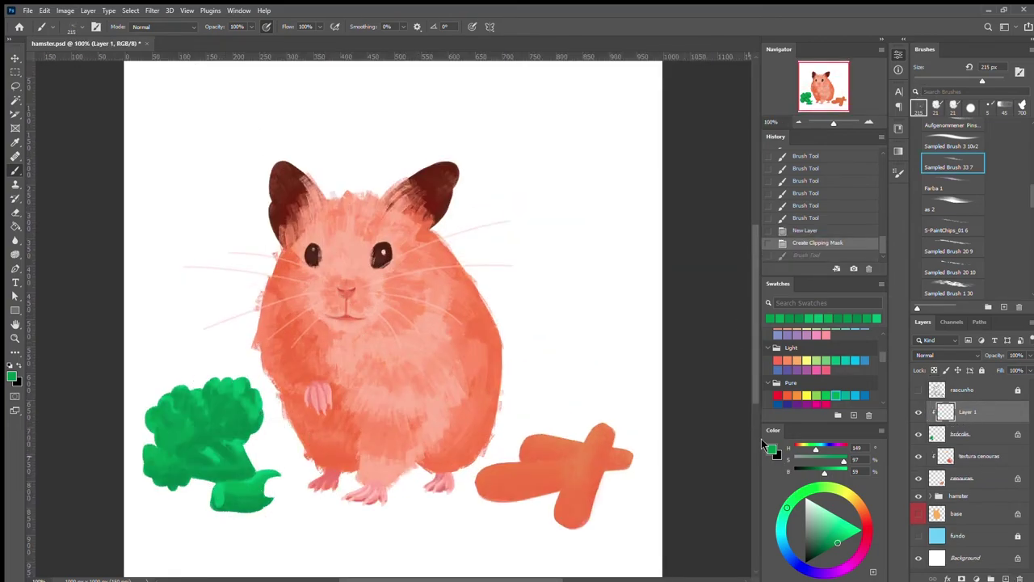
drag(308, 344, 275, 493)
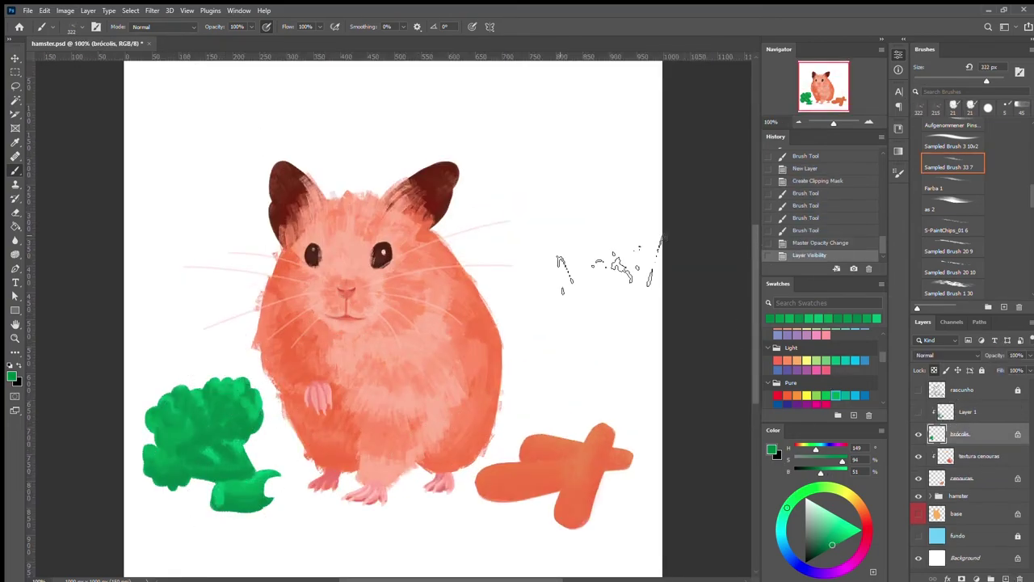
key(v)
key(ctrl+minus)
Show and unlock the fundo layer, then Paint Bucket fill it light blue.
click(919, 536)
click(969, 536)
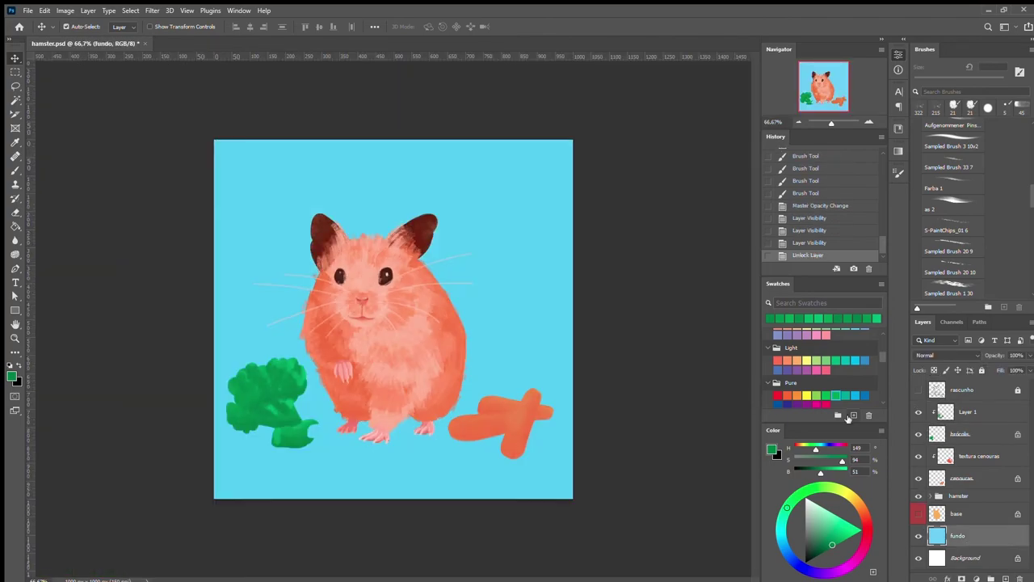
click(865, 395)
key(g)
click(532, 326)
click(855, 395)
click(529, 327)
On a new Layer 2, paint pale textured blue strokes around the hamster.
key(b)
click(952, 167)
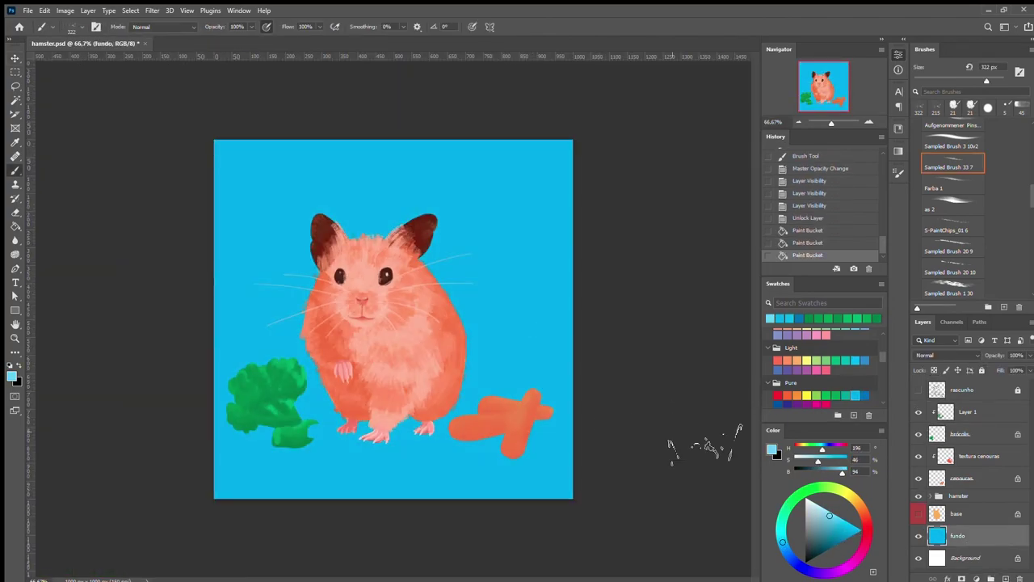
key(ctrl+shift+alt+n)
drag(243, 453, 549, 404)
mouse_move(501, 363)
mouse_down()
mouse_move(439, 196)
mouse_move(371, 218)
mouse_up()
key(ctrl+shift+z)
key(ctrl+shift+z)
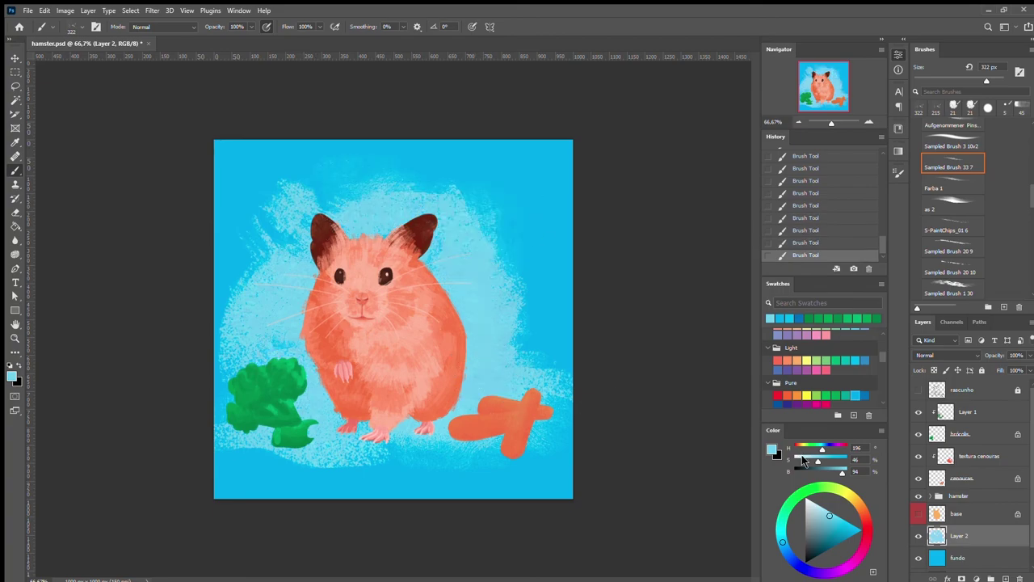
key(ctrl+shift+z)
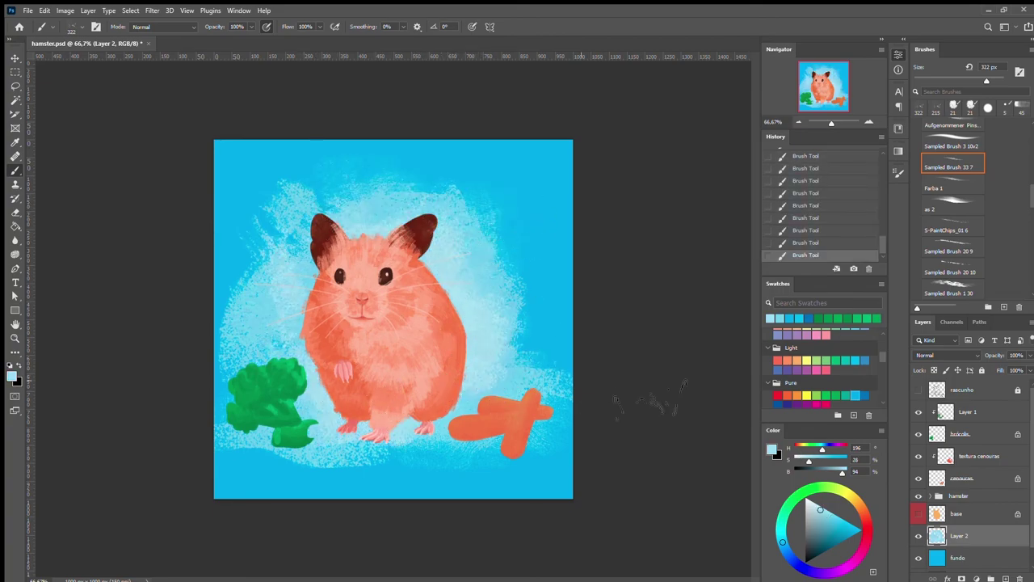
Paint a darker blue ground along the bottom of the picture.
alt+click(453, 441)
key(ctrl+z)
key(i)
key(b)
drag(534, 444, 566, 452)
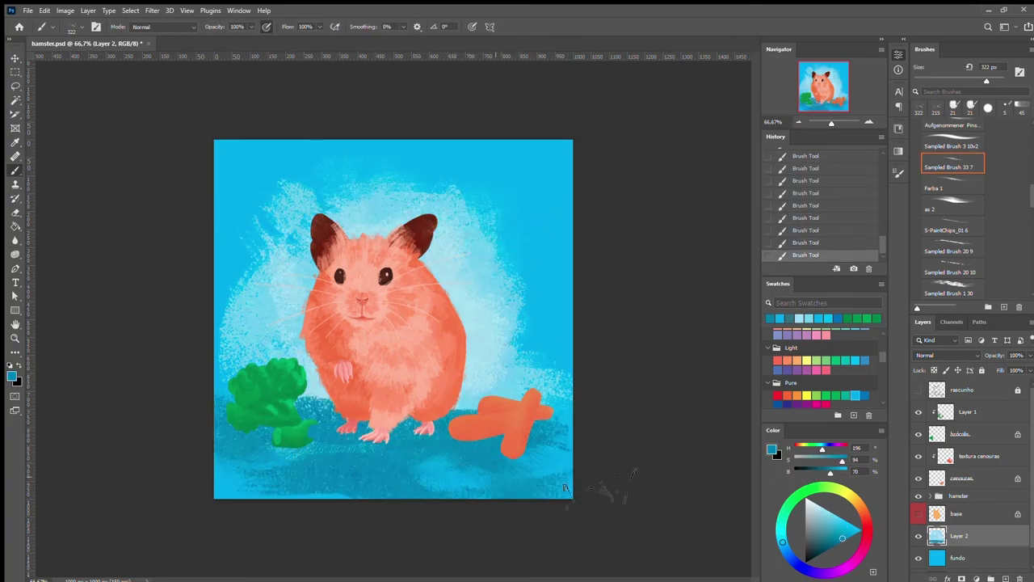
Adjust the brush colour to a deeper, more saturated blue.
alt+click(503, 370)
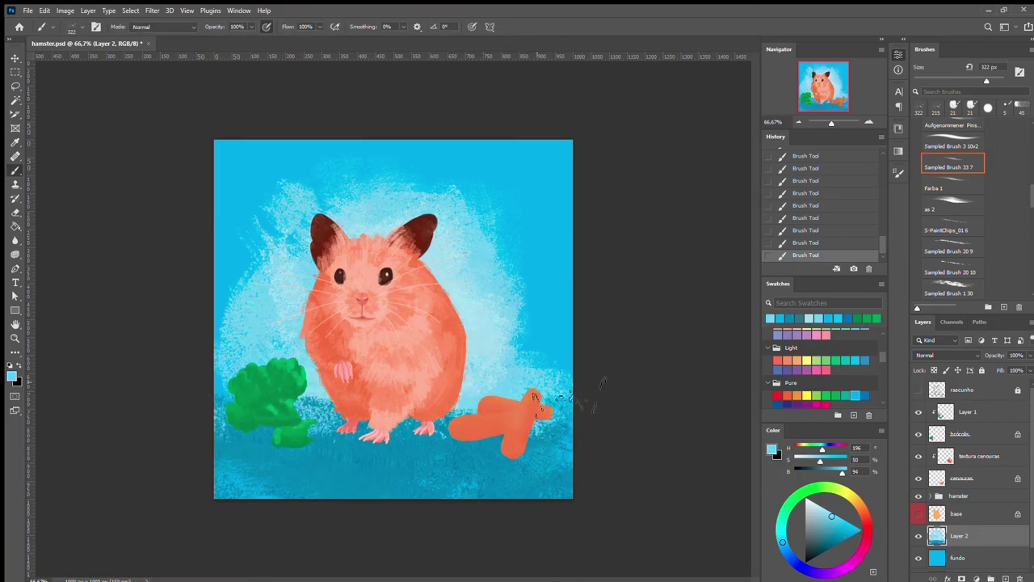
alt+click(526, 219)
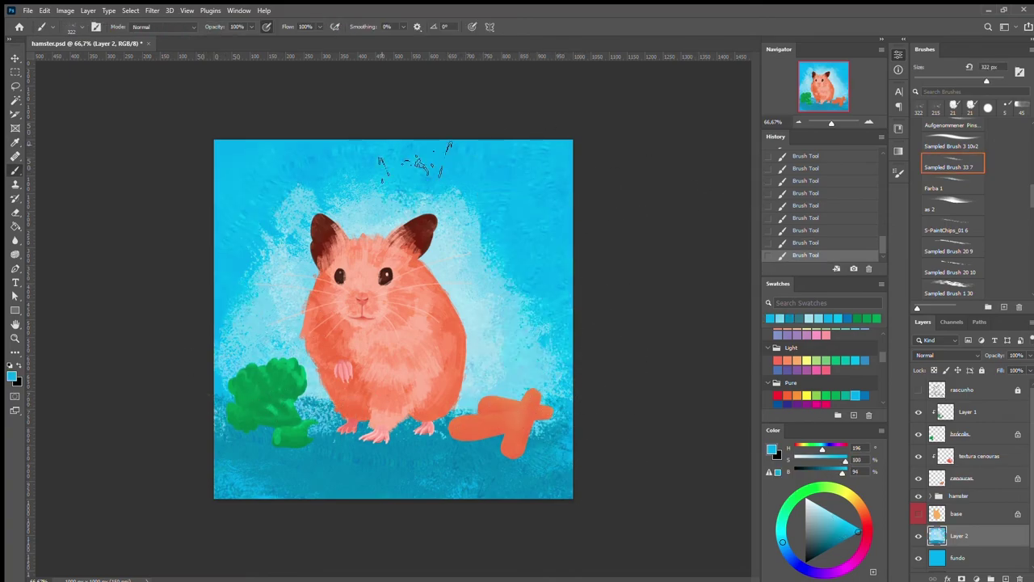
alt+click(322, 459)
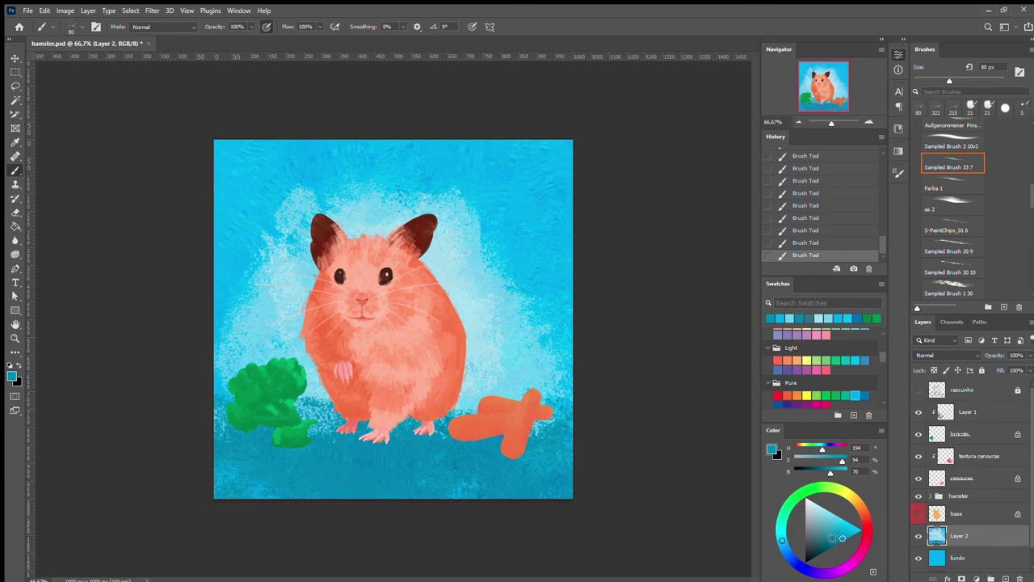
alt+click(301, 469)
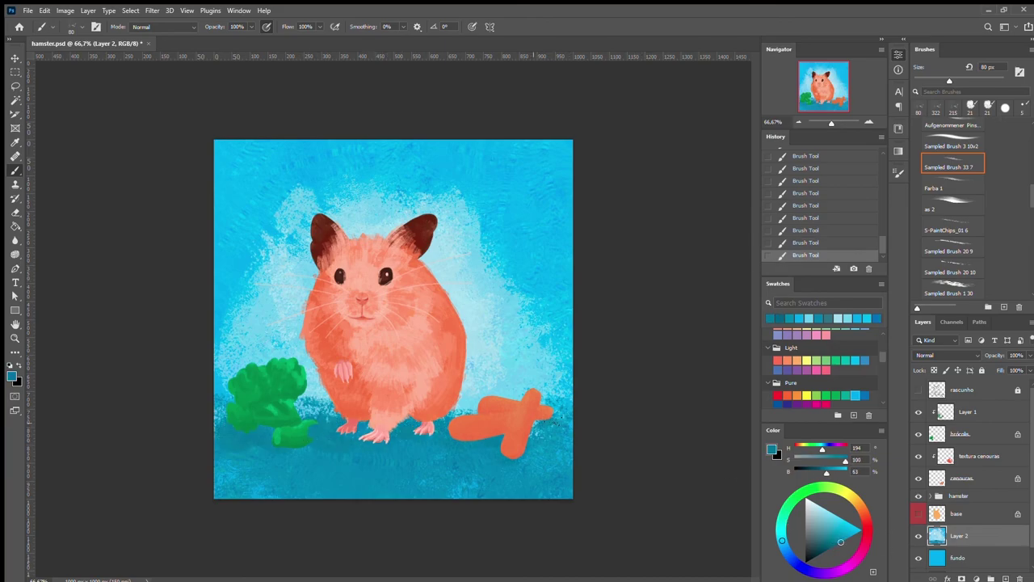
On a new layer, hand-letter the signature beside the hamster with the brush.
key(v)
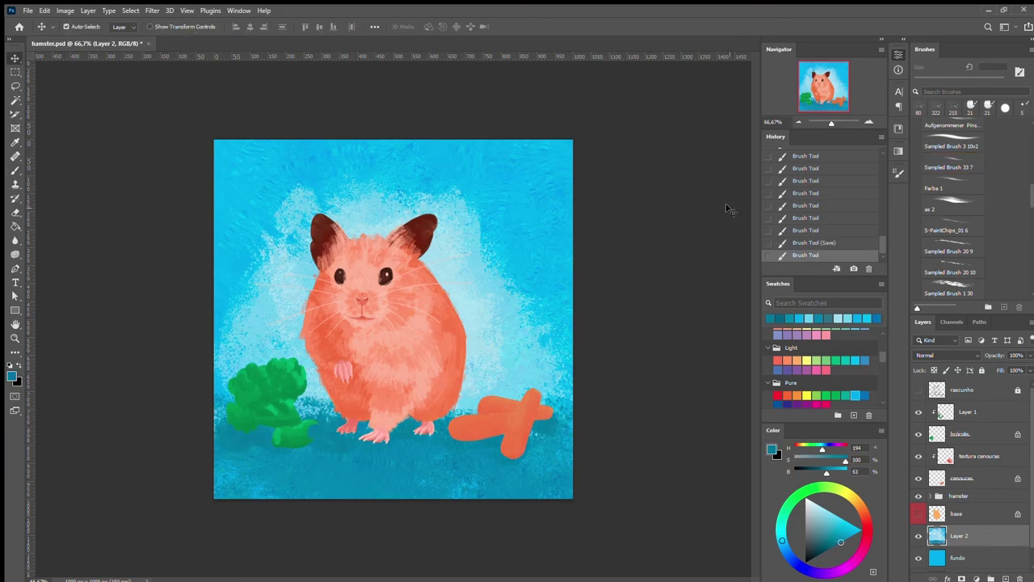
click(547, 363)
key(ctrl+shift+alt+n)
key(b)
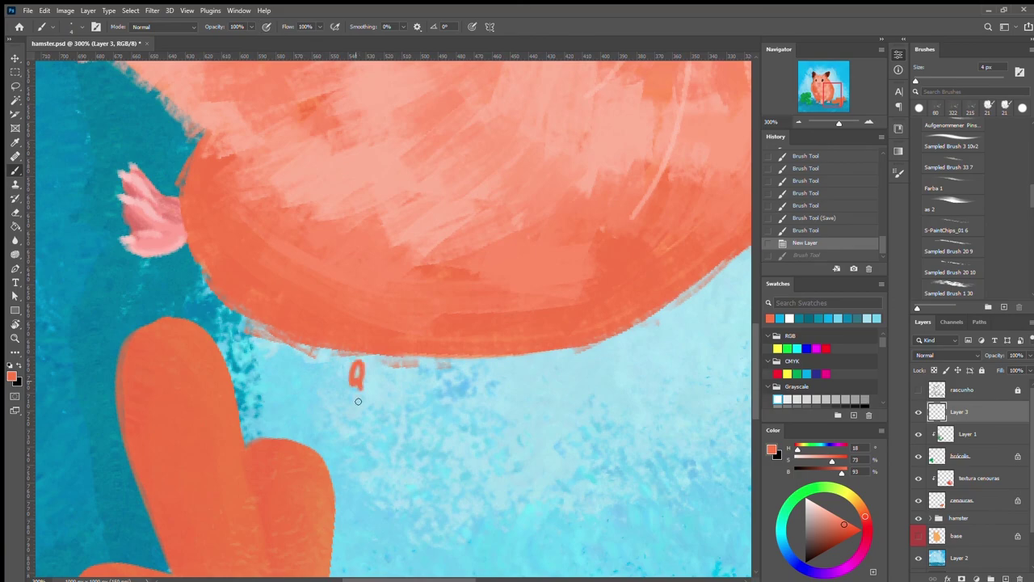
mouse_move(367, 370)
mouse_down()
mouse_move(429, 392)
mouse_move(526, 380)
mouse_up()
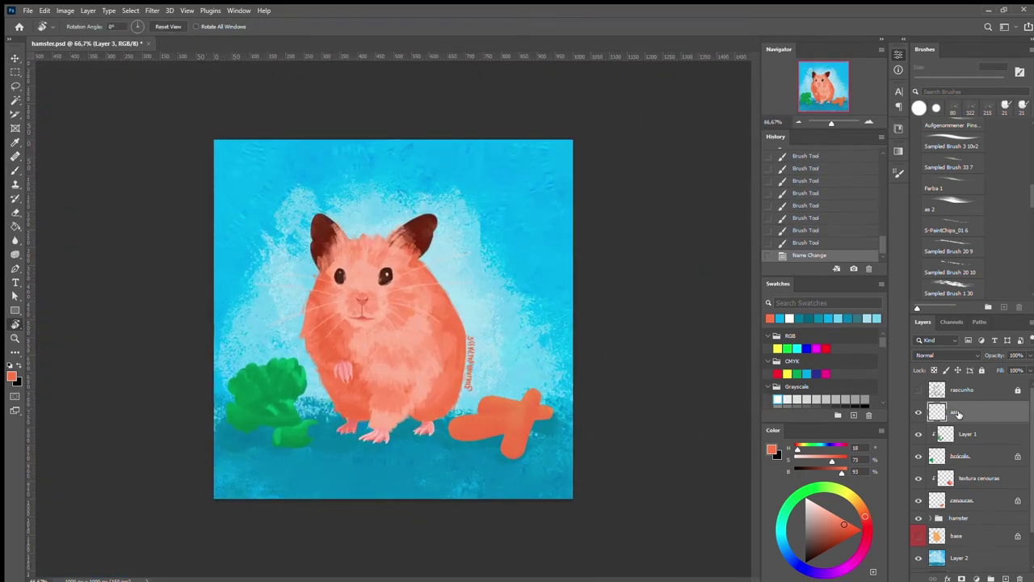
Free Transform the signature to shrink and nudge it into place.
key(v)
key(ctrl+t)
key(Down)
key(Return)
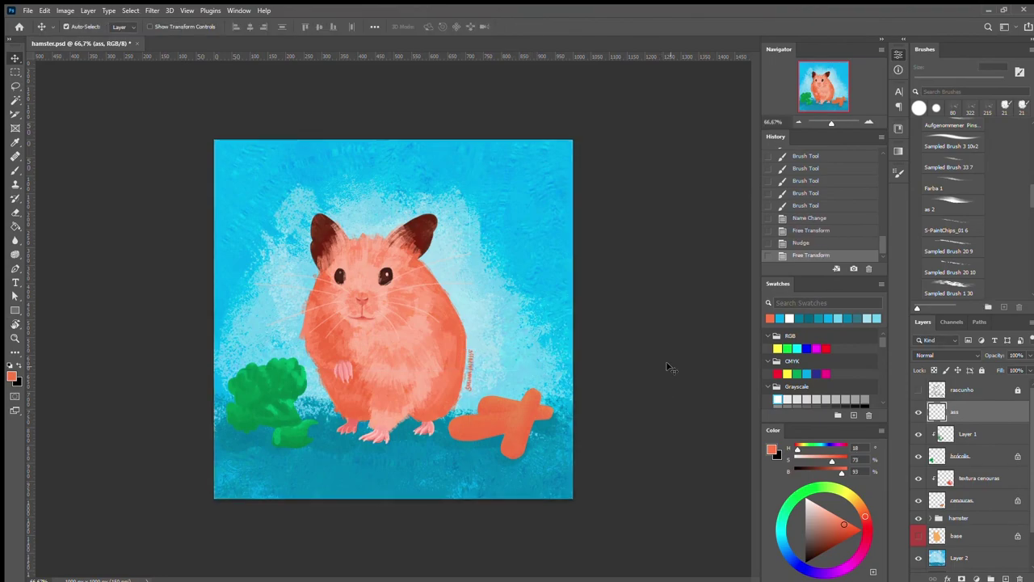